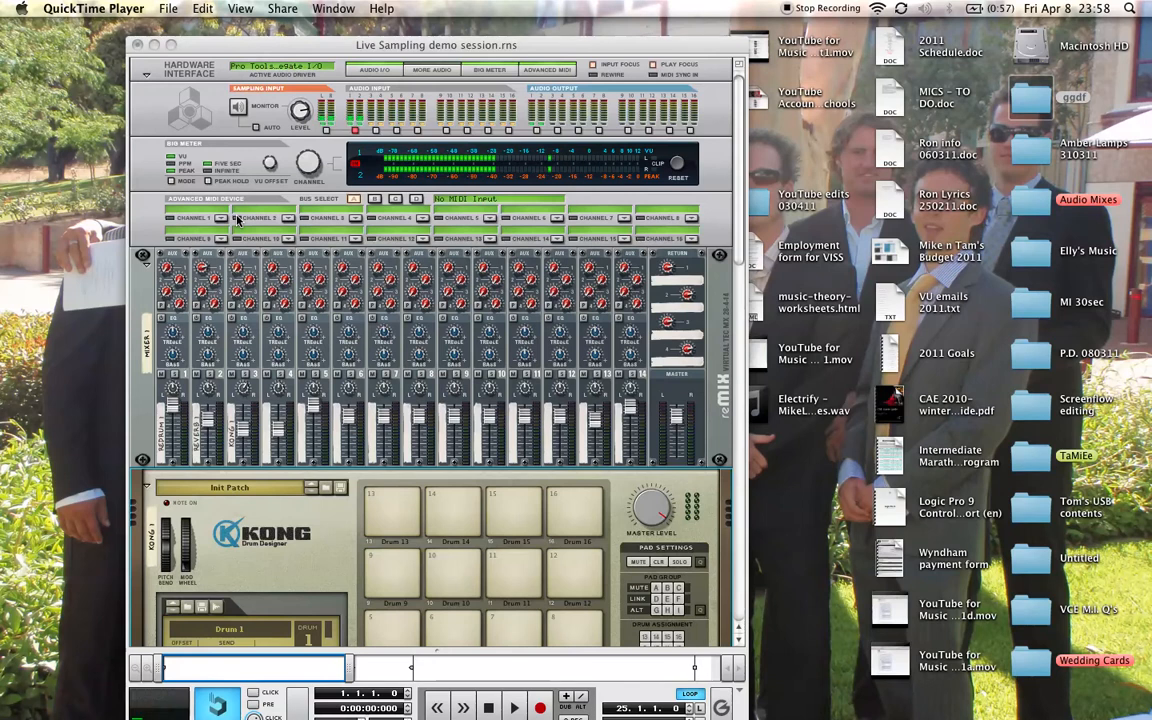
Detach the sequencer from the rack into its own window and position it clear of the rack window's title.
drag(348, 45, 343, 40)
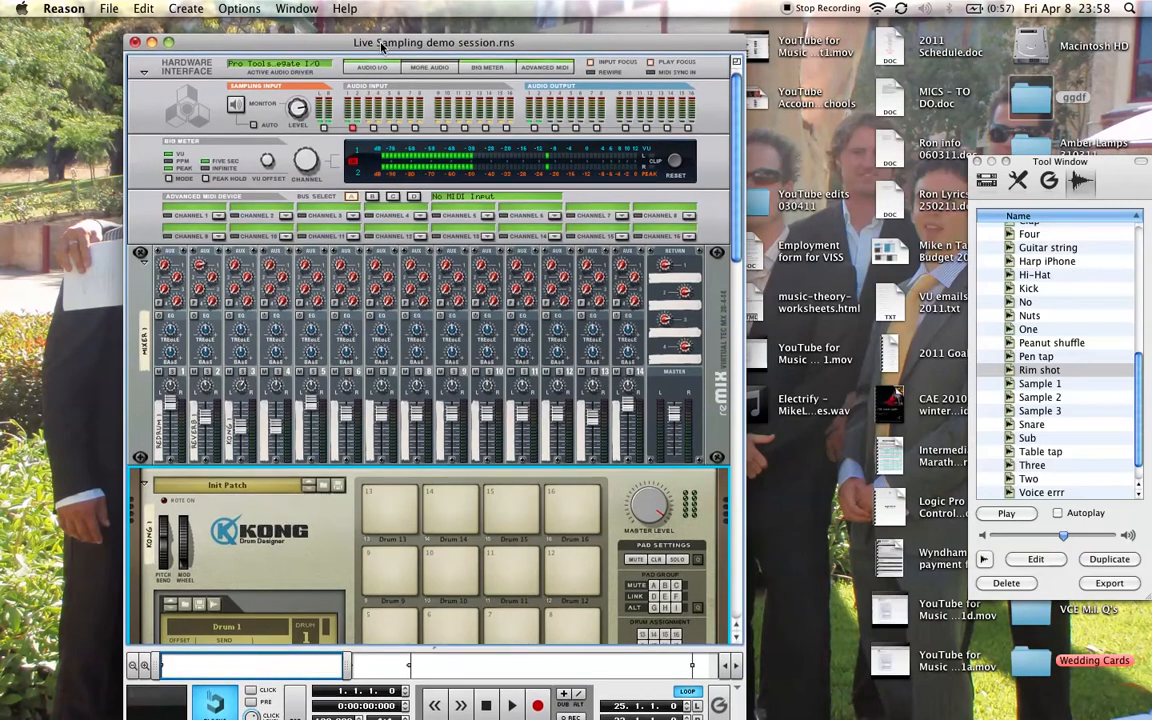
click(297, 9)
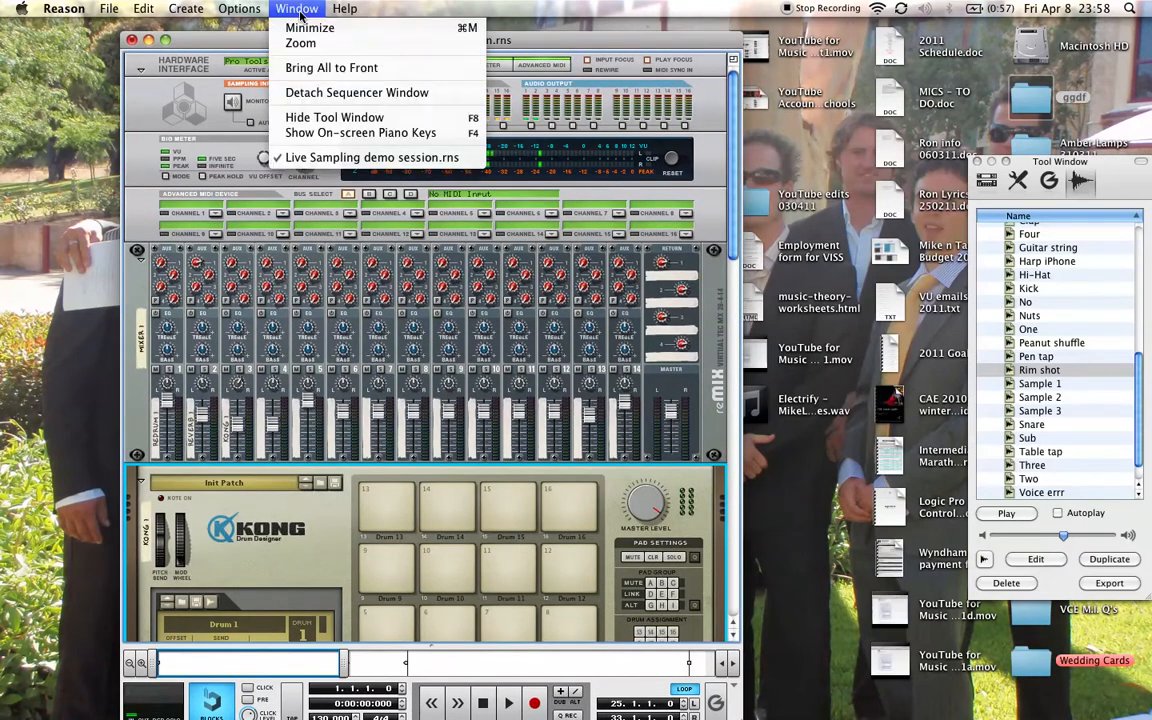
click(341, 93)
drag(444, 26, 509, 89)
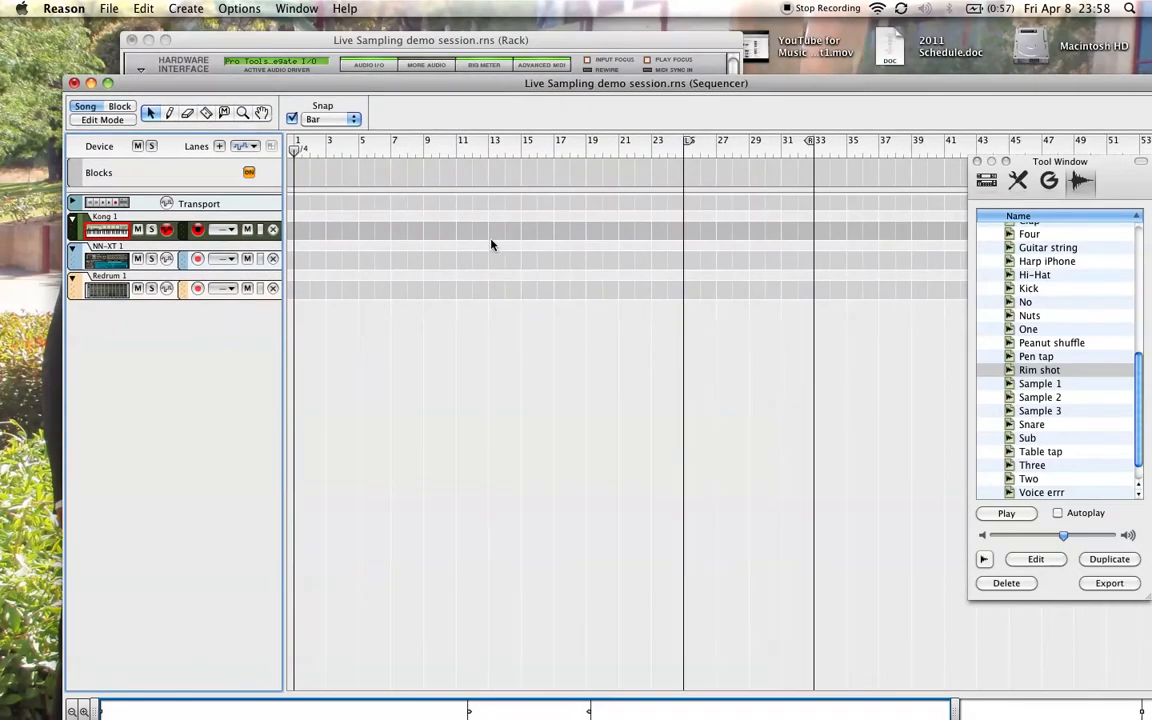
View the Kong drum designer in the rack and look through the self-contained samples list.
click(476, 40)
drag(735, 265, 730, 313)
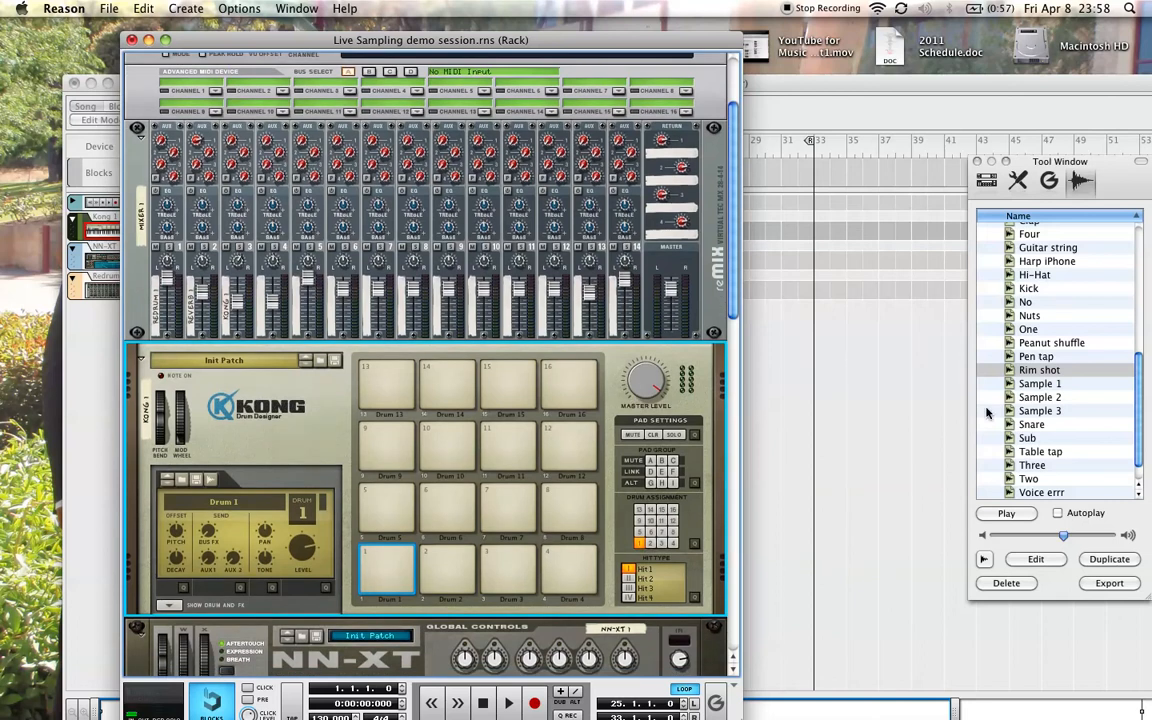
drag(1081, 167, 1075, 162)
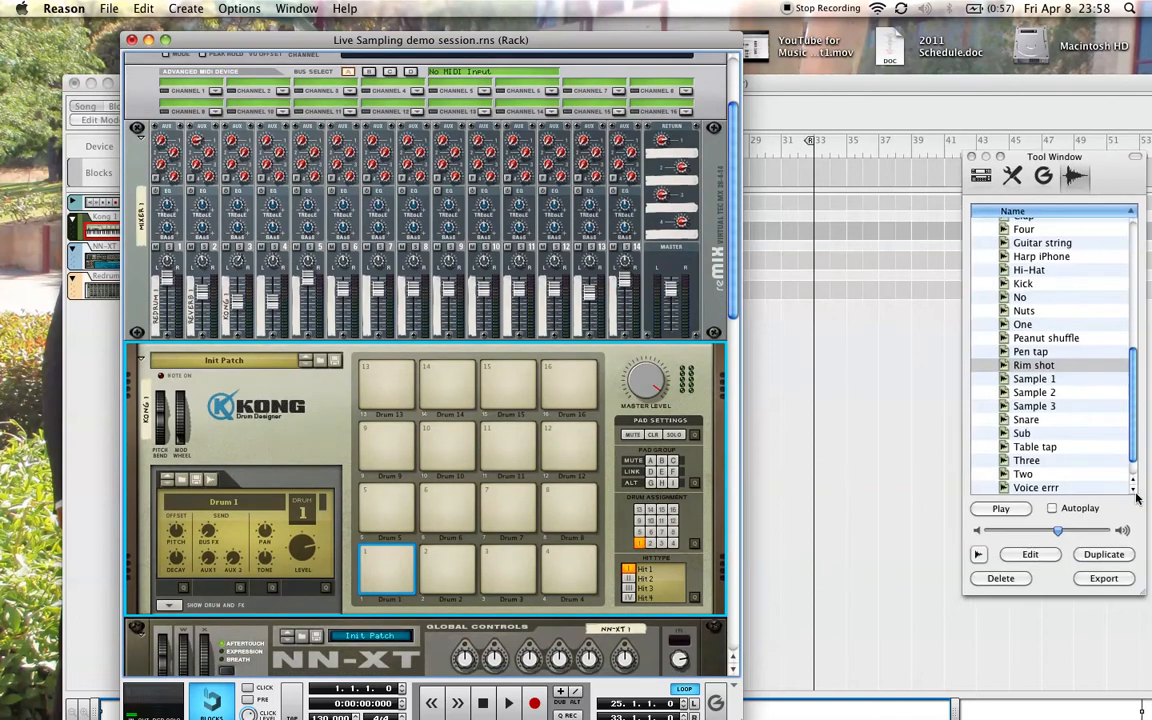
drag(1133, 456, 1131, 436)
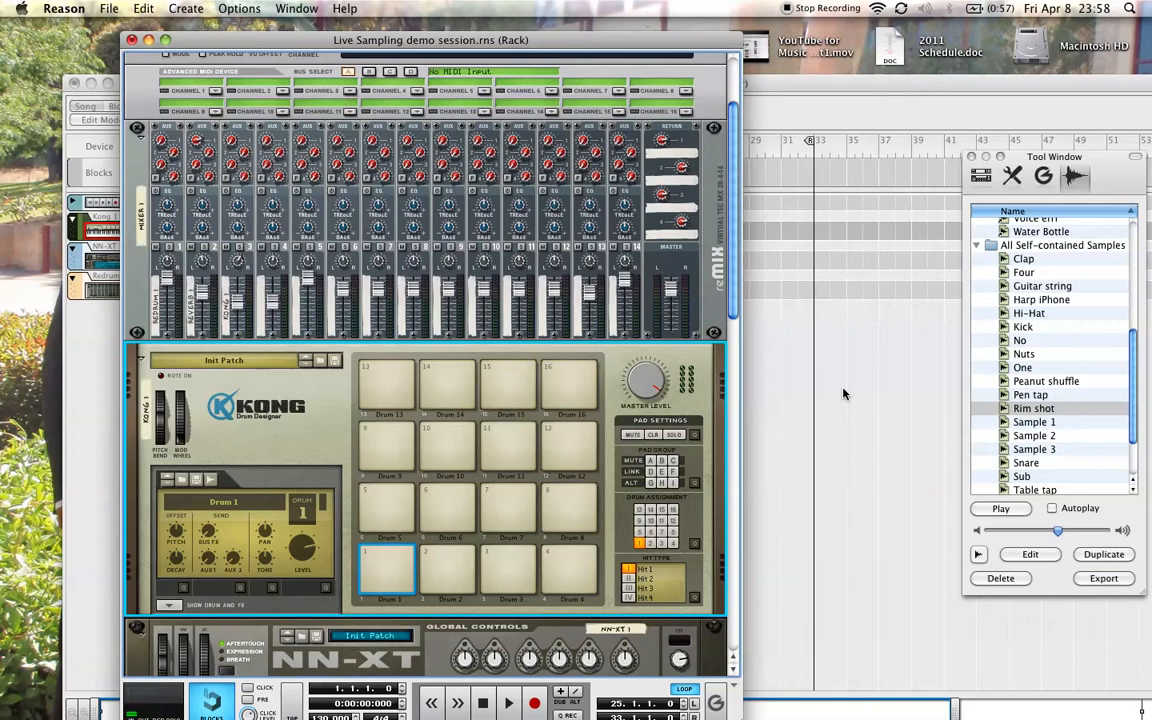
Bring the sequencer window forward, turn on the metronome click and play the song briefly.
click(777, 355)
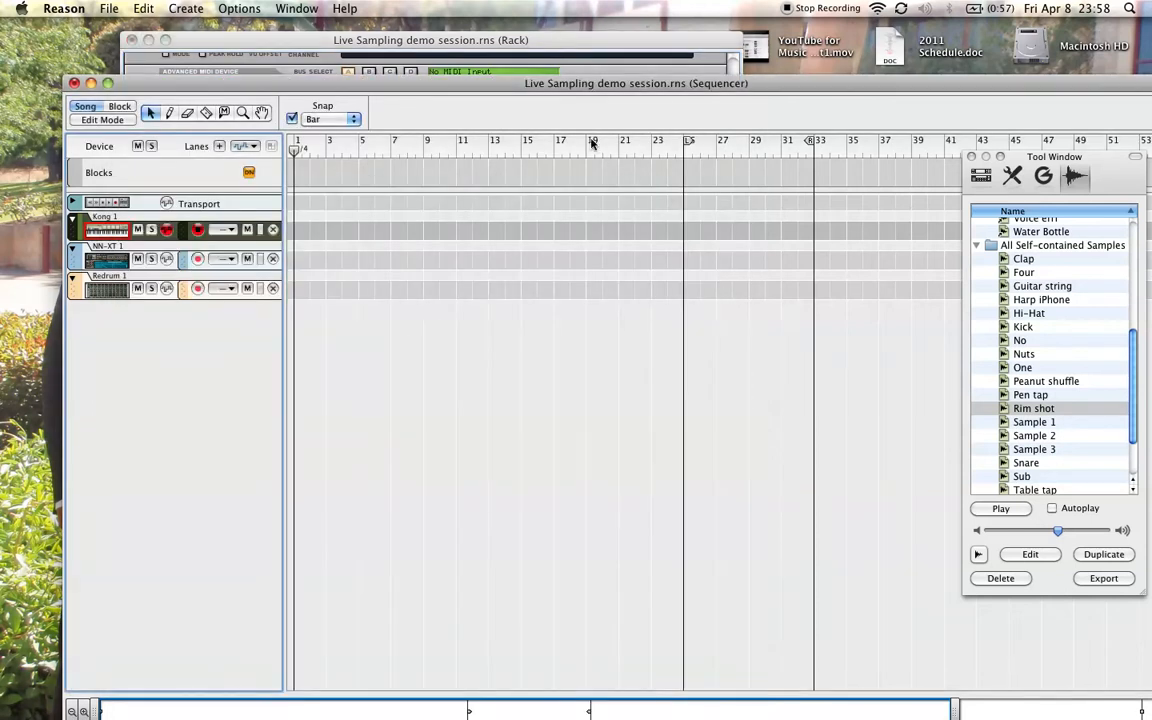
drag(632, 84, 583, 19)
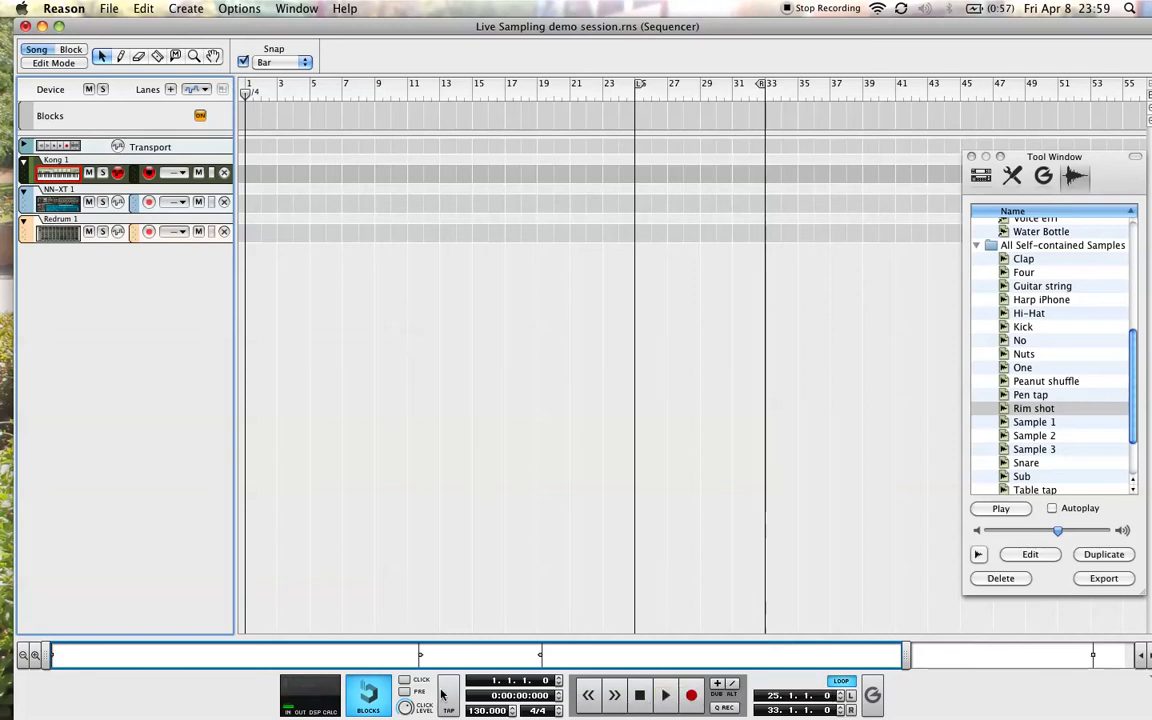
click(404, 680)
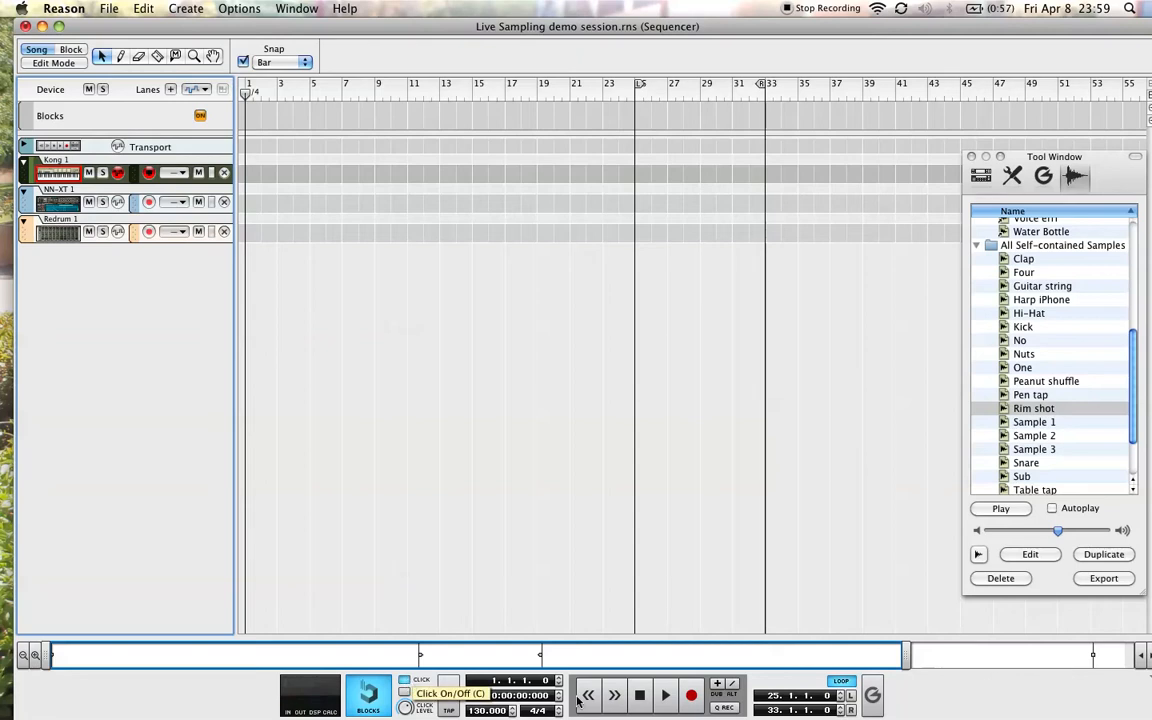
click(662, 696)
click(640, 695)
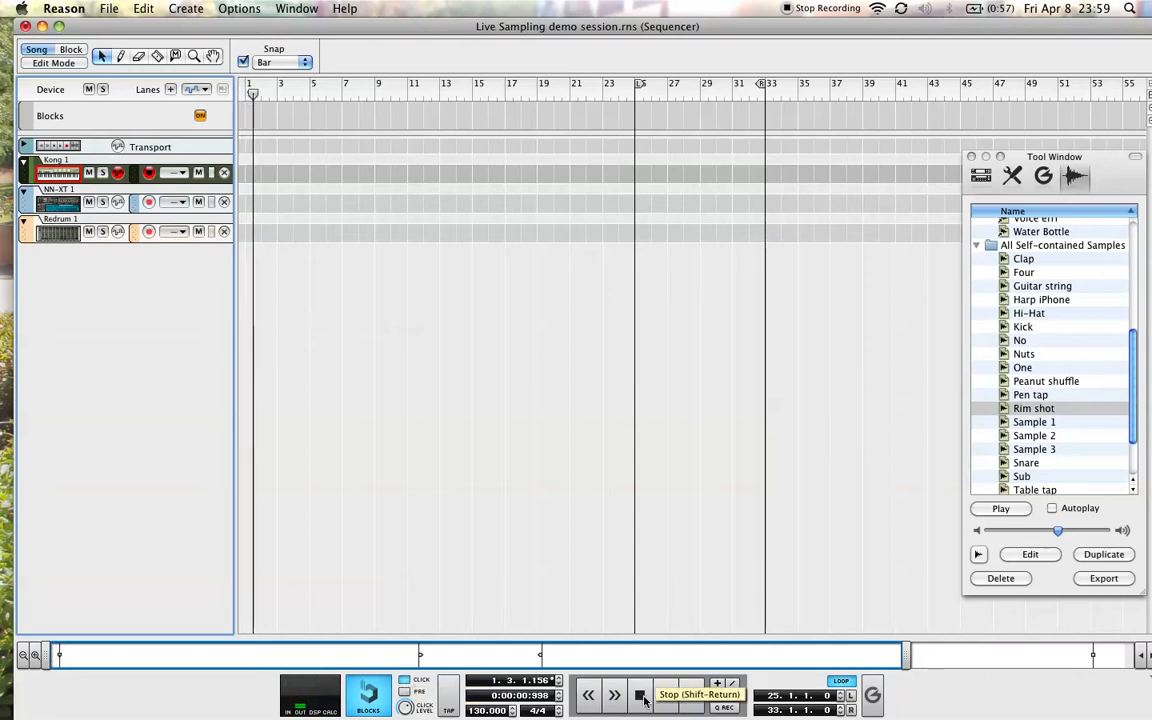
Return to the rack, clear the programmed steps of Redrum drum channel 2 and check drum channel 5.
drag(673, 28, 677, 120)
click(641, 46)
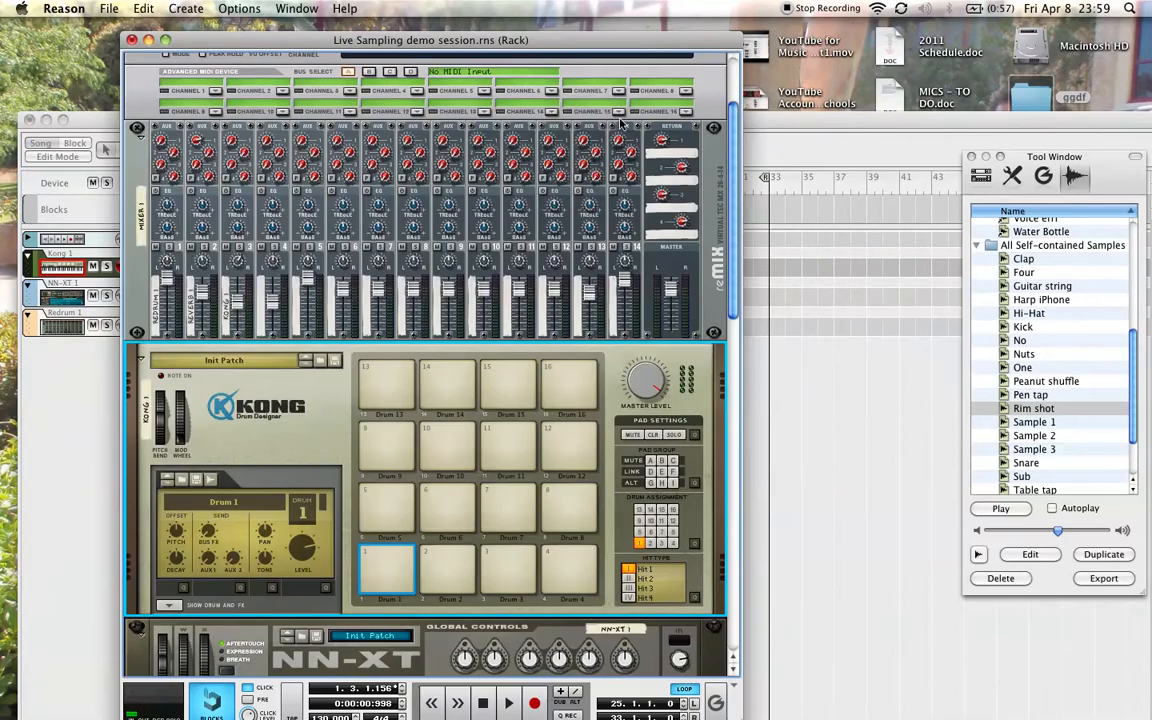
scroll(727, 283, down, 15)
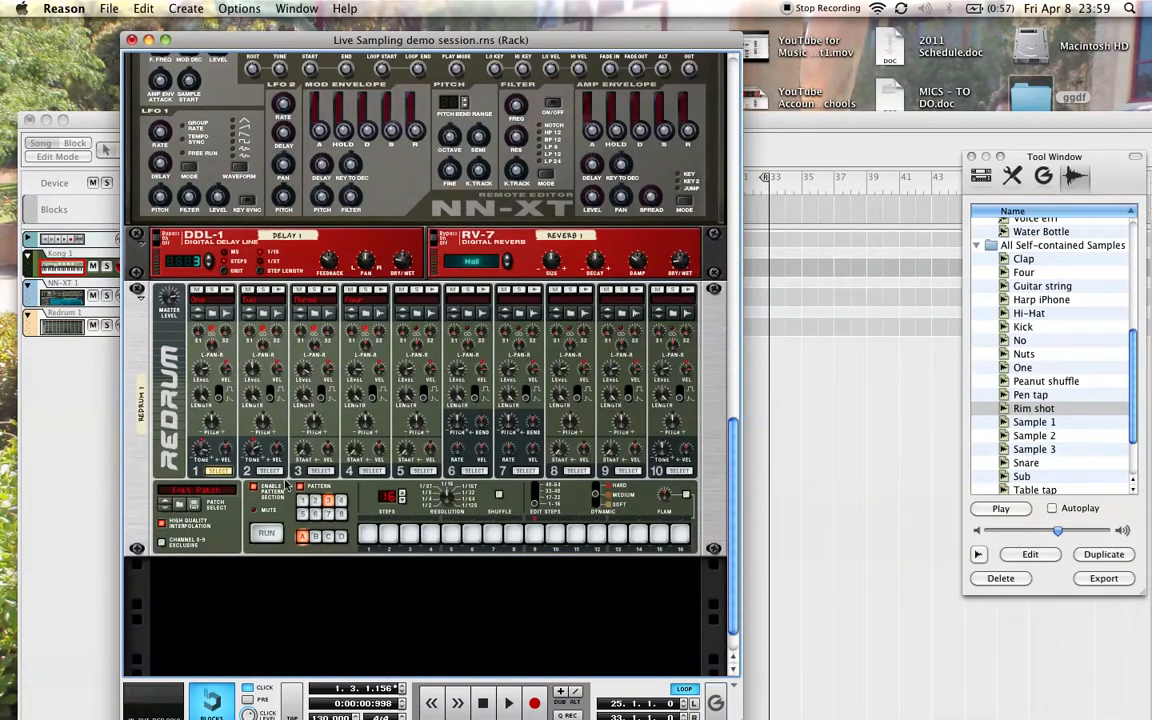
click(268, 471)
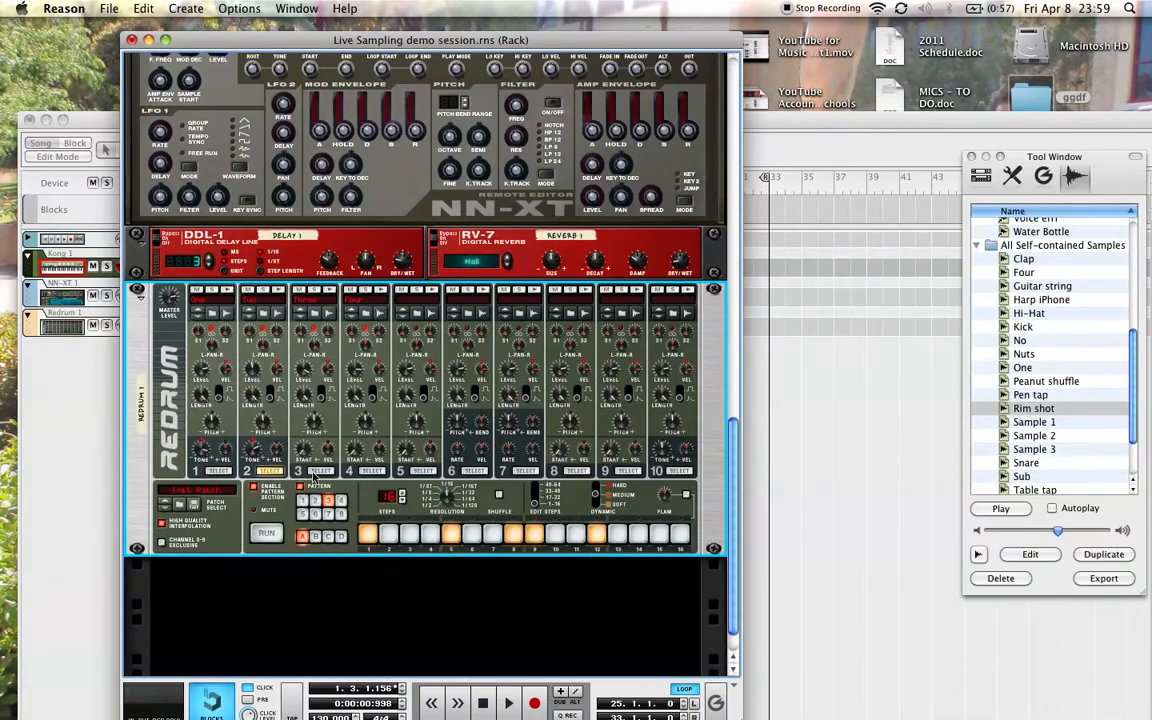
click(533, 538)
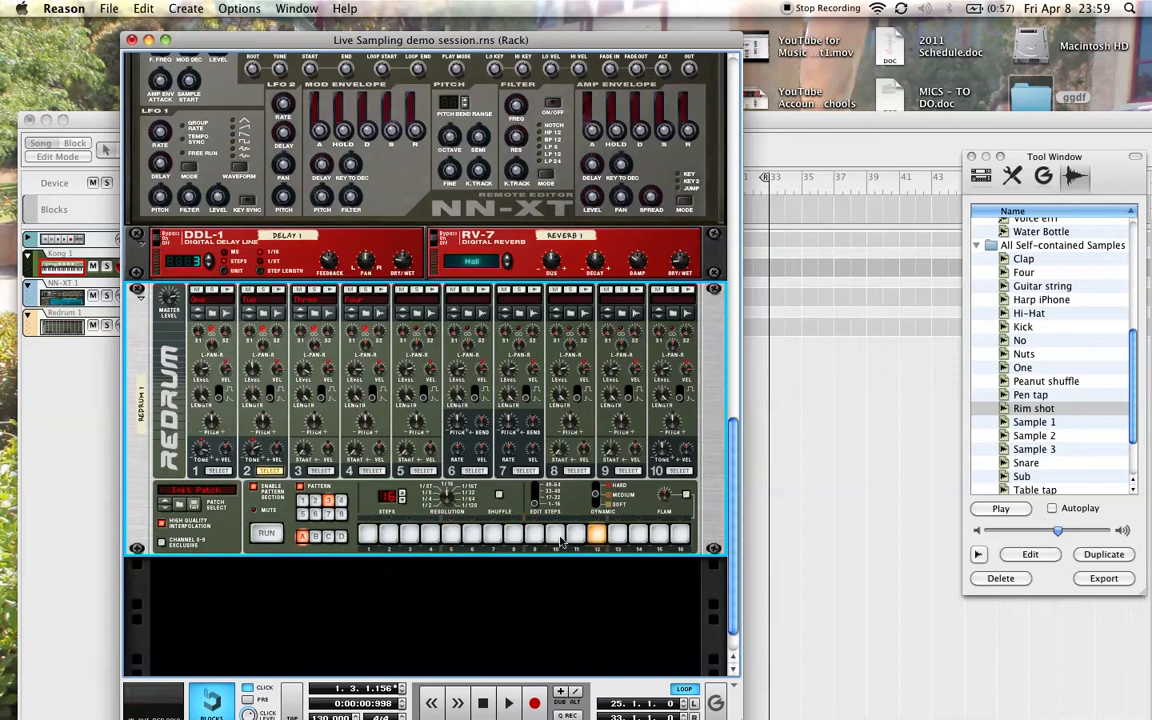
click(415, 472)
Enlarge the sequencer window, play the song to check it and turn off the metronome click, keeping Blocks on.
click(782, 420)
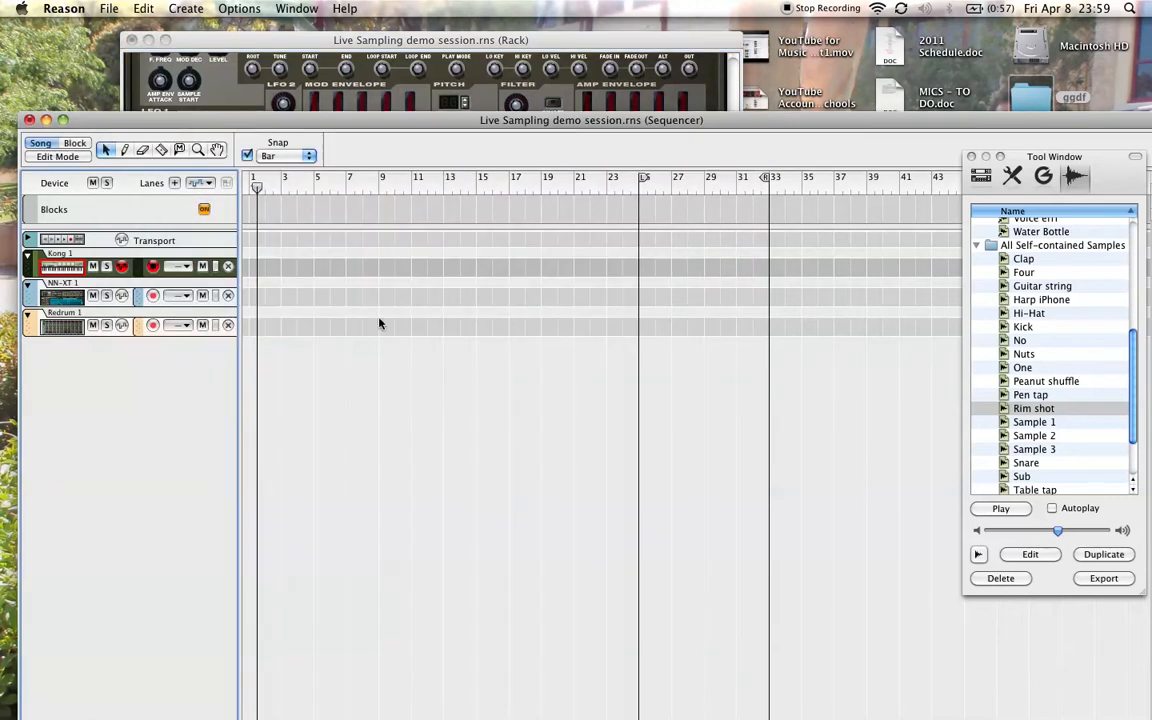
double_click(447, 118)
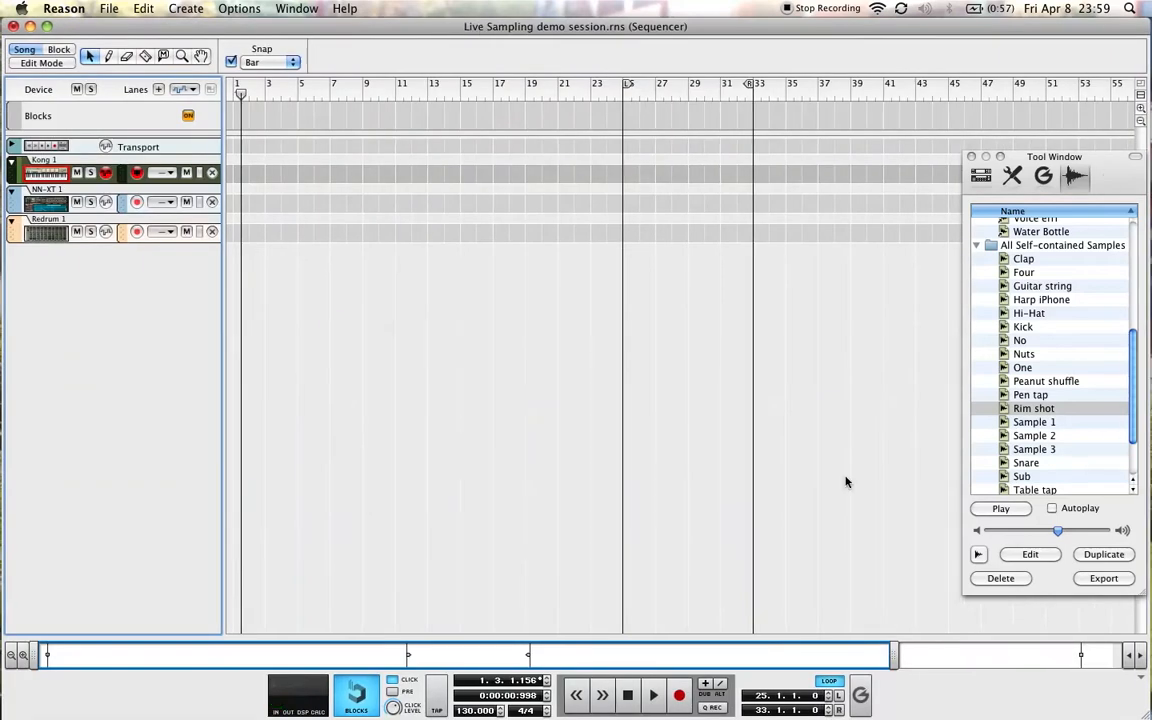
key(space)
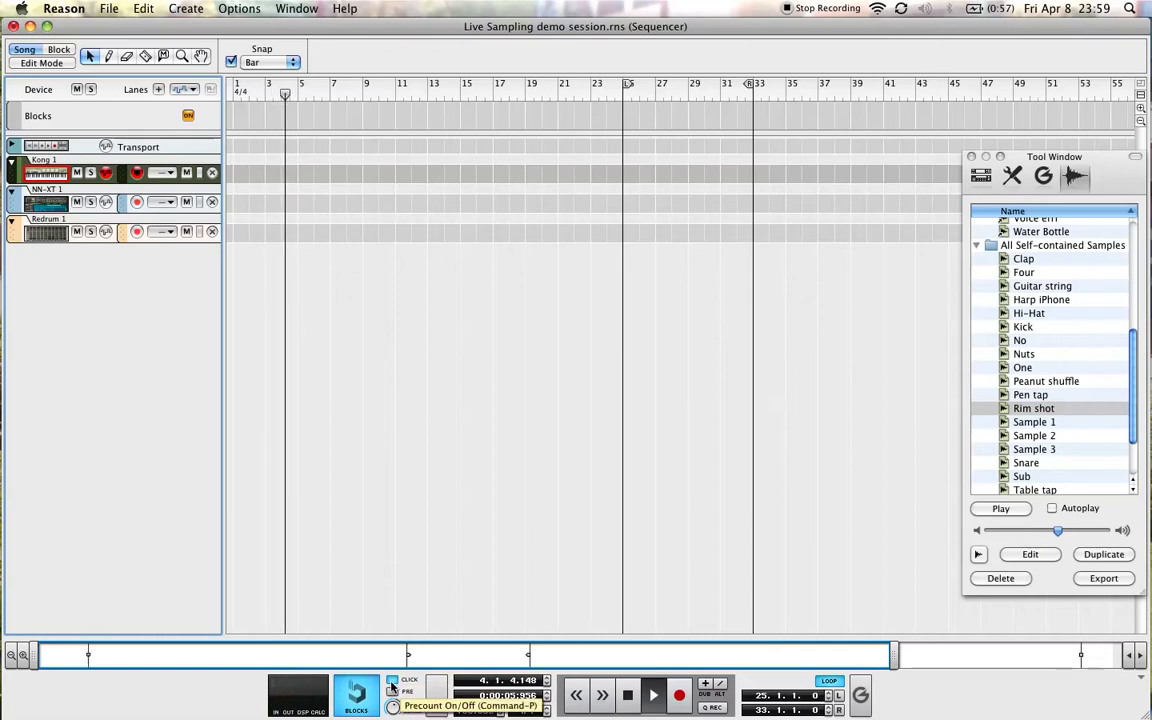
click(356, 694)
click(357, 695)
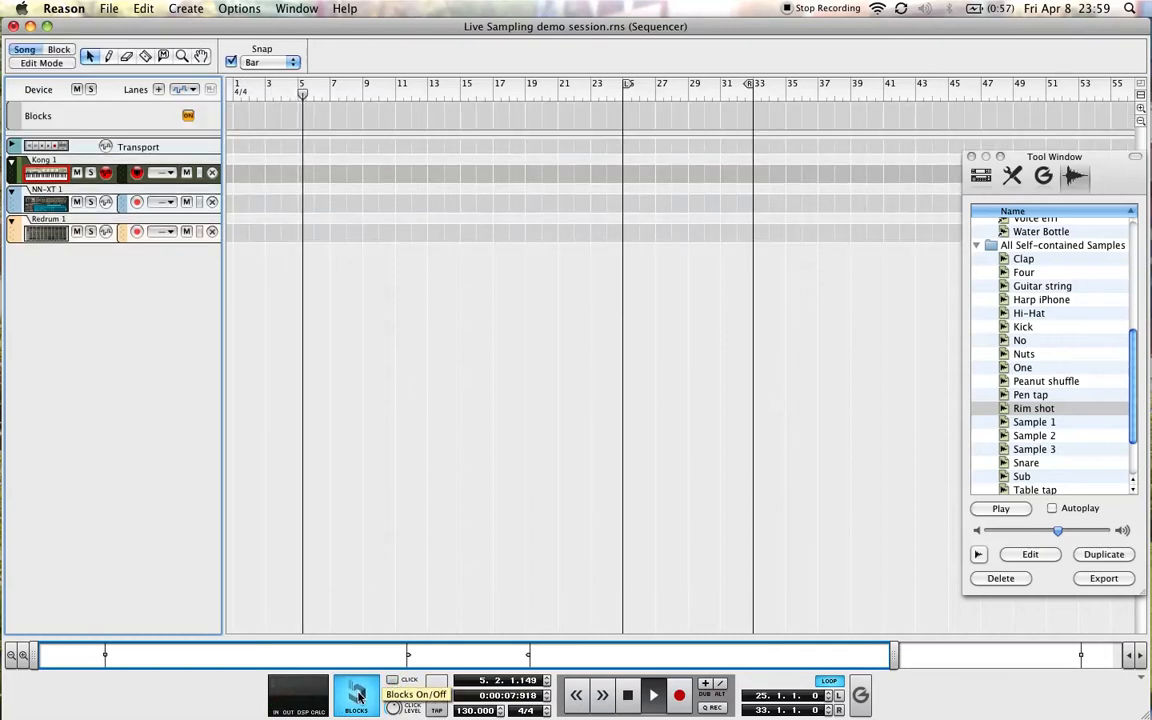
Stop playback and return the song position to the start of bar 1.
click(575, 697)
click(575, 697)
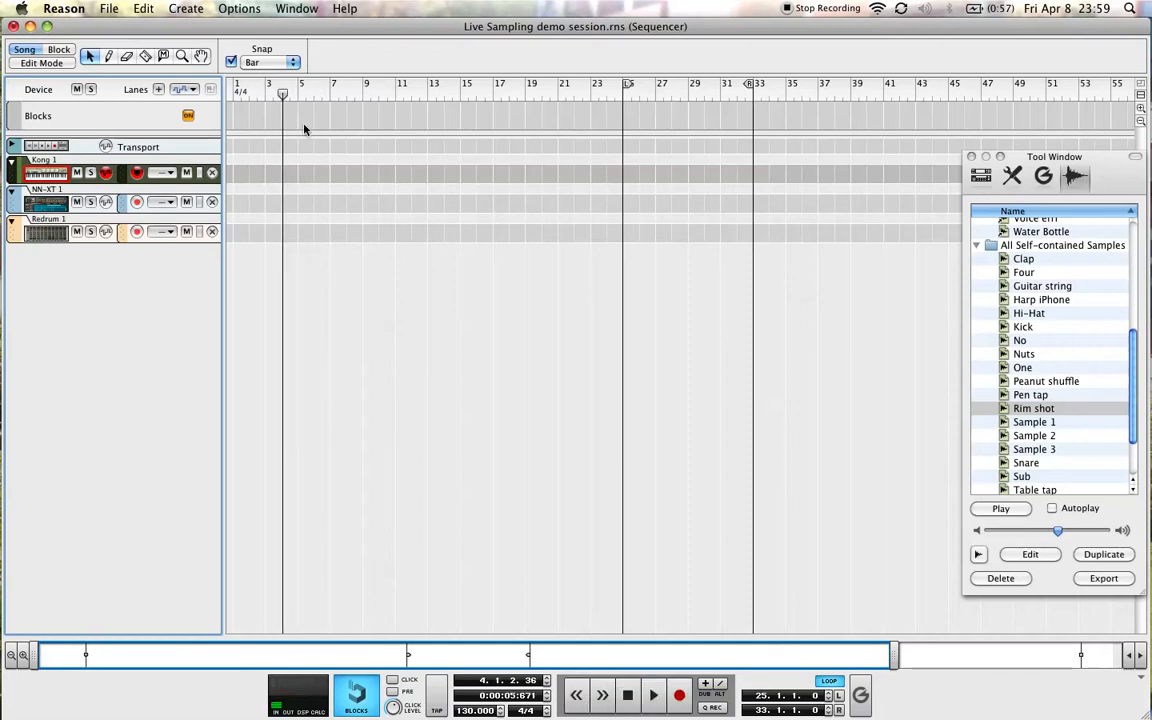
drag(283, 95, 238, 95)
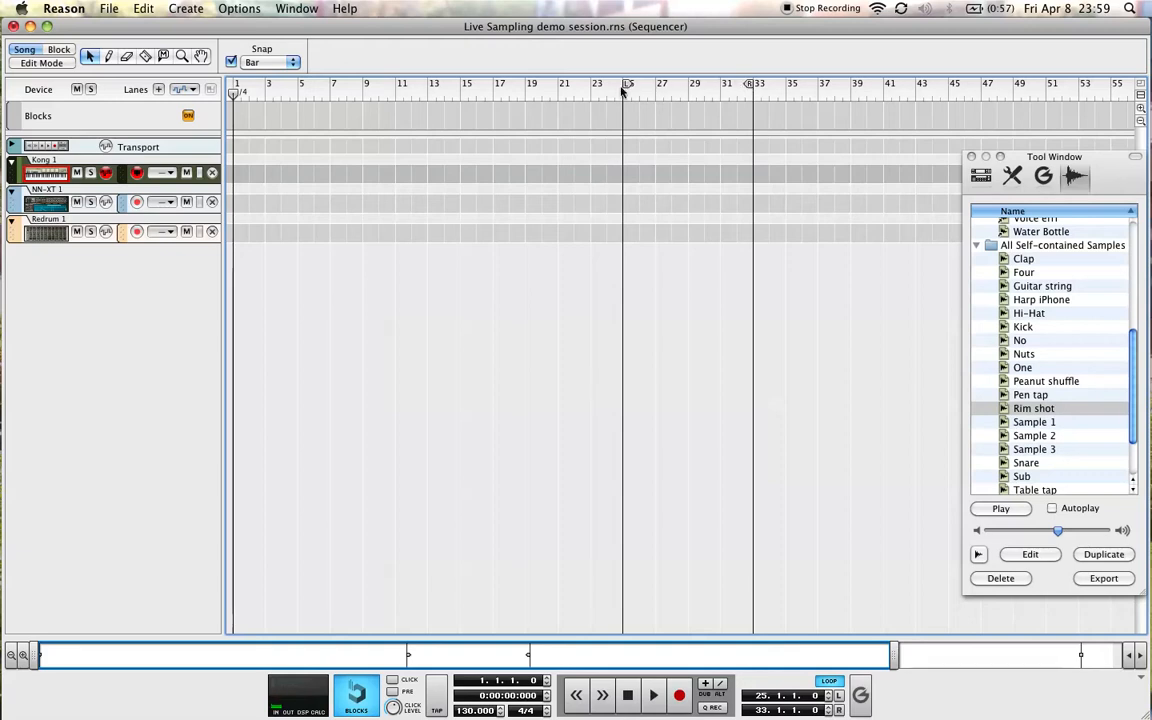
Turn looping off and move the left locator to bar 24 and the right locator to bar 25.
drag(628, 88, 400, 92)
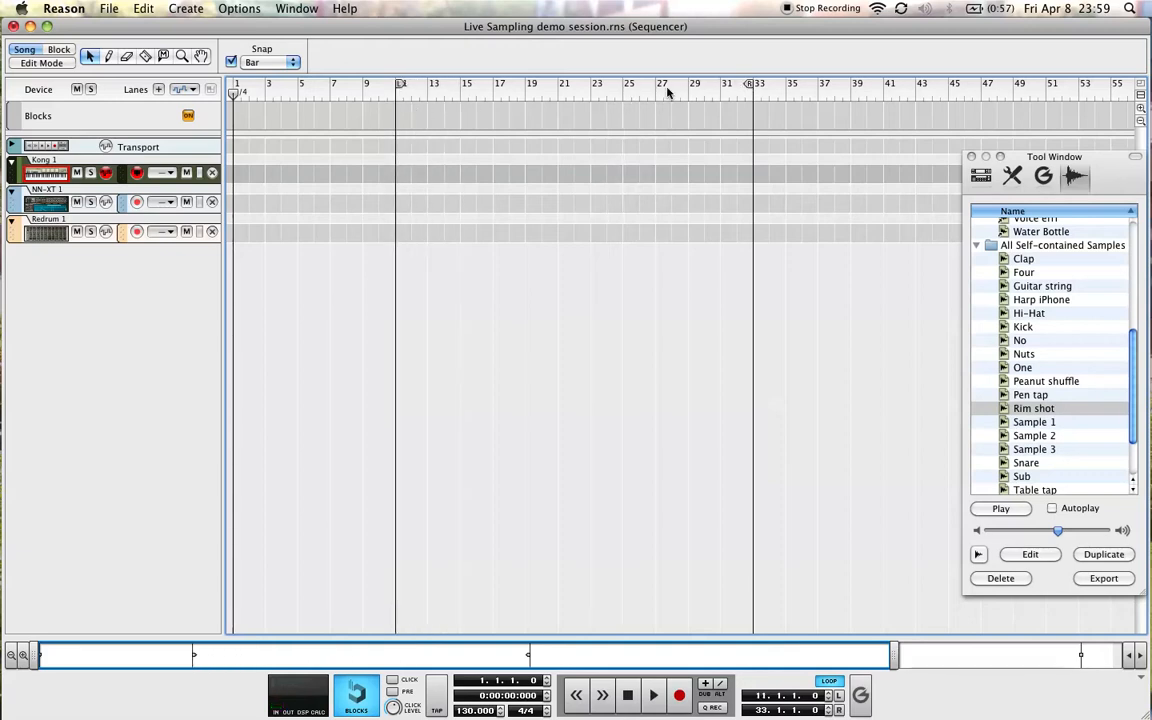
drag(752, 90, 460, 90)
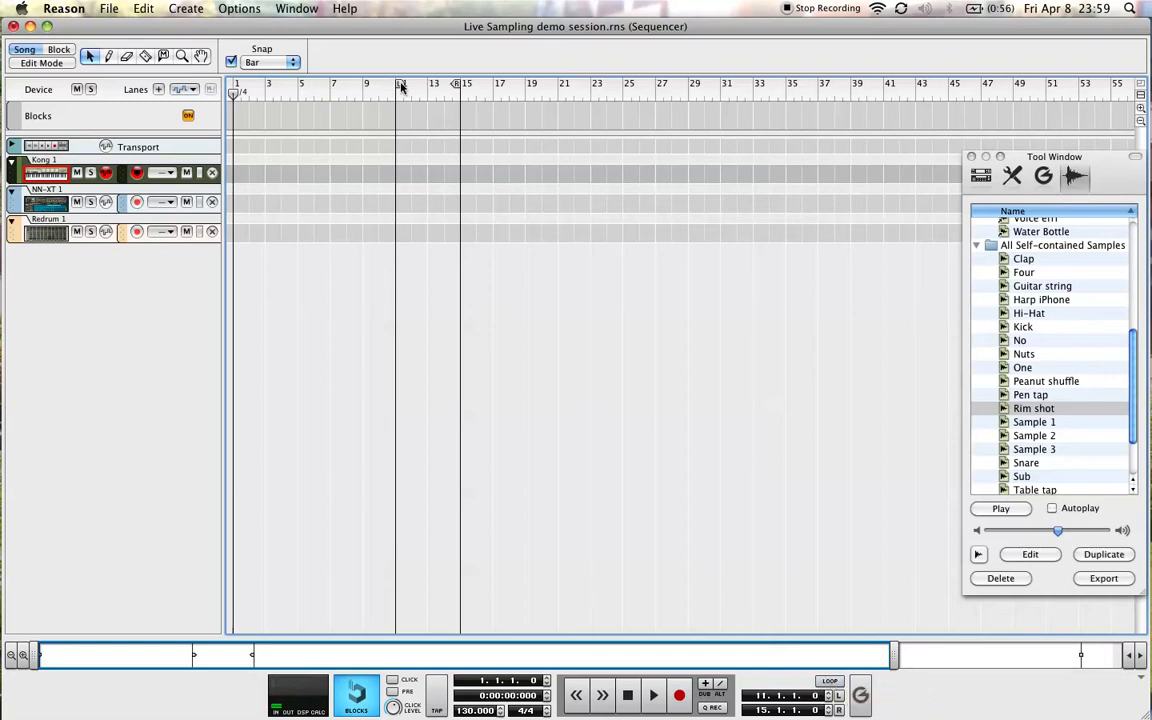
drag(399, 84, 238, 86)
drag(455, 84, 620, 84)
drag(237, 87, 613, 131)
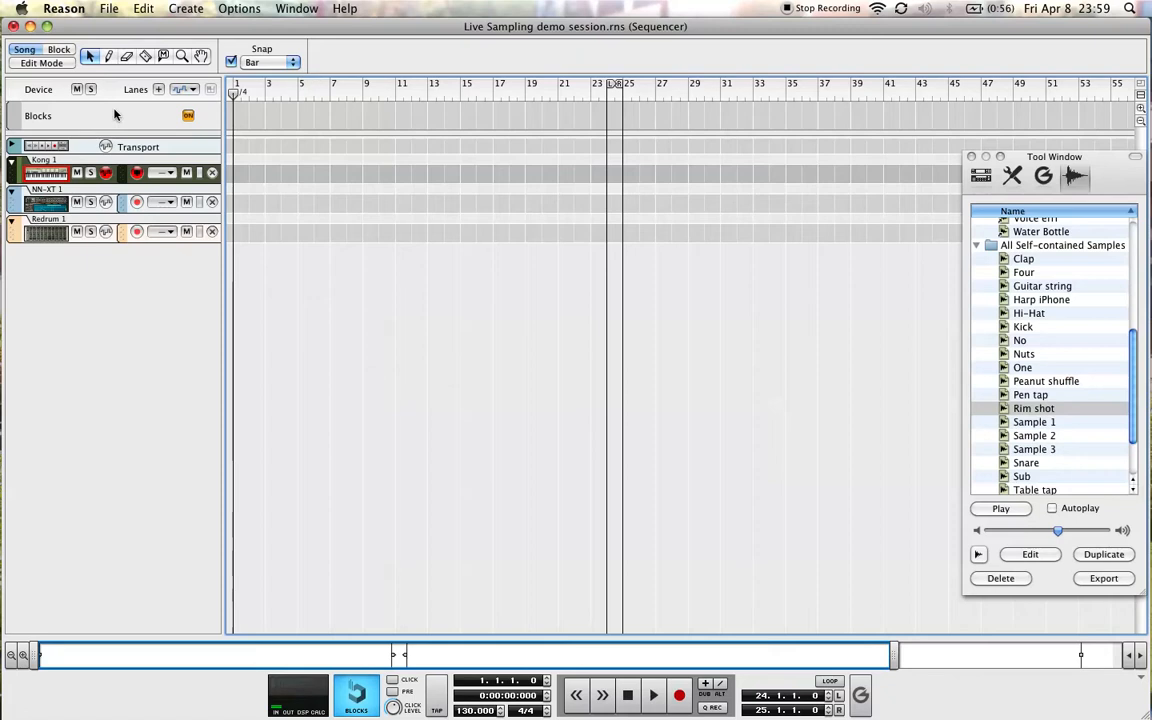
Select the Kong 1 track and turn on the metronome click and precount for recording.
click(63, 174)
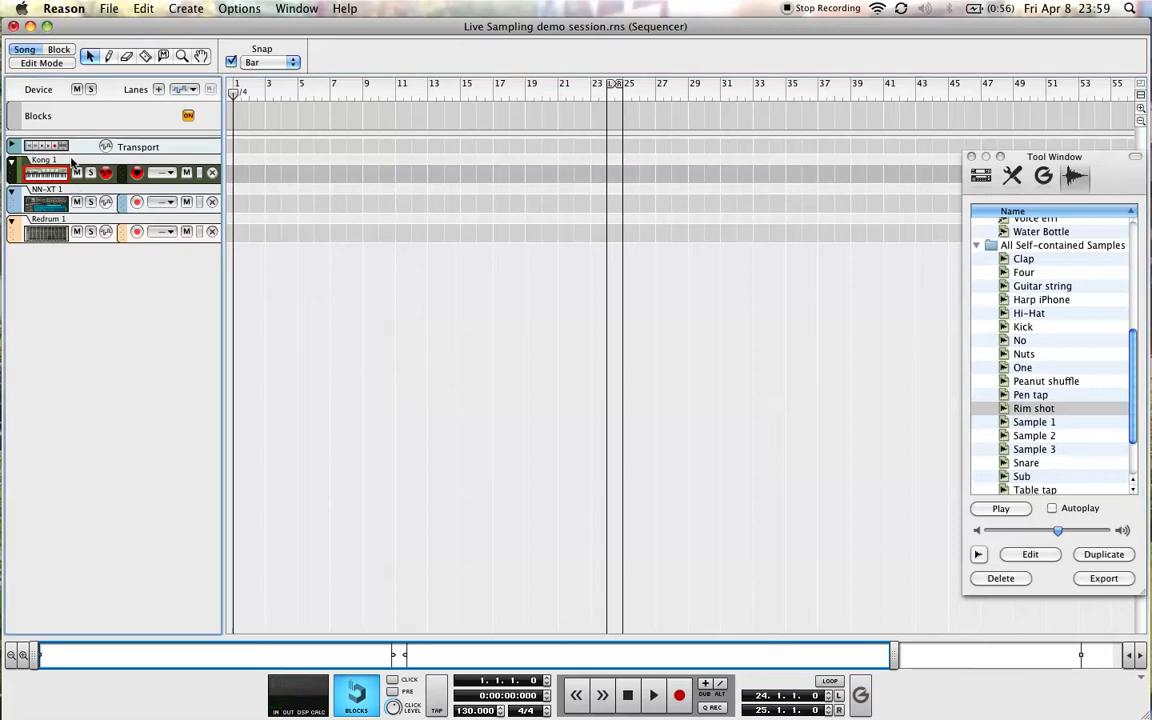
click(59, 195)
click(58, 167)
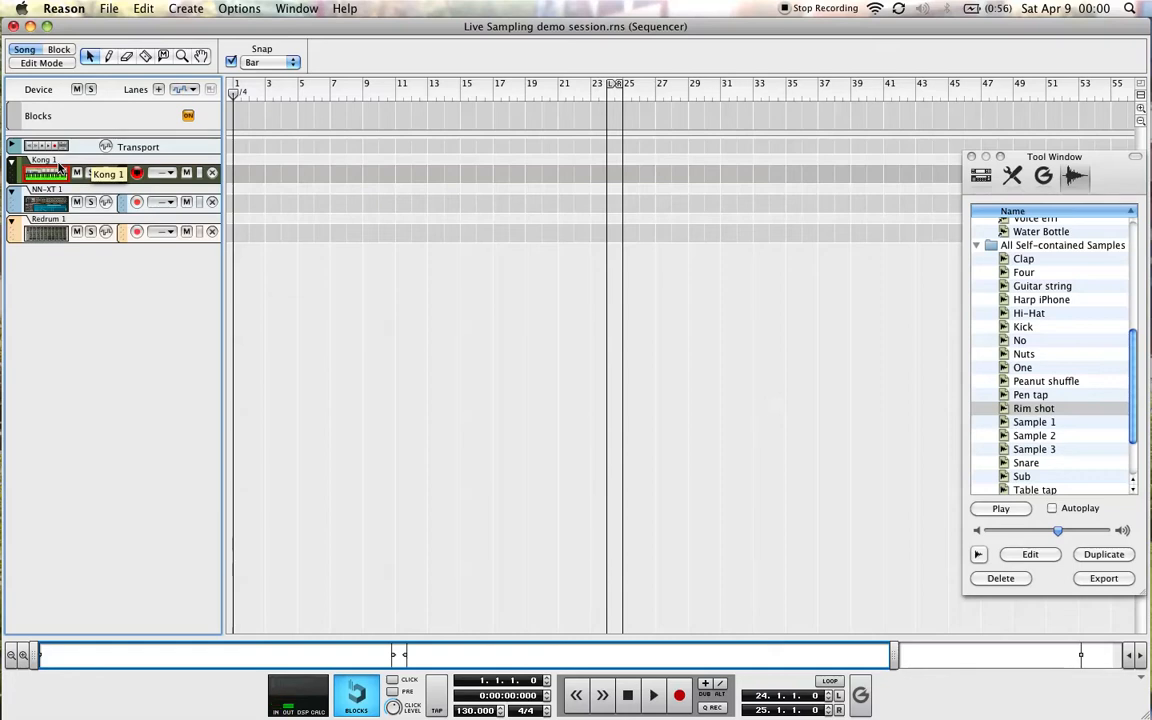
click(391, 680)
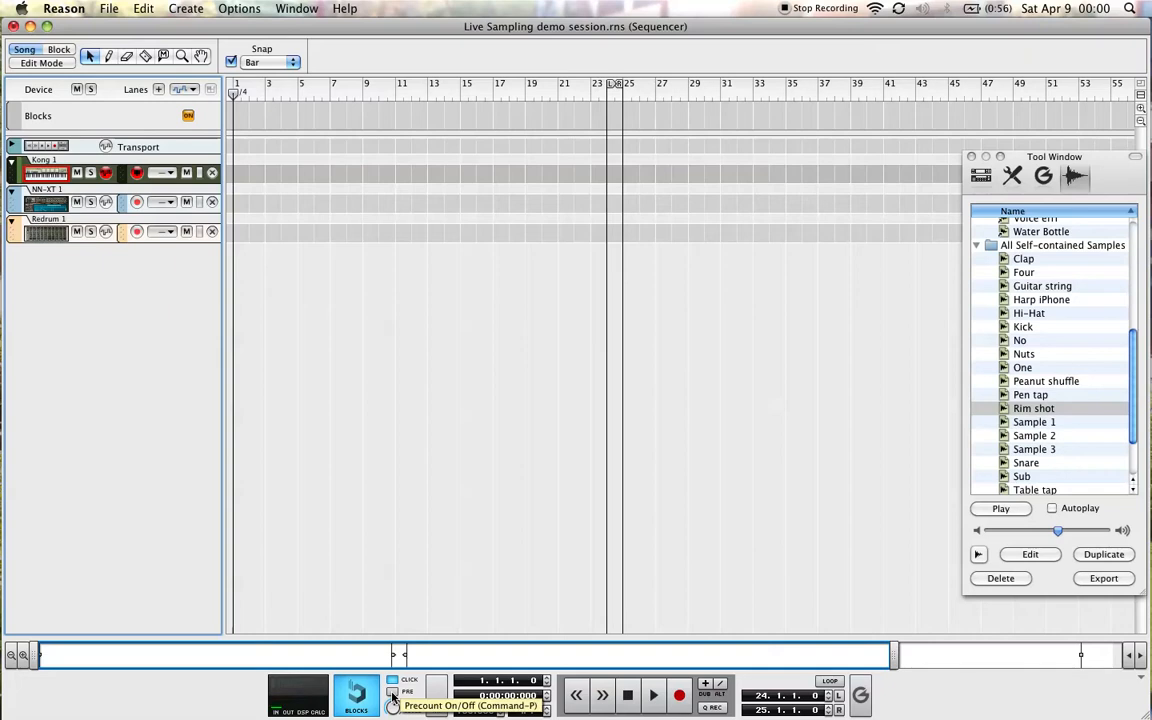
Record a drum clip about 5 bars long on the Kong 1 track from bar 1 and deselect it.
click(678, 696)
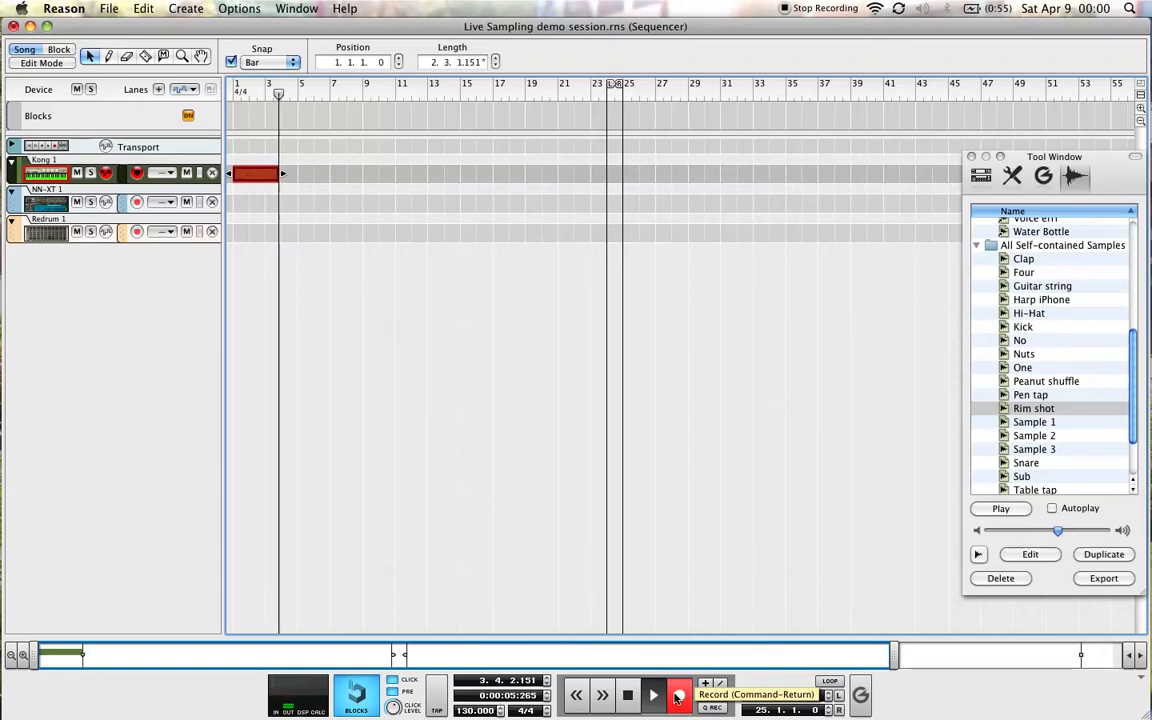
click(628, 698)
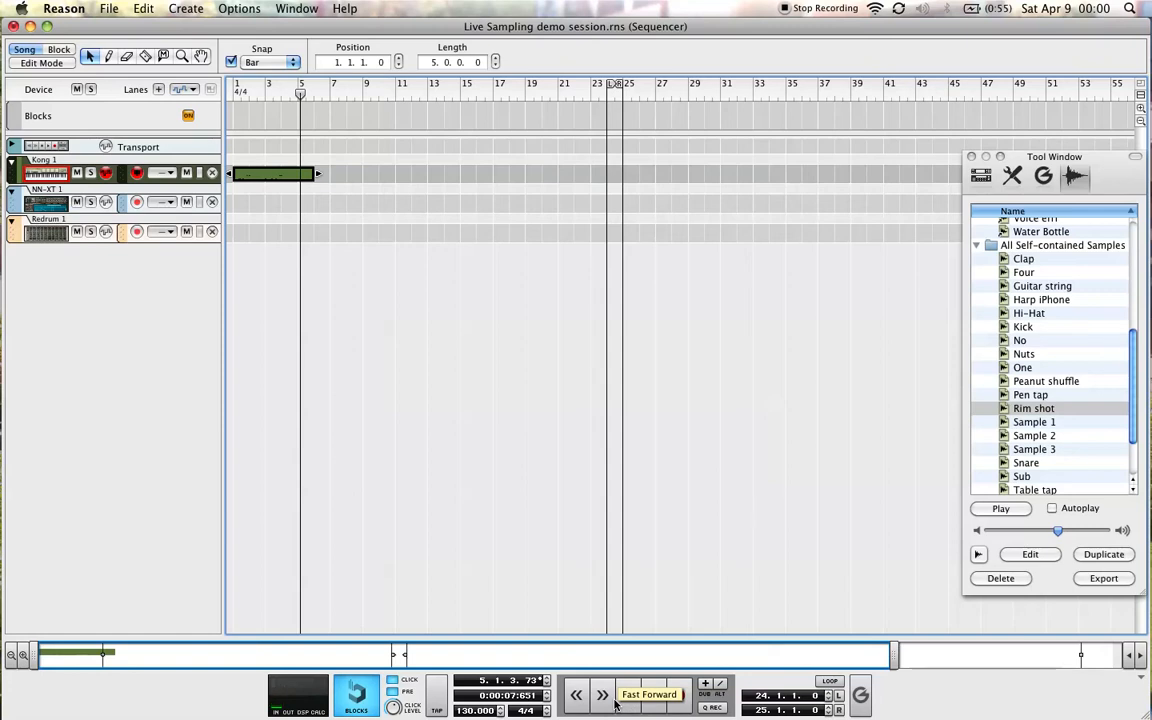
click(285, 210)
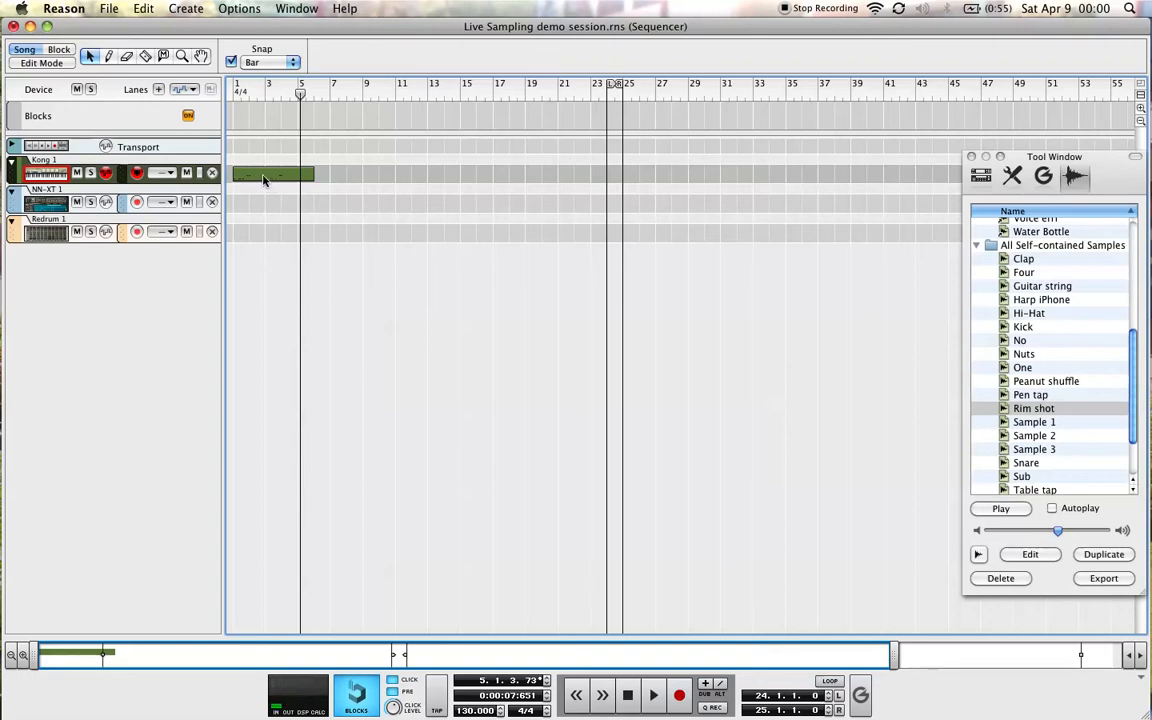
Open the recorded Kong 1 clip for editing and show its Drum 1 and Drum 2 notes, with the Tool Window out of the way.
double_click(265, 178)
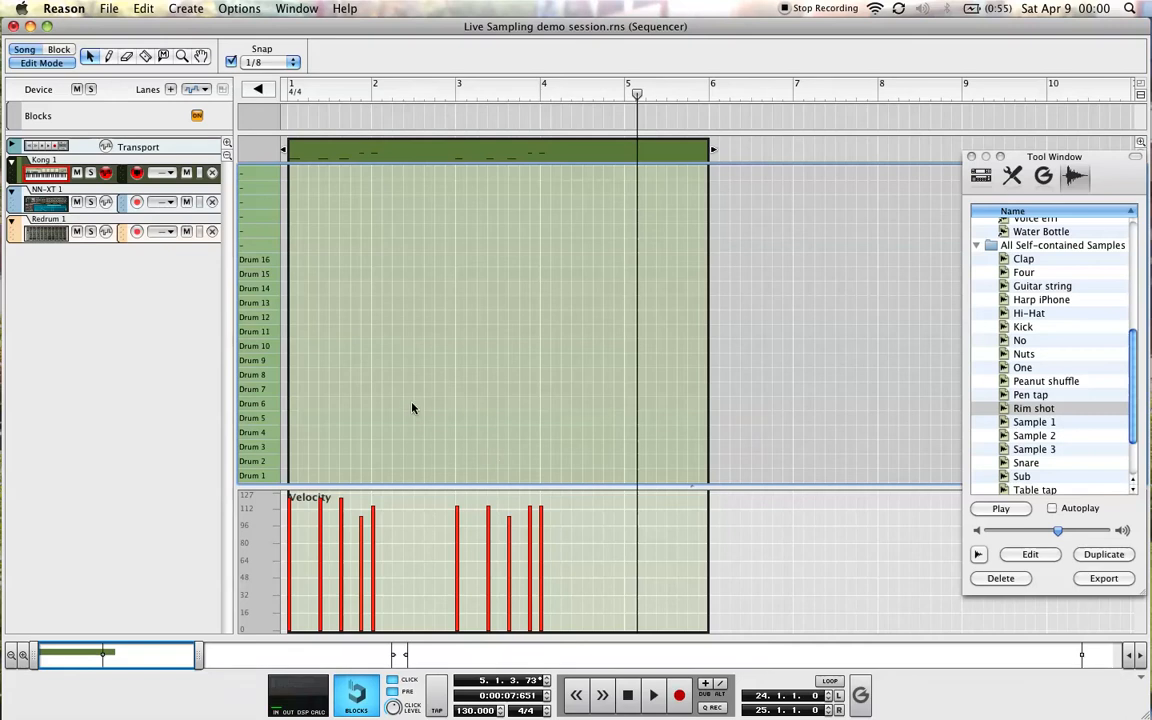
drag(1139, 325, 1070, 323)
drag(1141, 400, 1141, 366)
drag(1030, 160, 1005, 153)
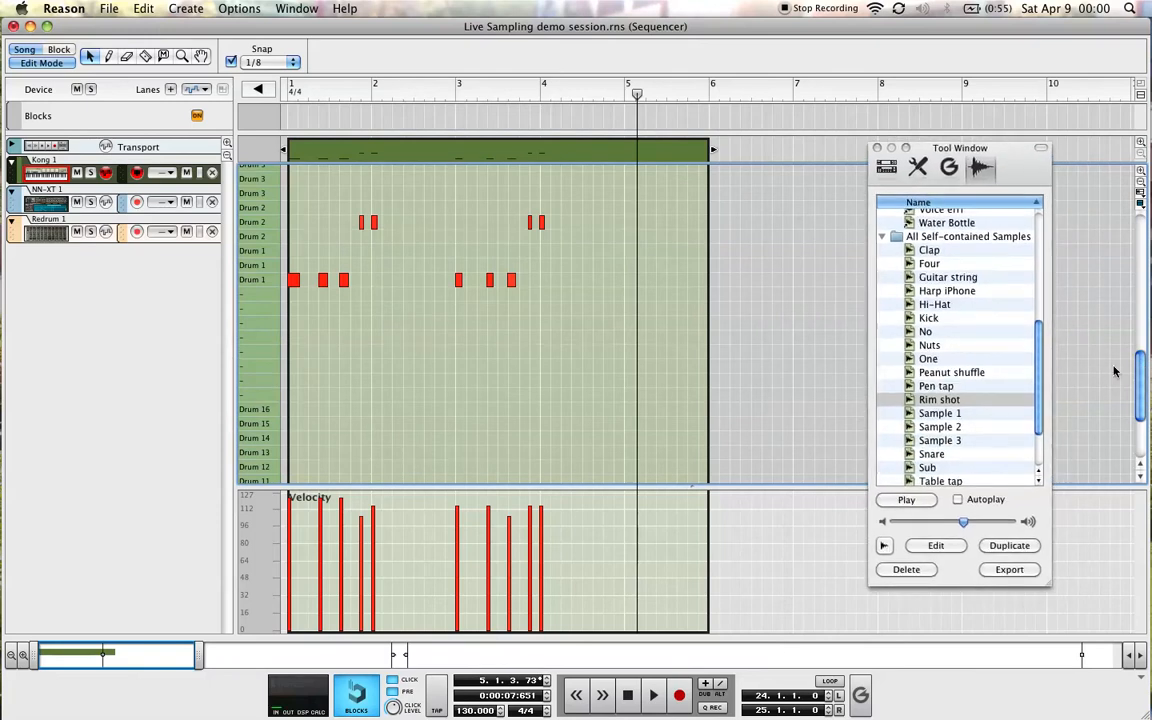
drag(1139, 400, 1141, 370)
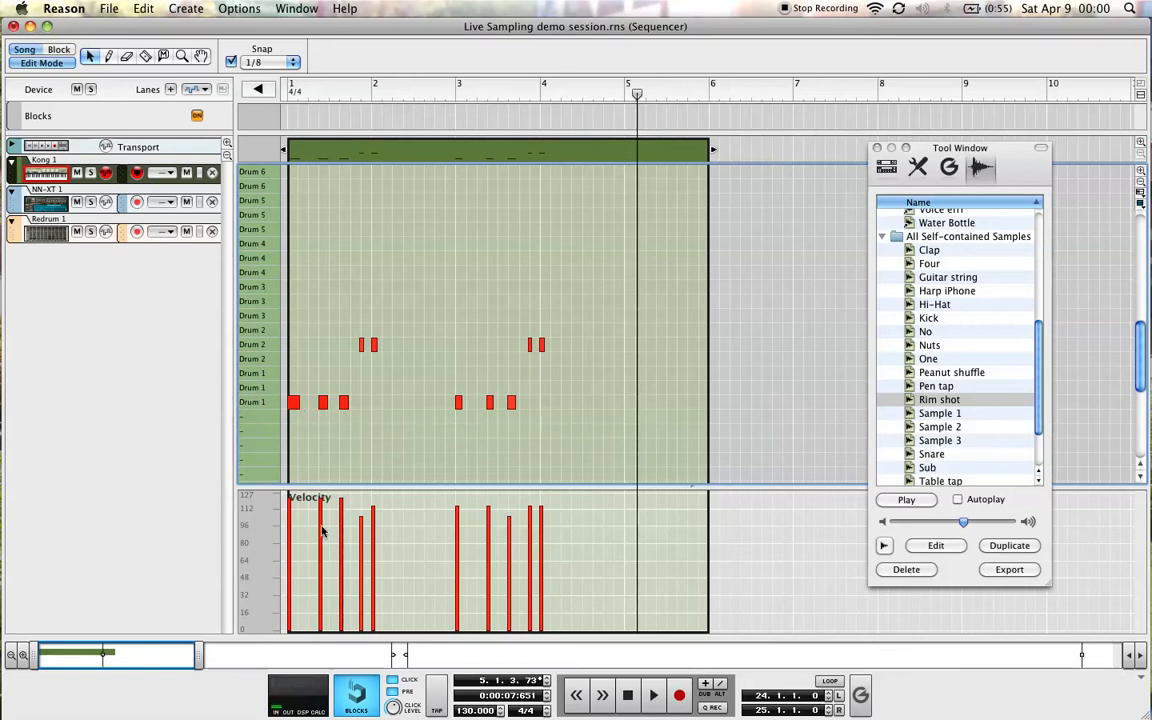
Examine the first two Drum 2 notes and their velocity bars in the Kong 1 clip.
click(361, 345)
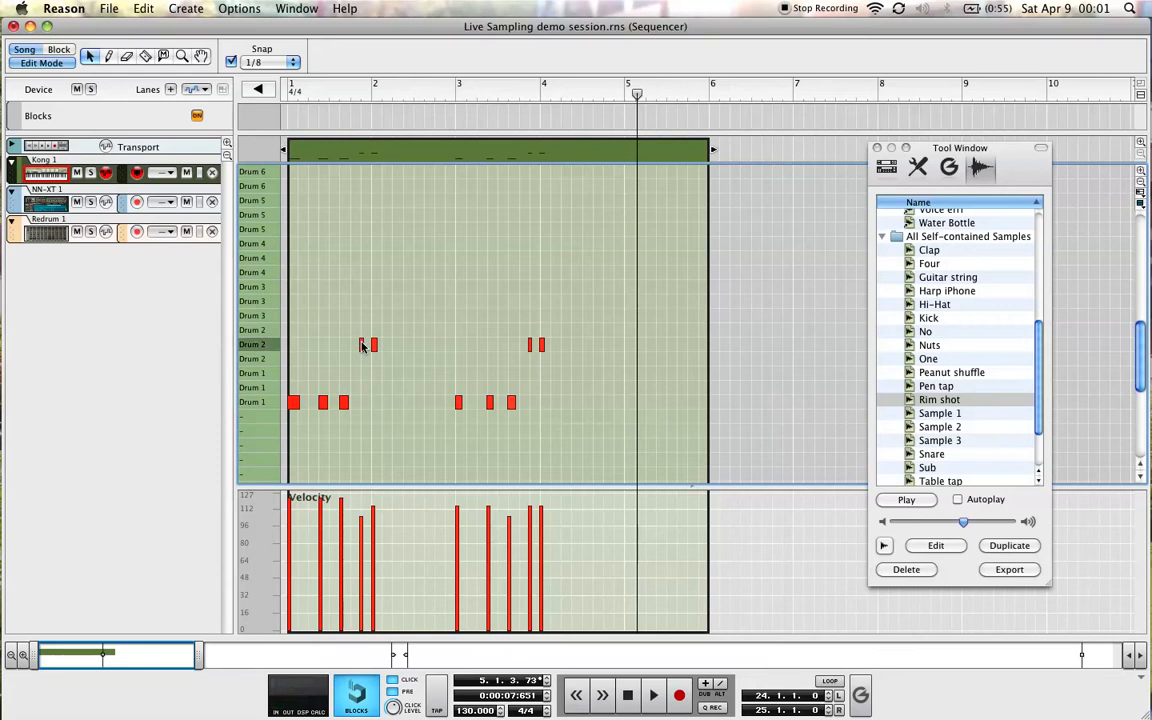
click(374, 346)
click(362, 513)
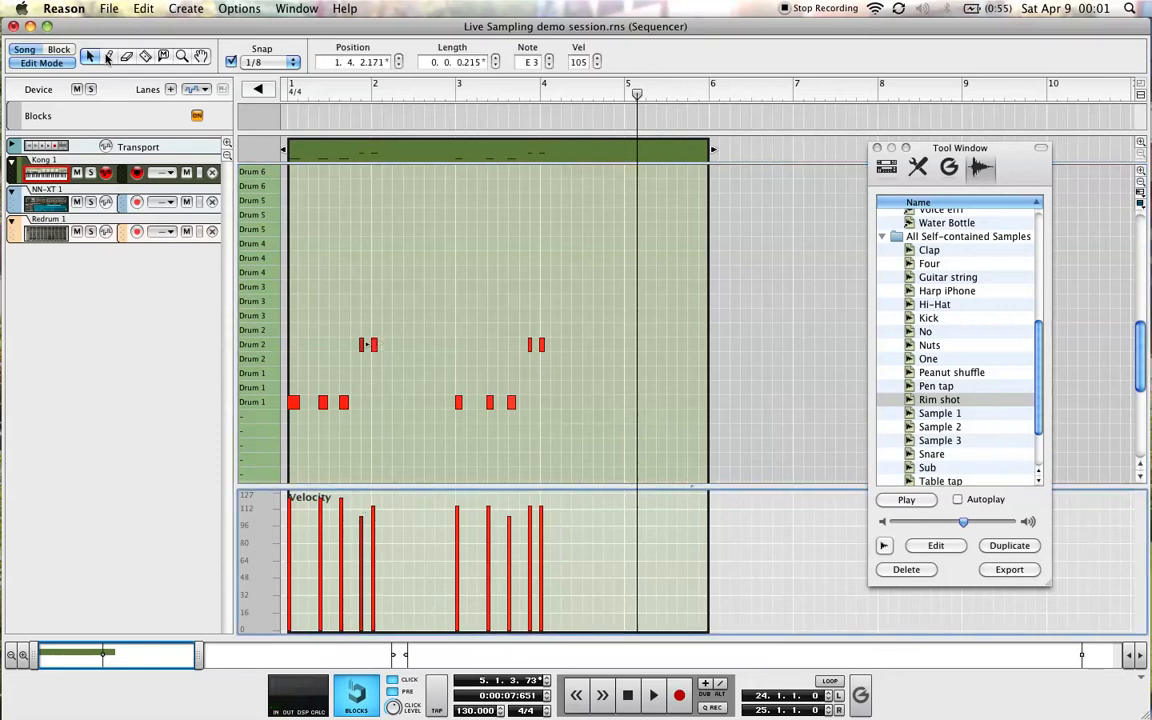
click(346, 494)
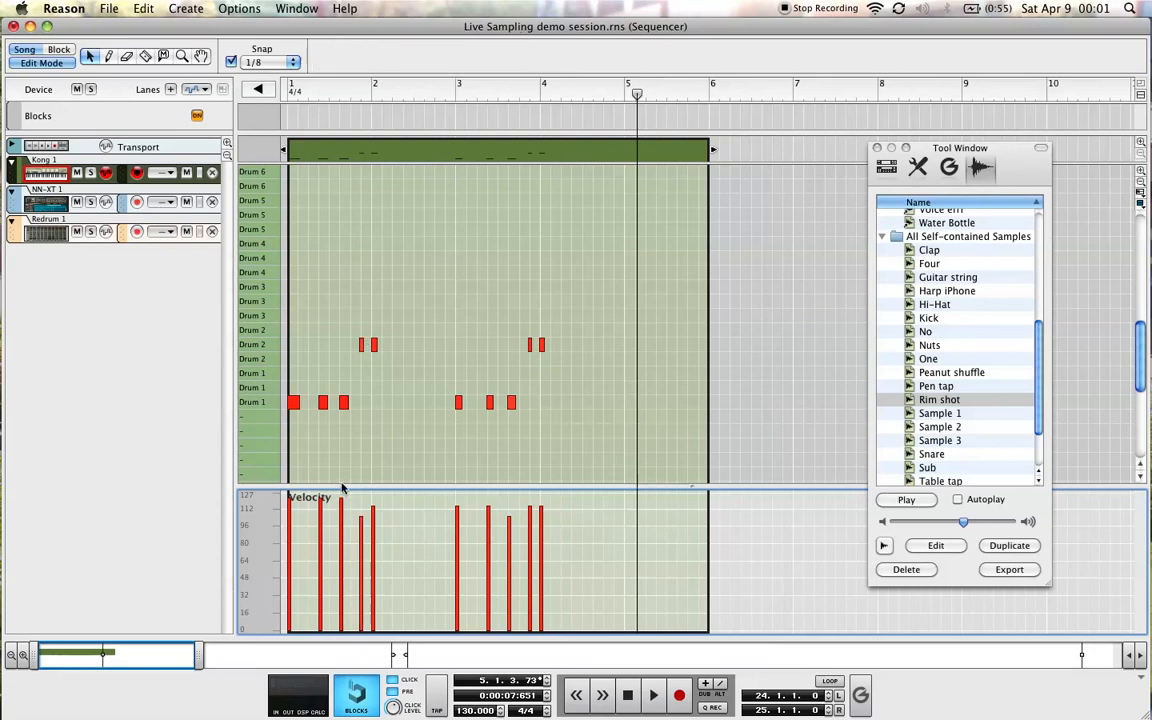
Raise the velocity of the first Drum 2 note in the Kong 1 clip to 123.
click(109, 57)
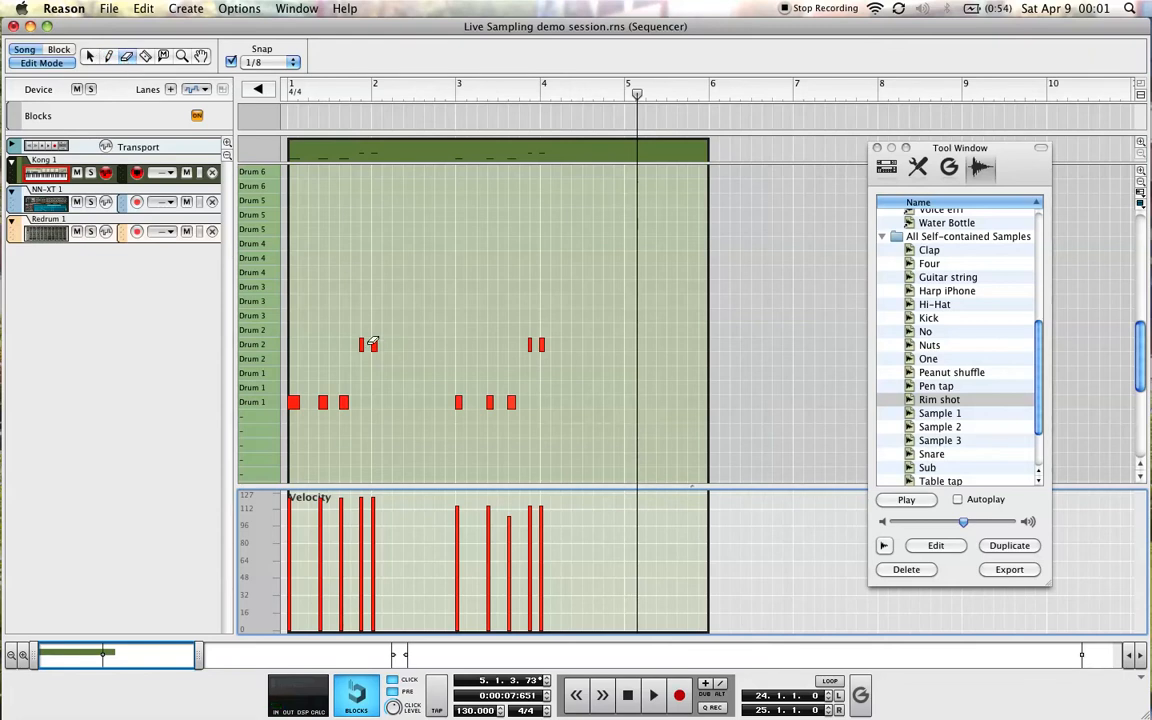
Try erasing the second Drum 2 note and splitting the Kong 1 clip near bar 3, undoing each change.
click(374, 530)
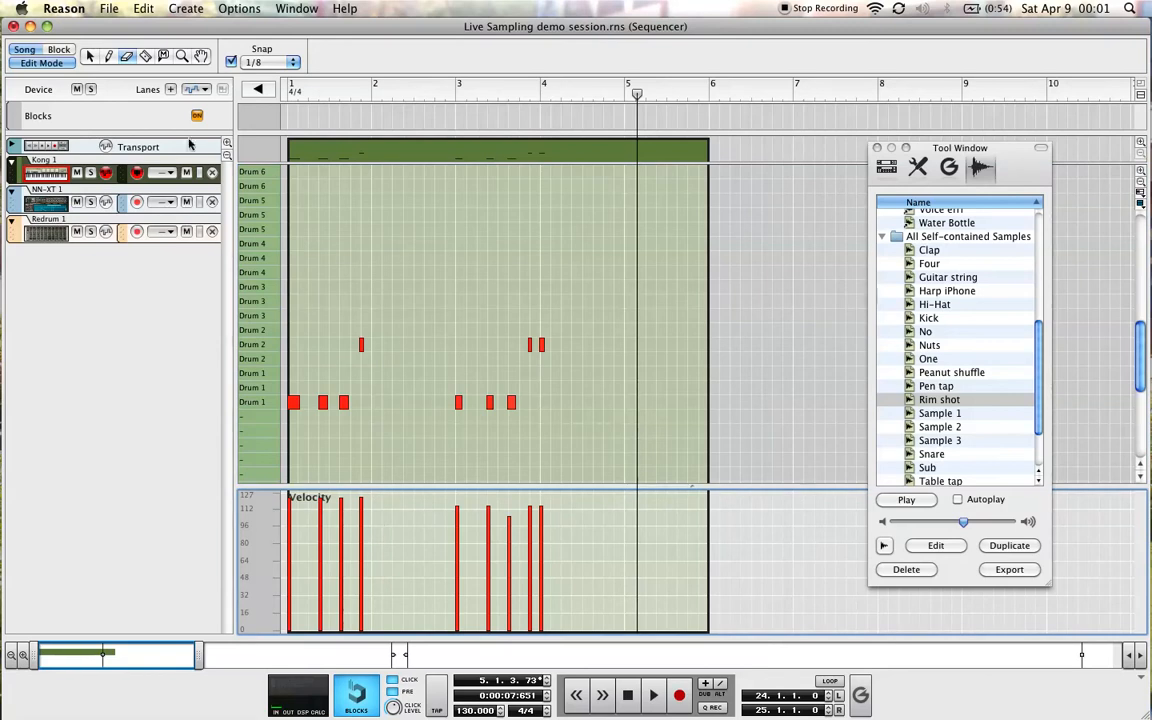
click(146, 9)
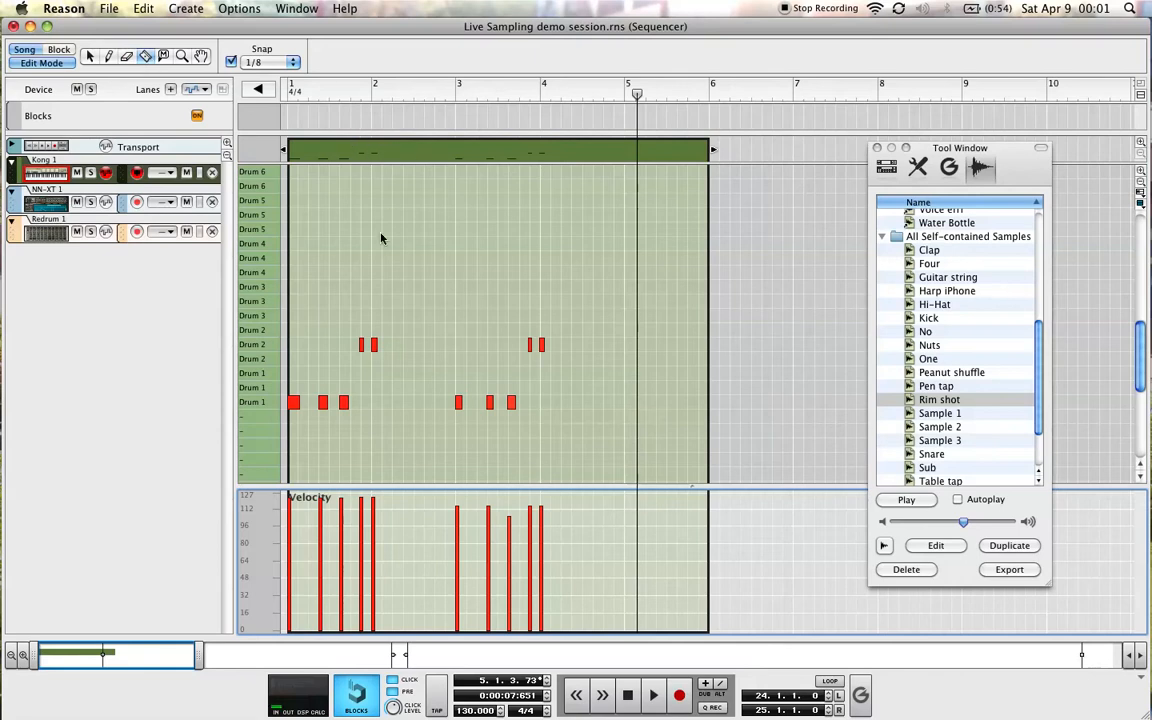
click(45, 64)
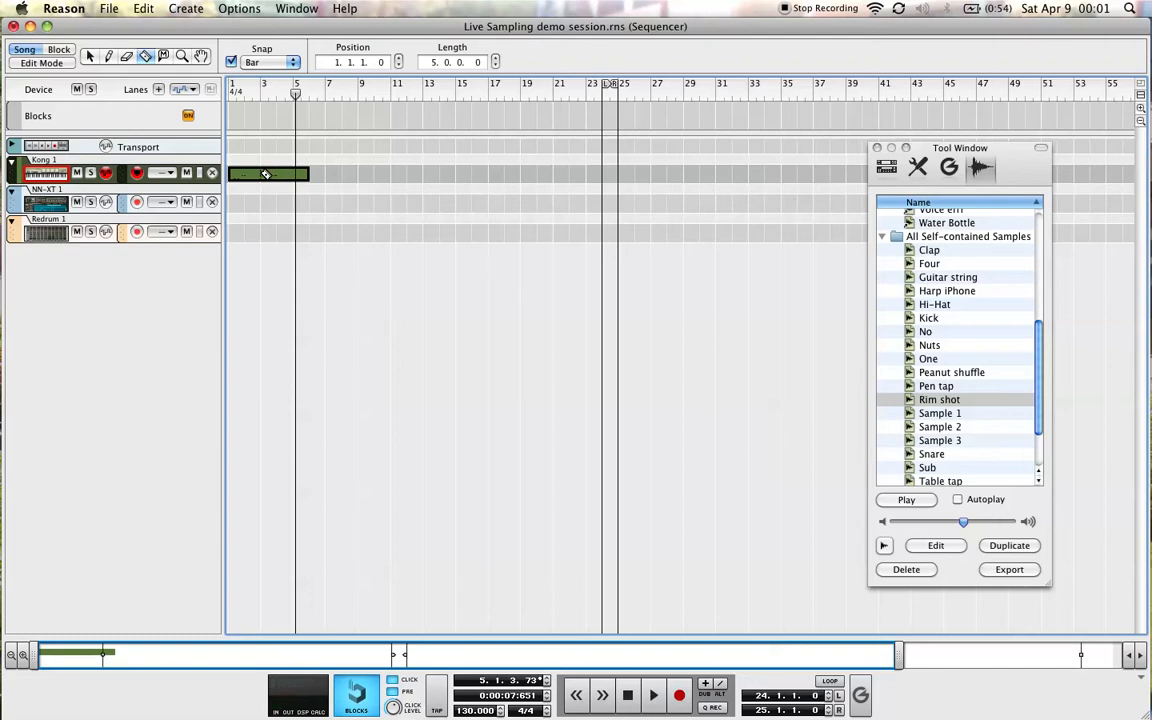
click(264, 174)
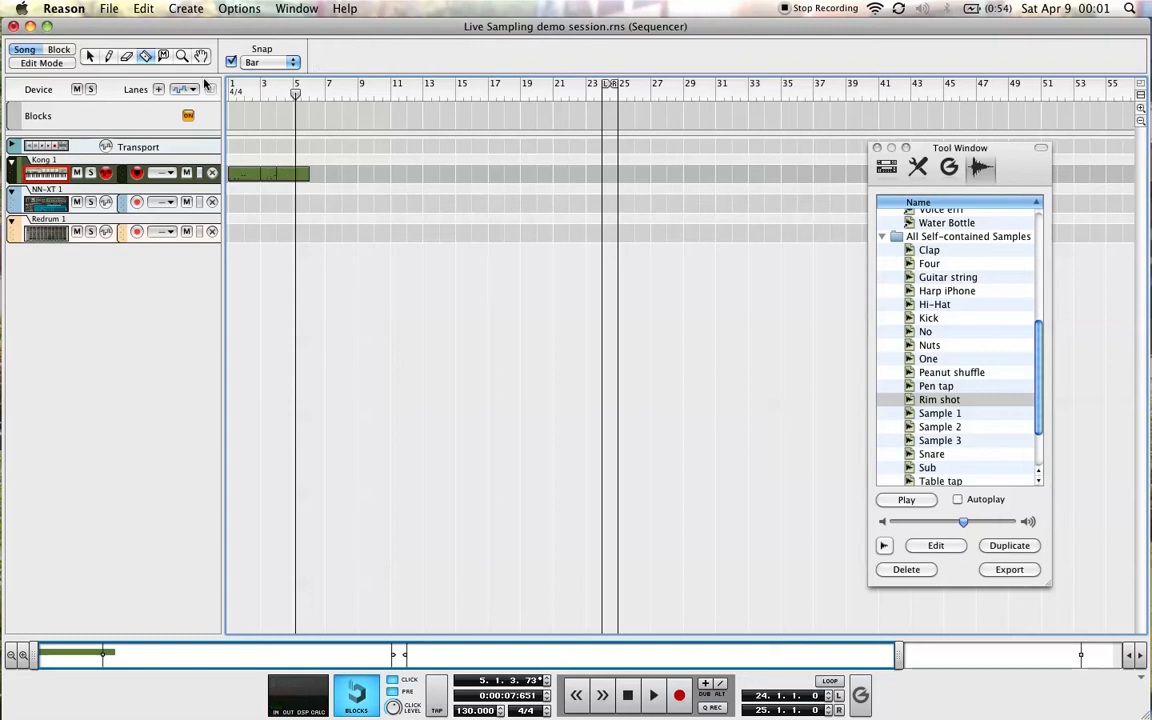
click(143, 9)
click(145, 30)
click(143, 9)
click(145, 33)
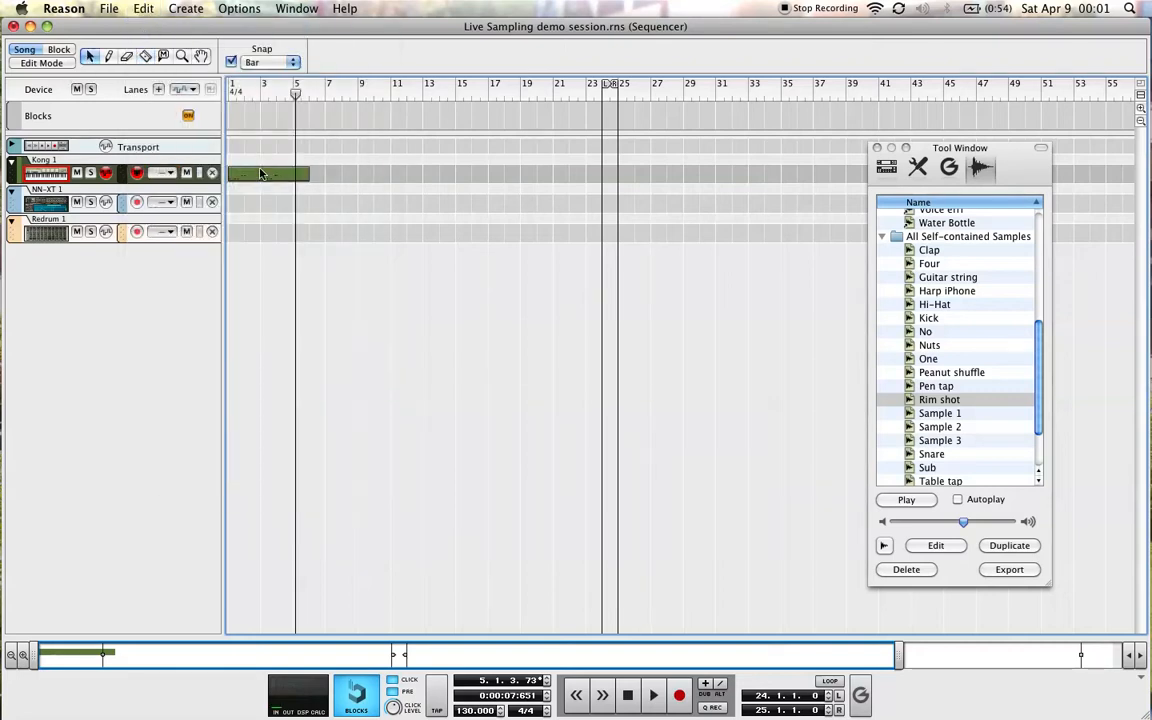
Reopen the Kong 1 clip and, with snapping off, shift the second Drum 2 note to 1.4.4.123 and the last one to 3.4.4.70.
double_click(264, 172)
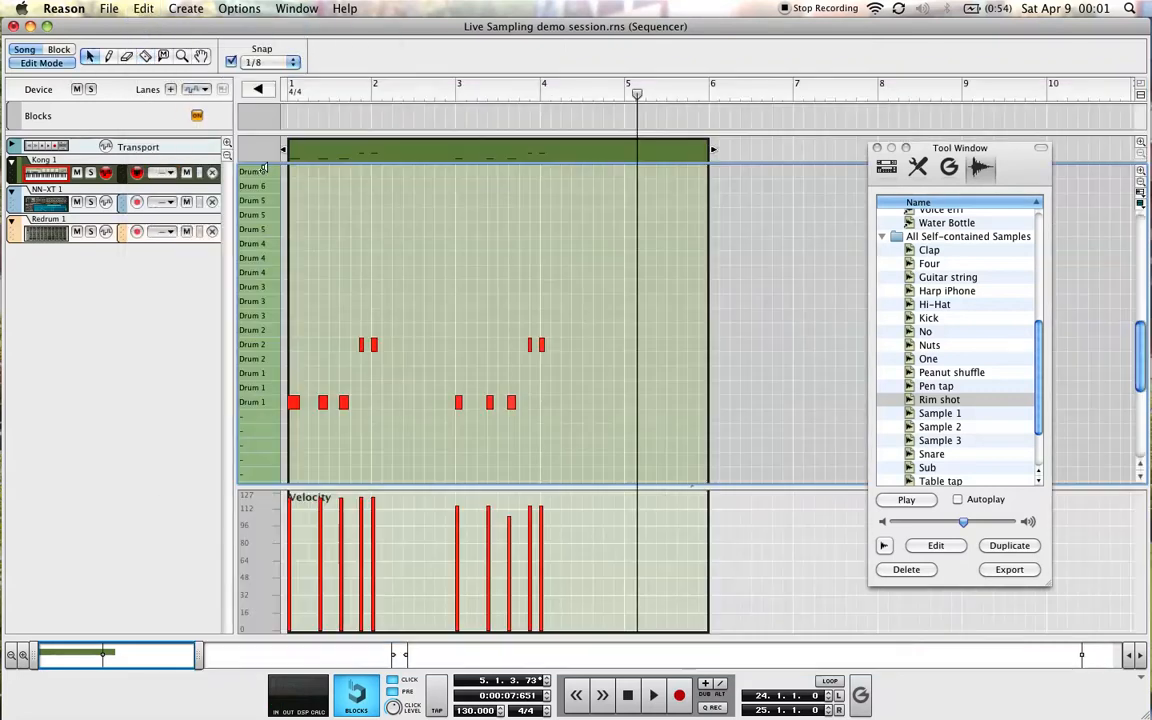
click(362, 347)
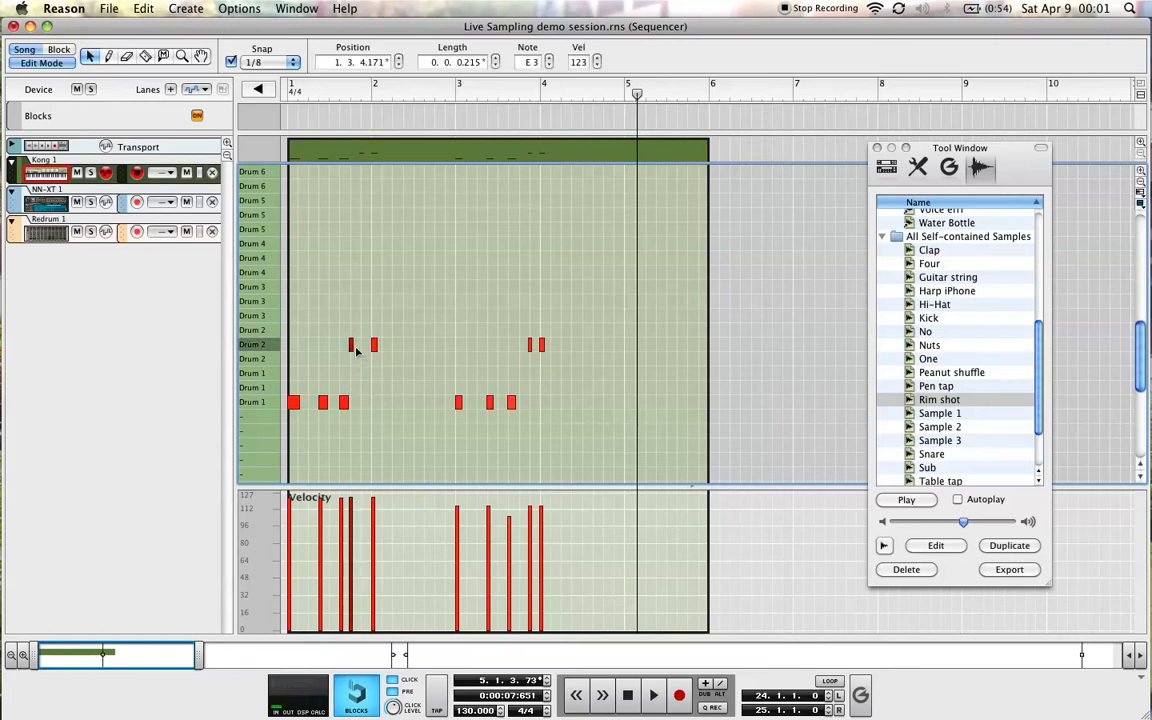
mouse_move(362, 350)
mouse_down()
mouse_move(351, 350)
mouse_move(363, 348)
mouse_up()
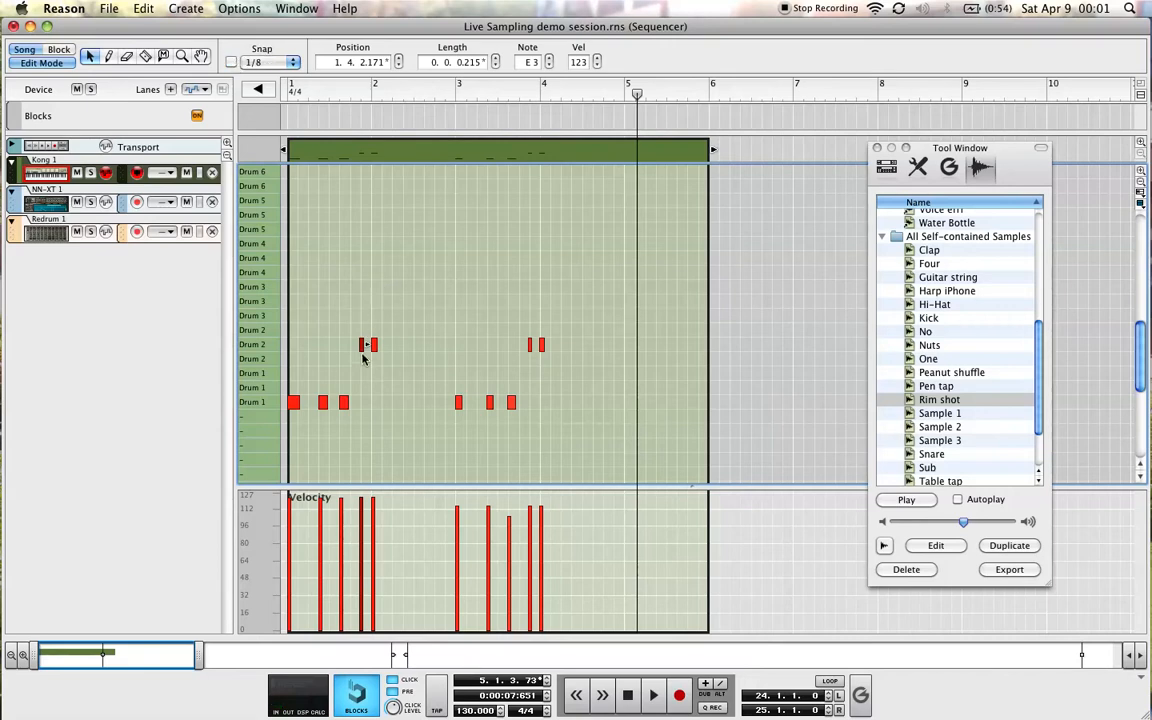
drag(361, 343, 372, 350)
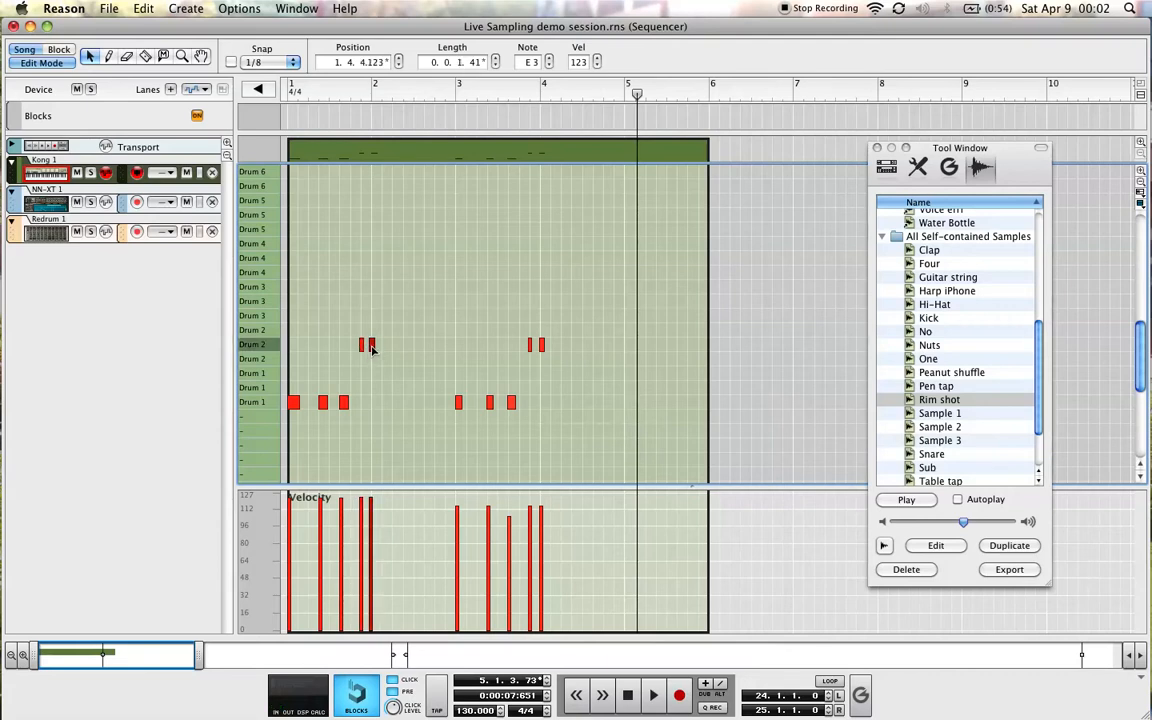
click(531, 349)
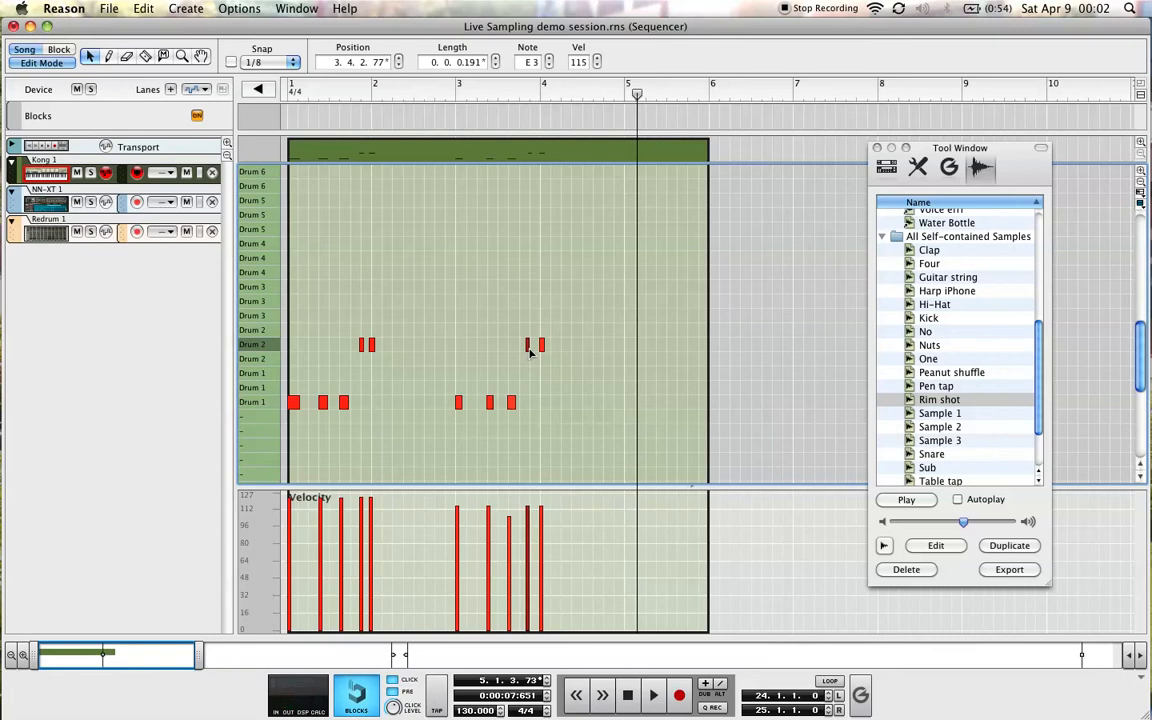
drag(541, 350, 537, 350)
Play the edited drum clip from bar 1, stop it and return to the start of the song.
click(580, 697)
click(580, 697)
click(606, 697)
click(624, 697)
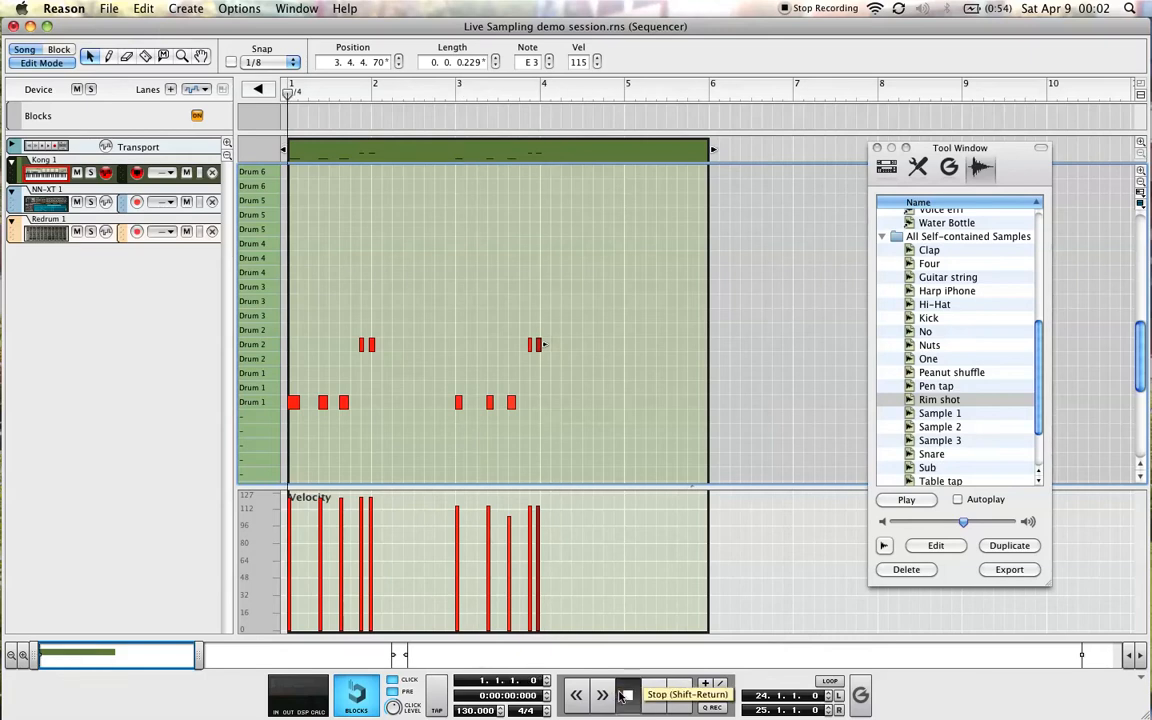
click(655, 697)
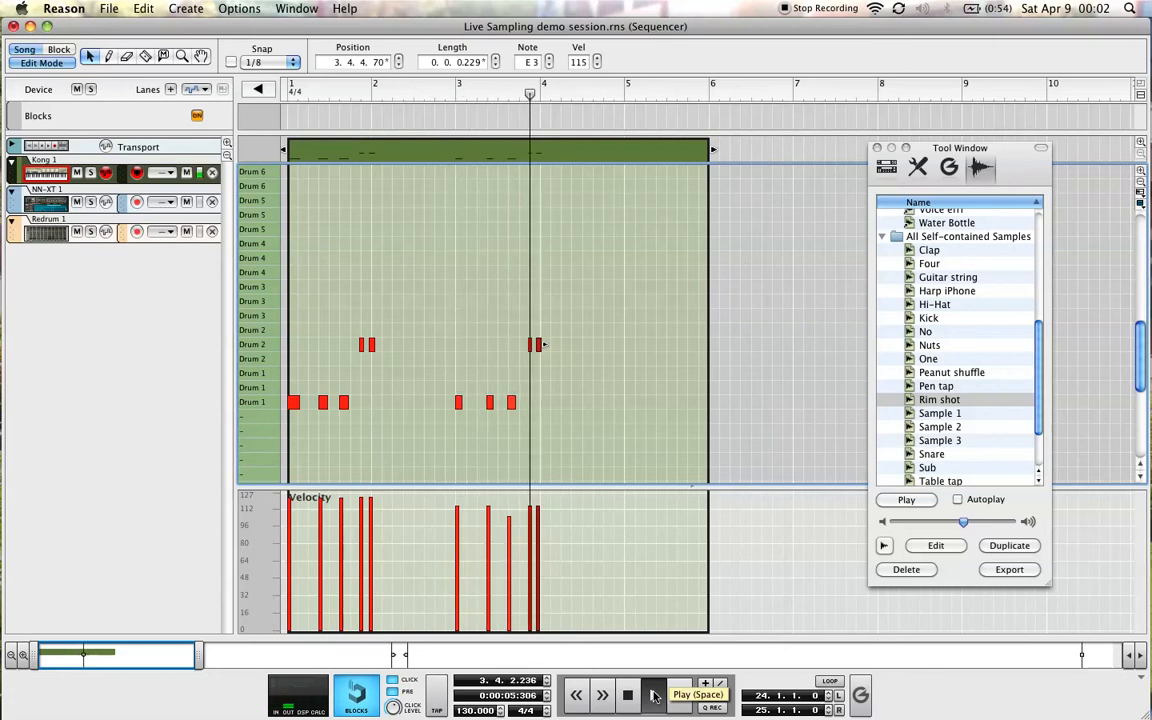
click(628, 695)
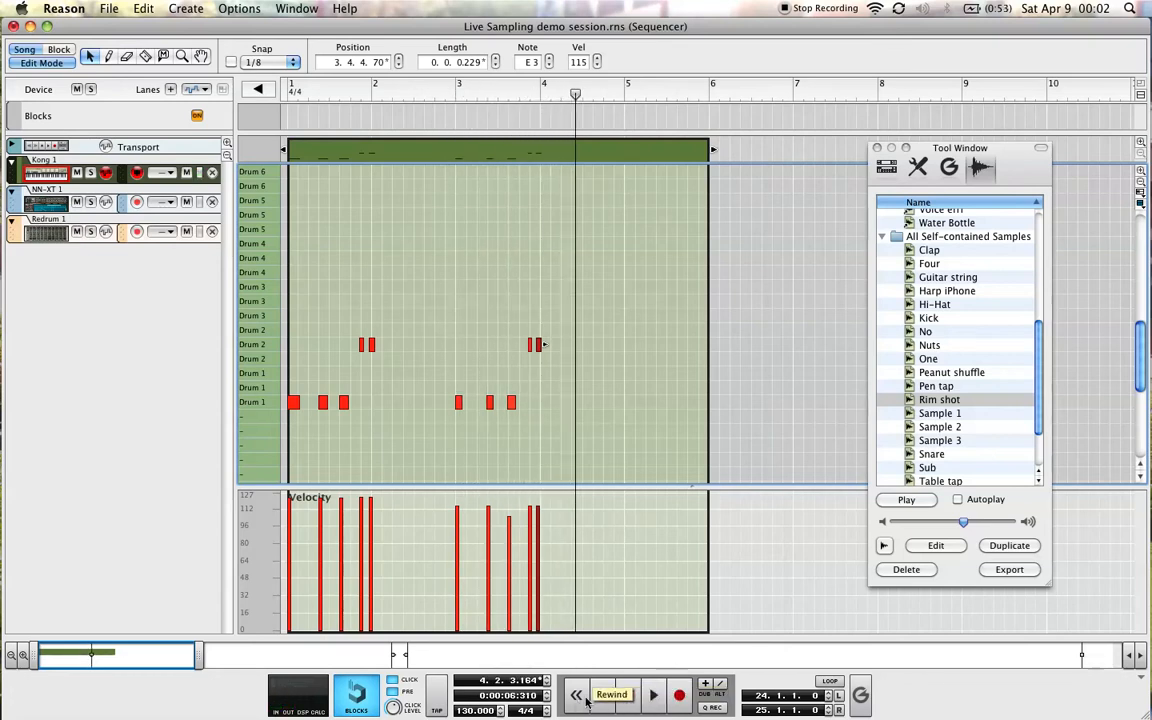
click(628, 695)
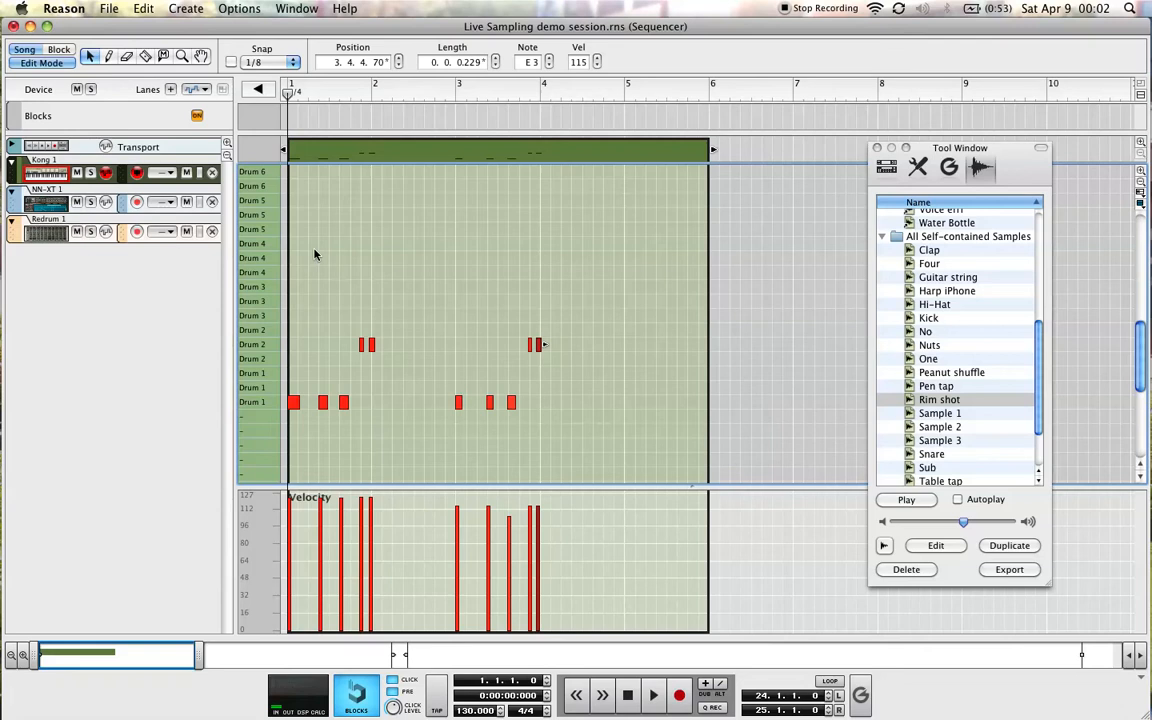
Return to the song arrangement and select the NN-XT 1 track for recording.
click(38, 63)
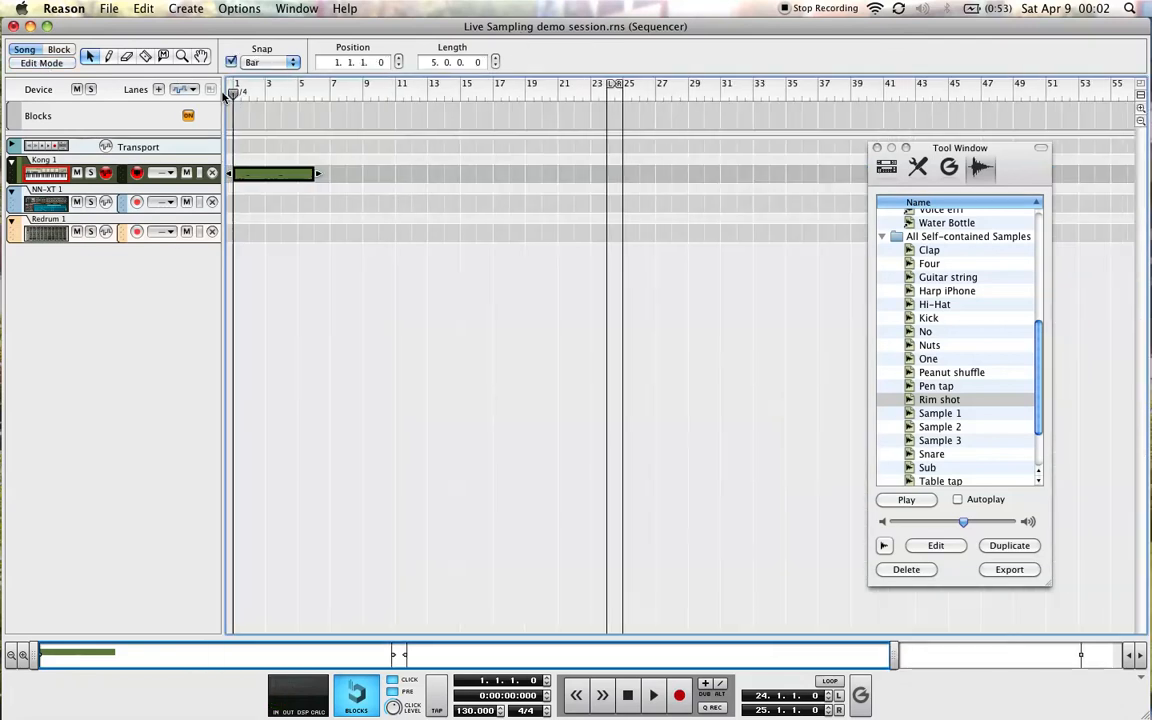
click(62, 190)
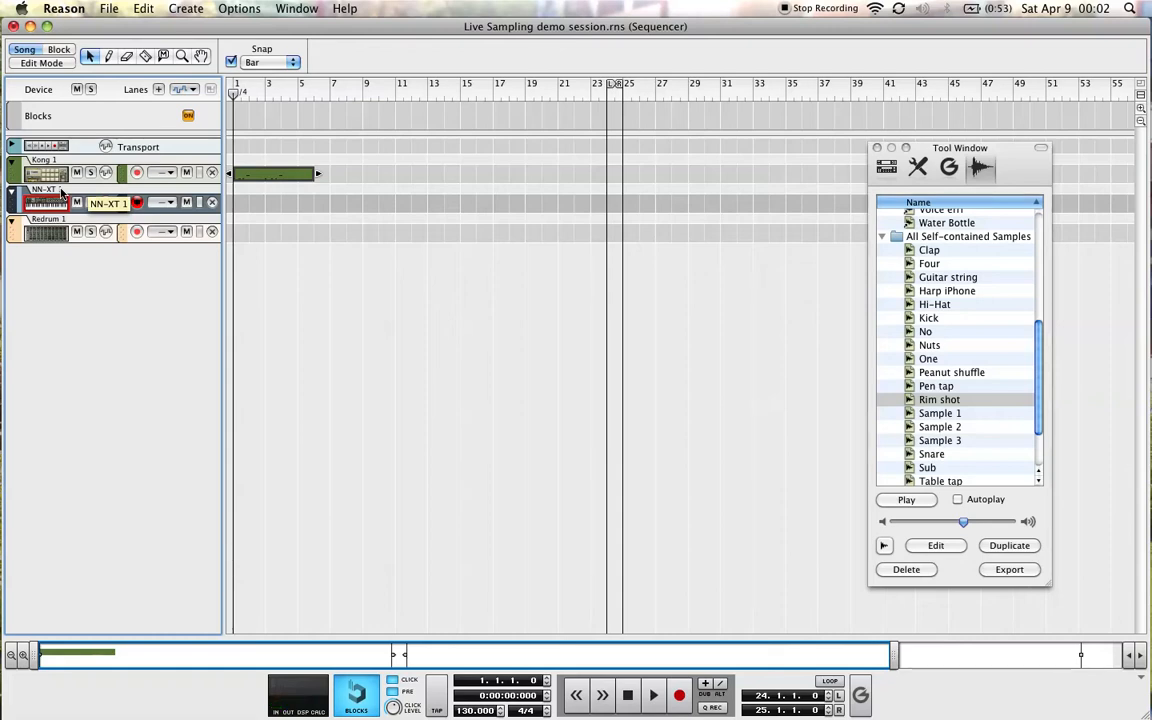
Copy the five-bar Kong 1 clip three times end to end so the drums run up to bar 21.
click(290, 186)
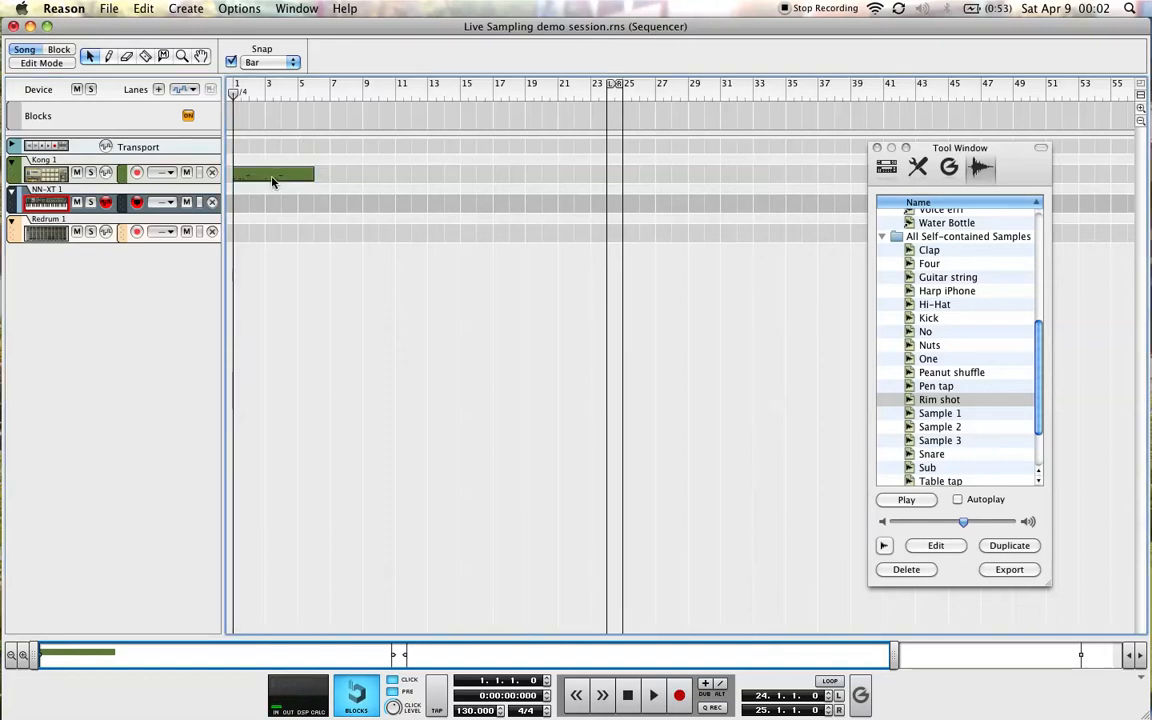
click(269, 179)
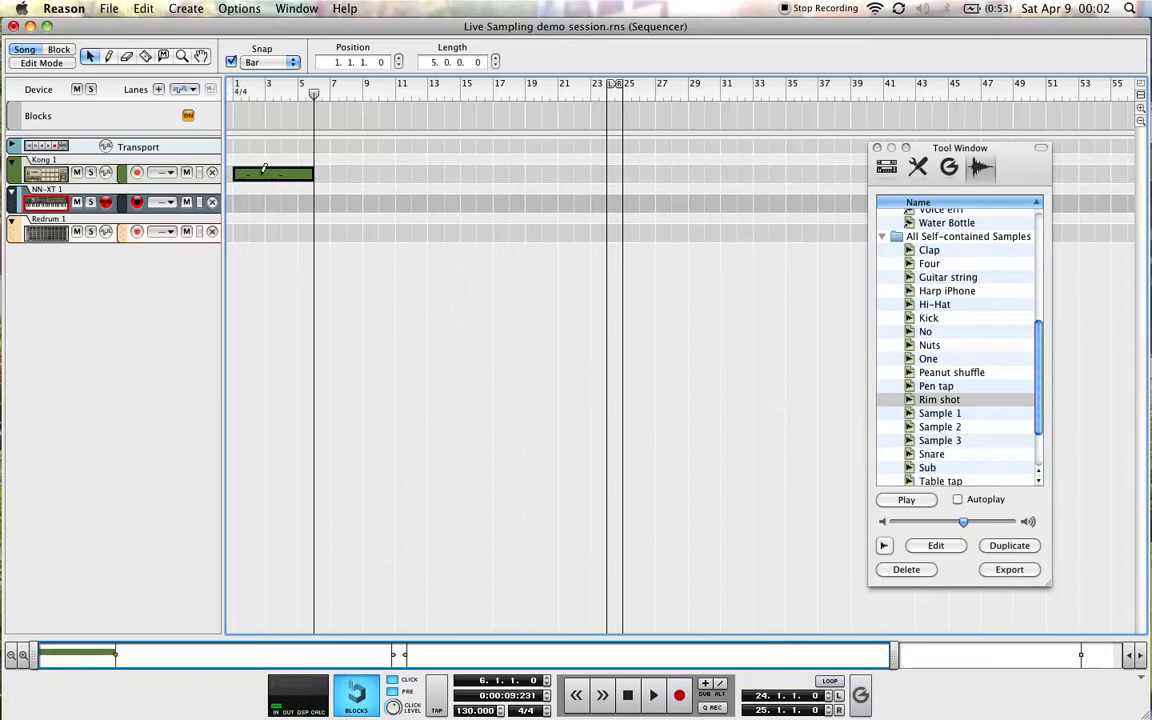
key(super+d)
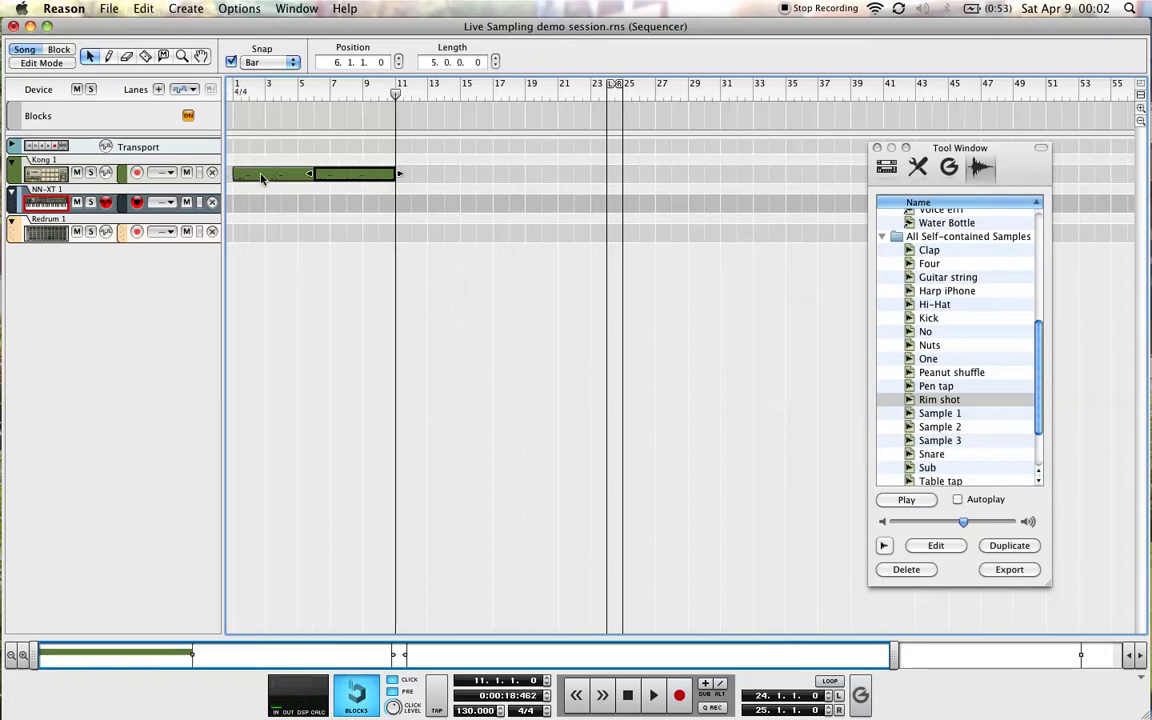
key(super+d)
key(super+d)
Record a clip about 9 bars long on the NN-XT 1 track from bar 1.
drag(557, 92, 231, 117)
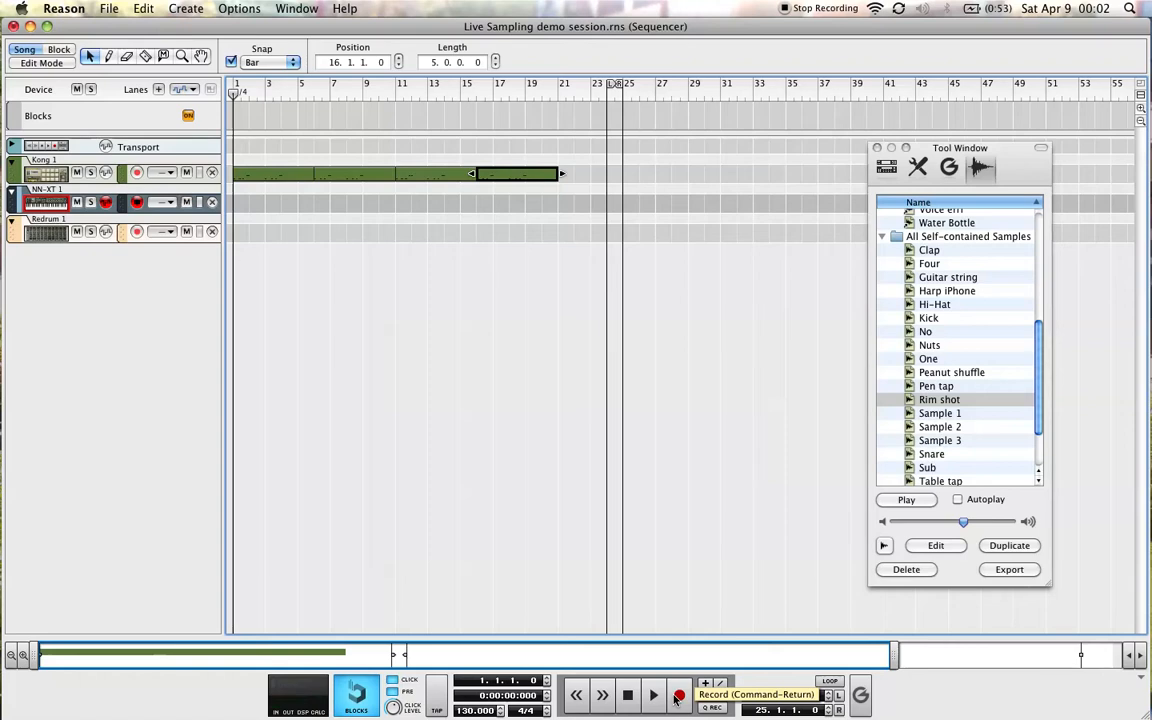
click(677, 697)
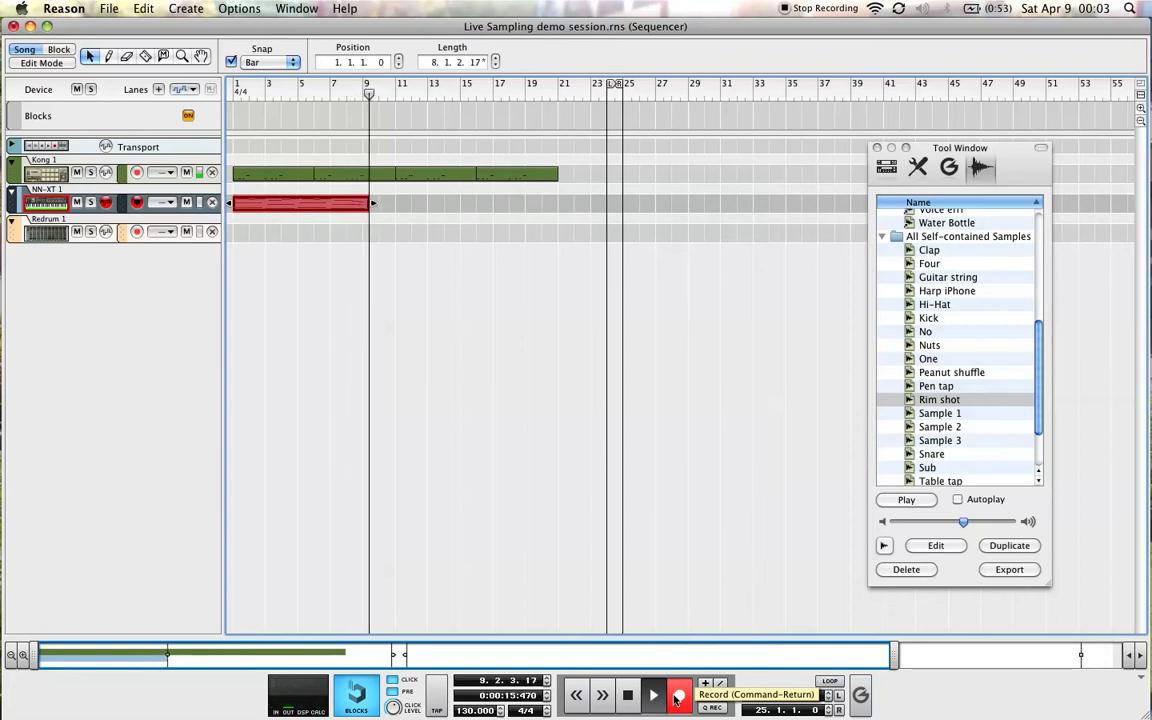
click(677, 697)
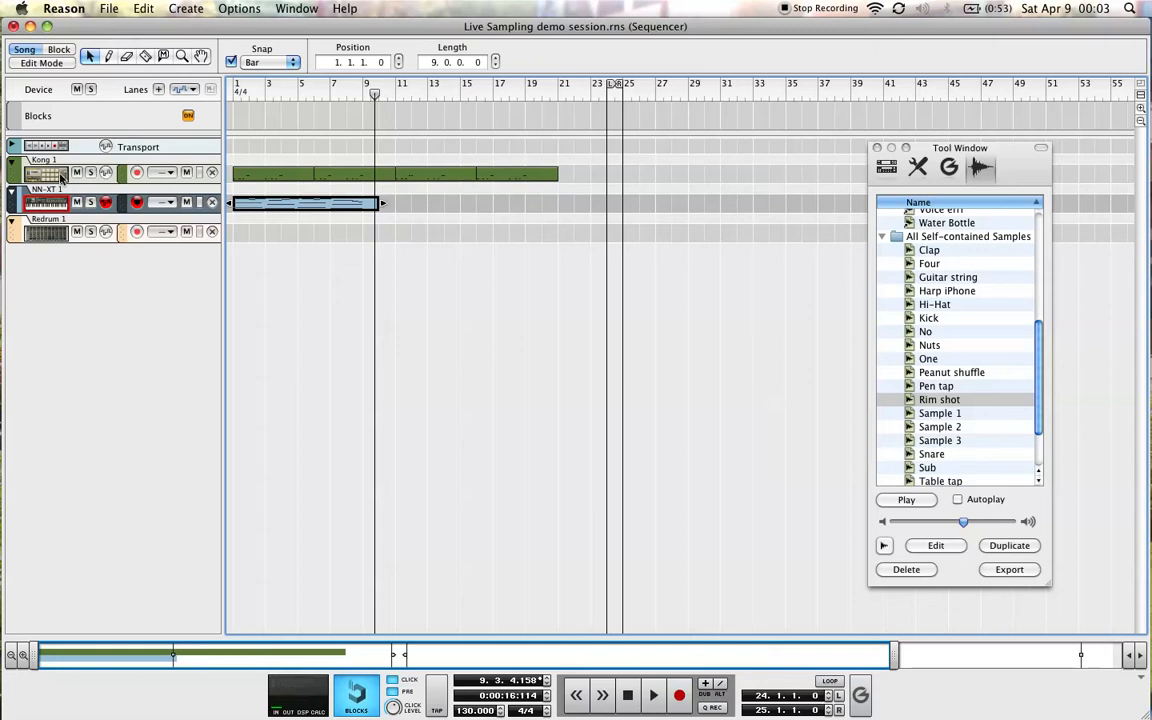
Select the Kong 1 track and, in the rack, lower its mixer channel level to 42 and Kong's Master Level to 96.
click(52, 161)
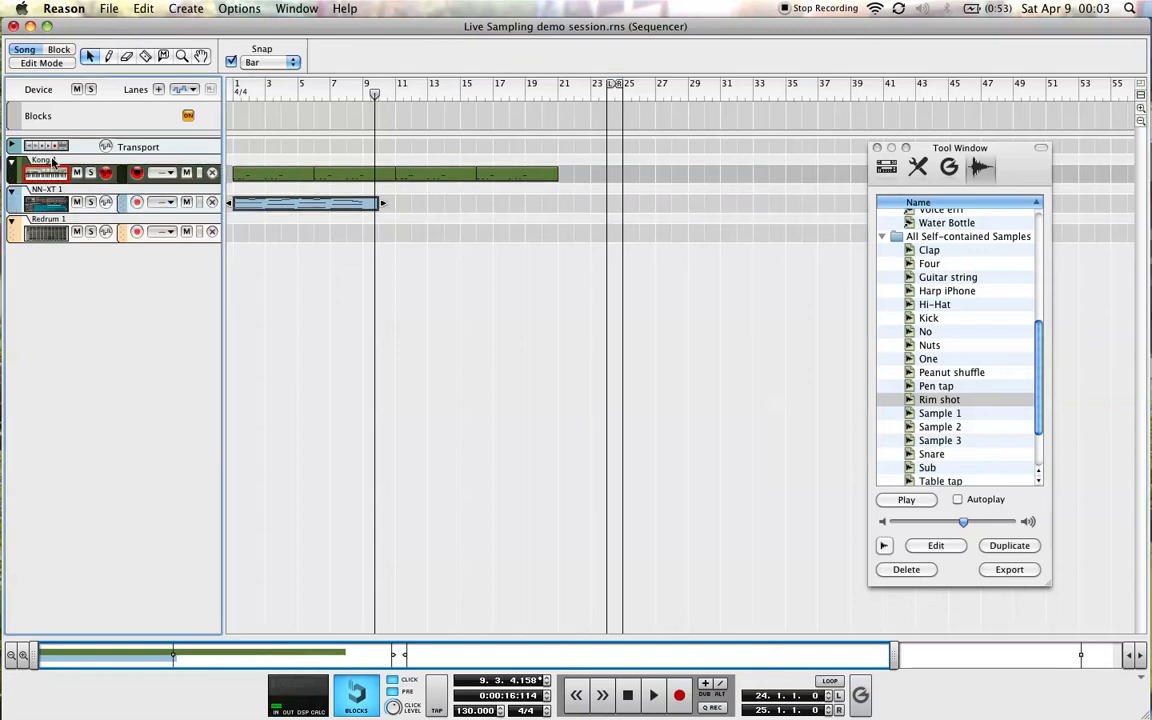
drag(295, 32, 302, 97)
click(323, 42)
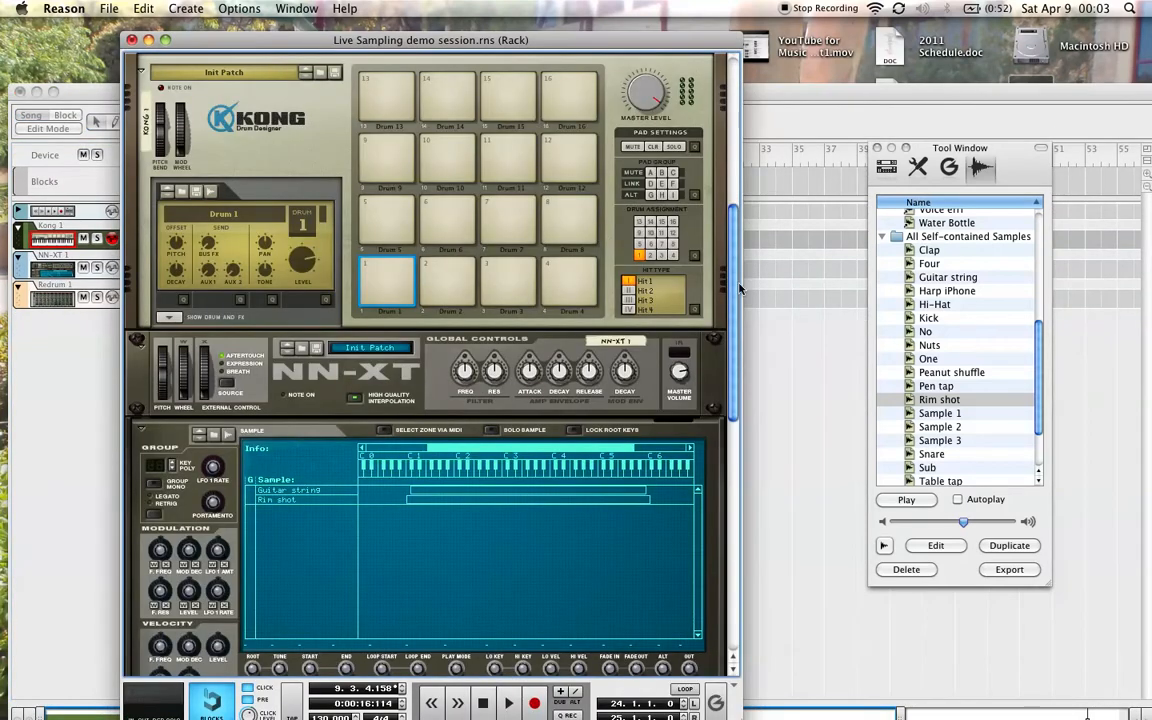
scroll(530, 222, up, 8)
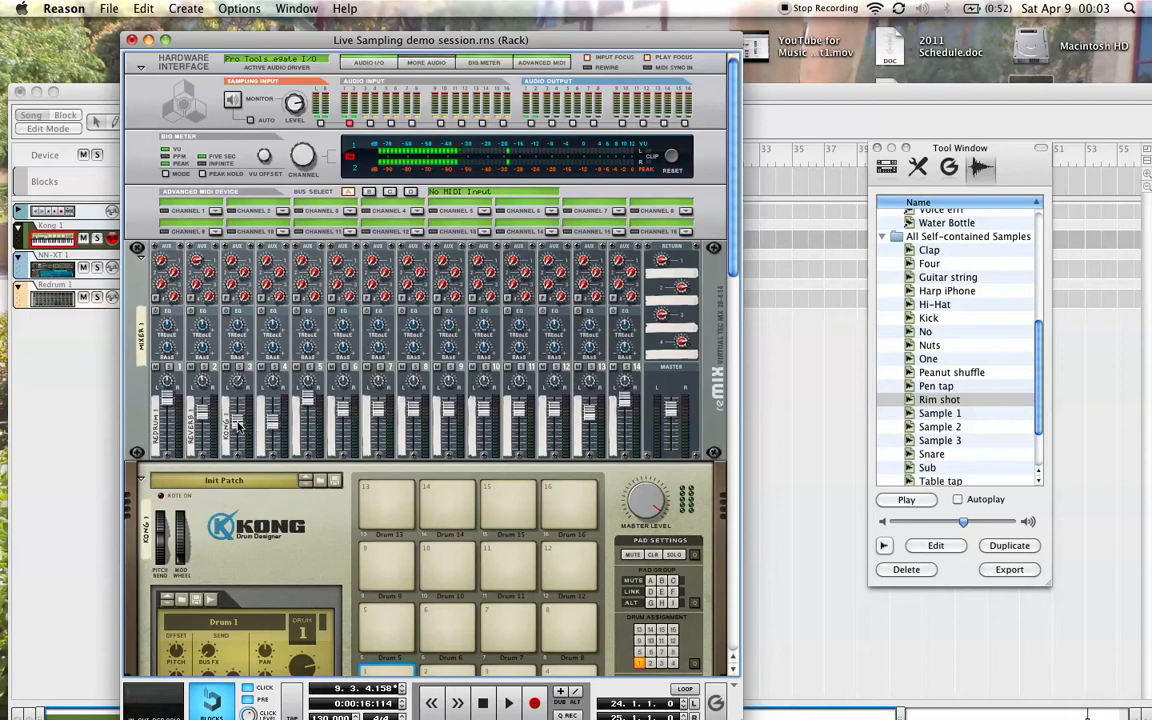
click(238, 425)
drag(237, 432, 240, 434)
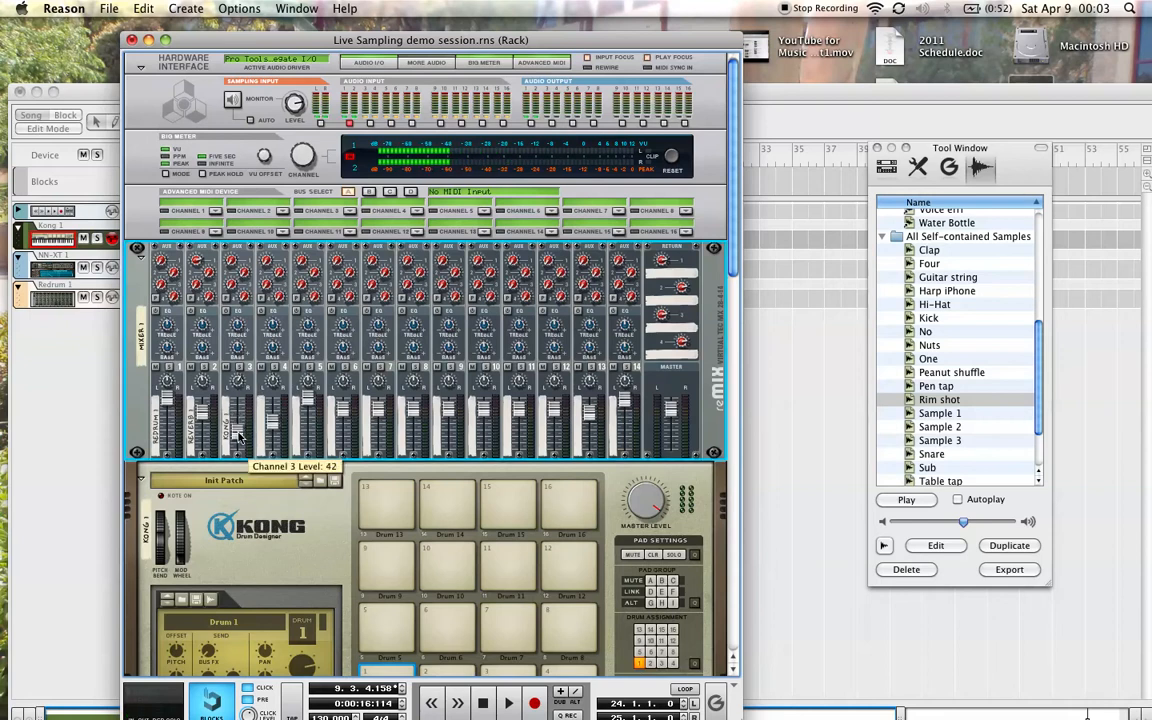
click(643, 512)
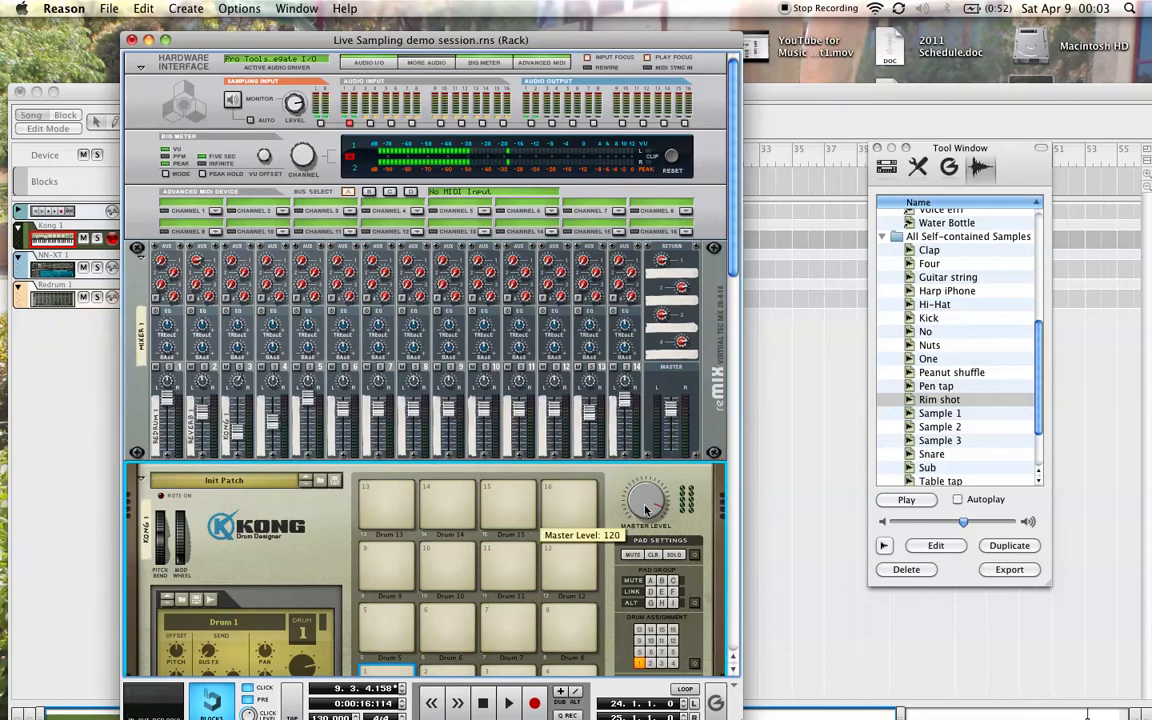
drag(642, 516, 643, 517)
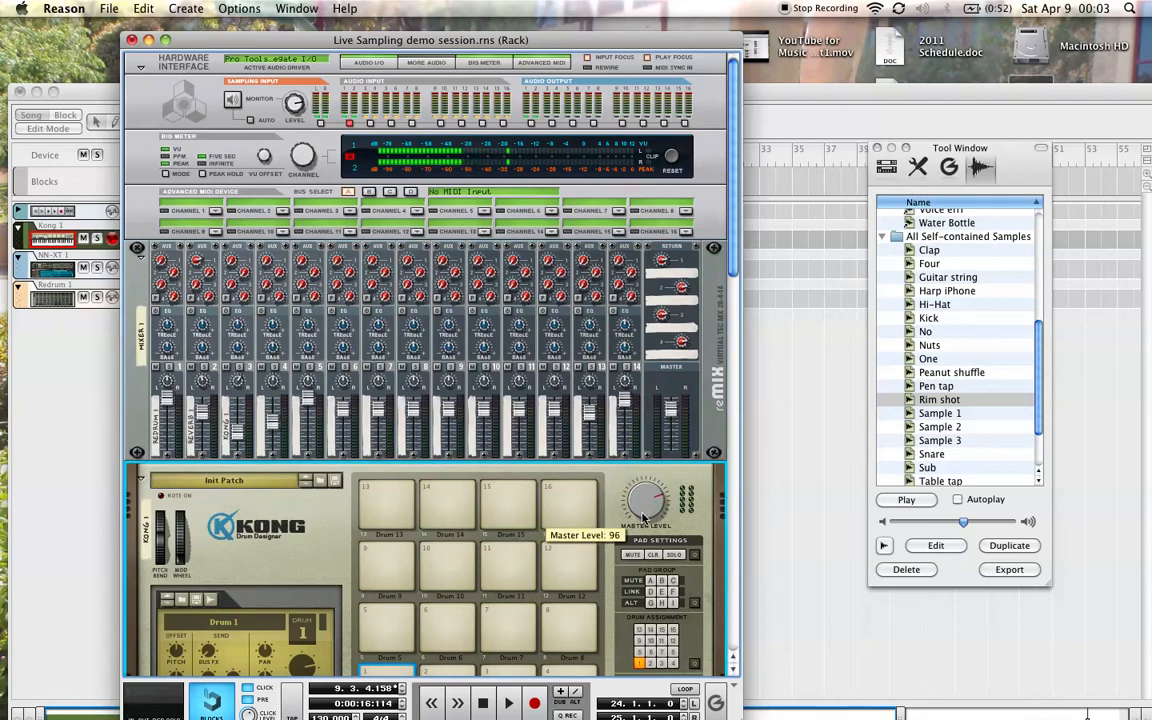
Play the Kong 1 and NN-XT 1 clips from bar 1 in the sequencer with the metronome click off, and return to the start.
click(780, 378)
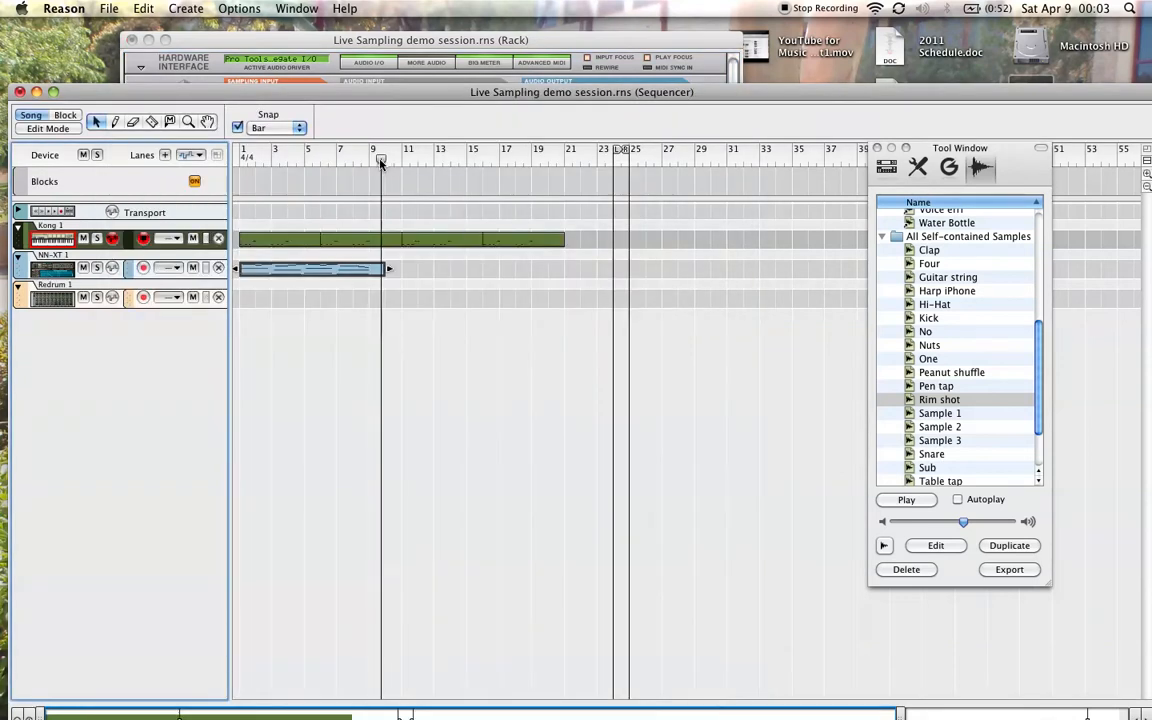
drag(381, 160, 225, 167)
key(space)
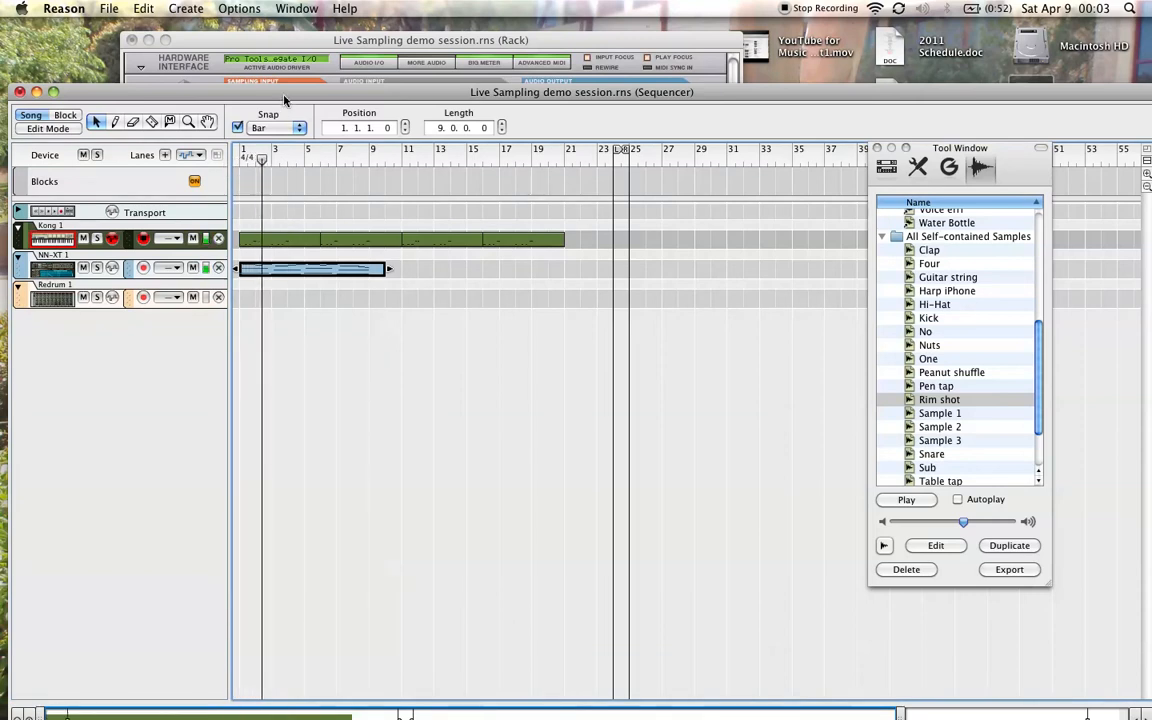
drag(284, 98, 275, 34)
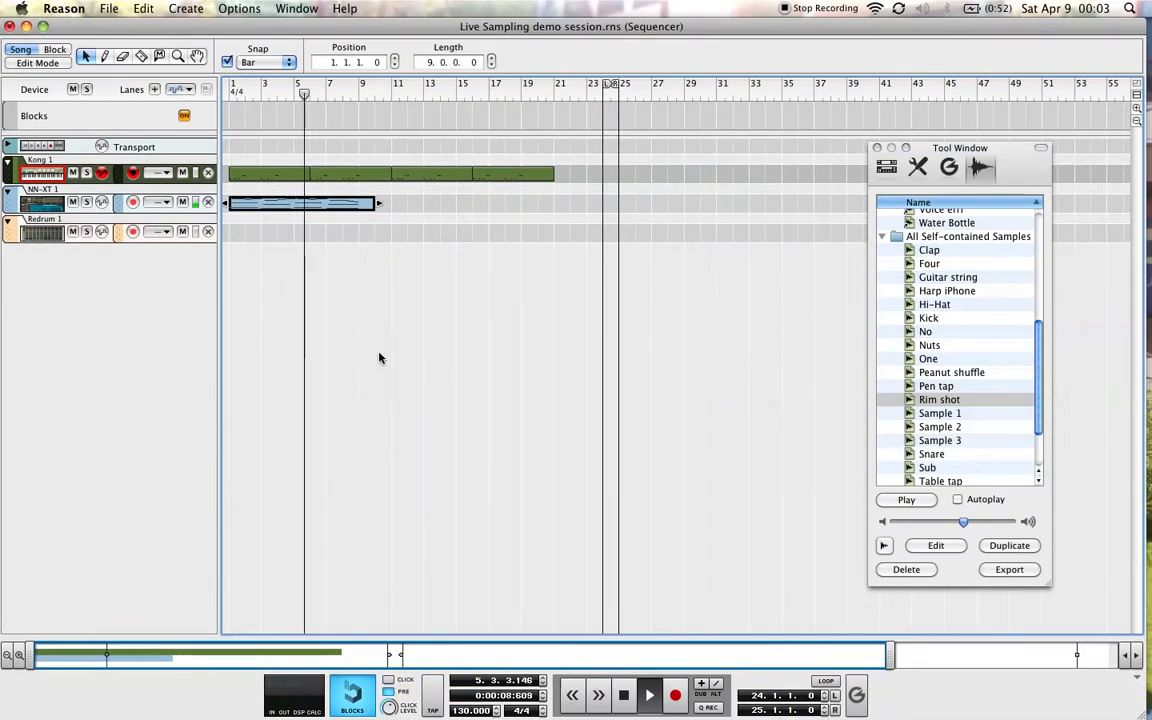
key(space)
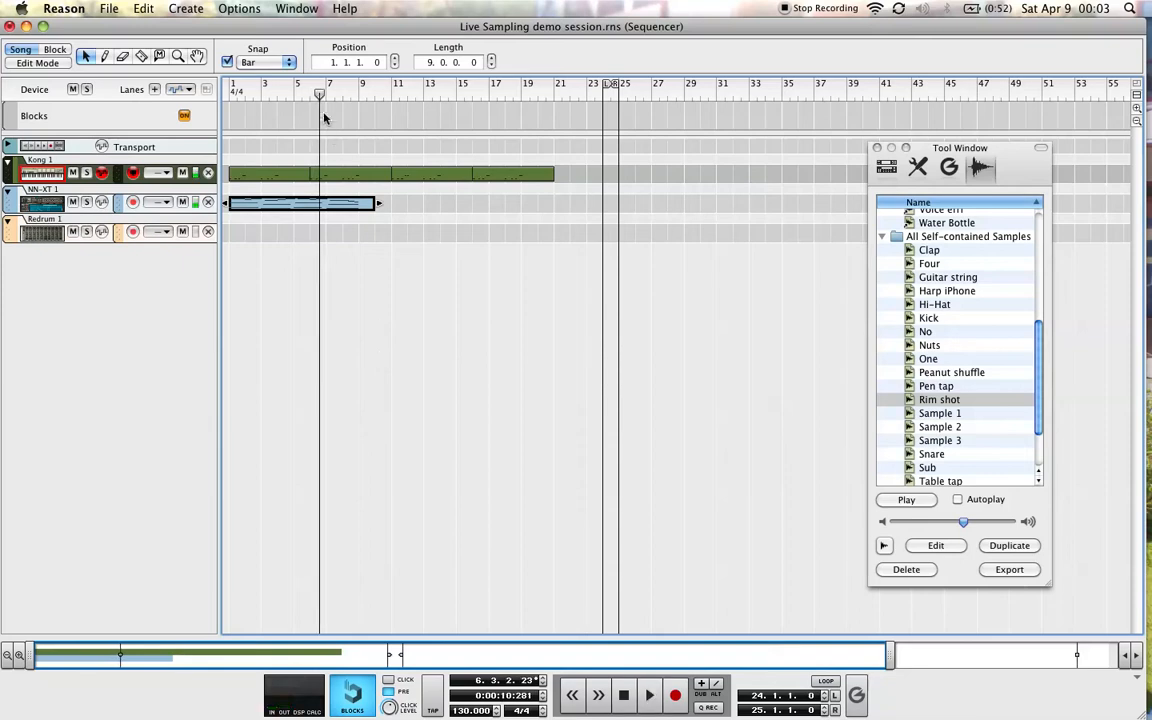
key(KP_0)
Select the nine-bar clip on the NN-XT 1 track.
click(326, 239)
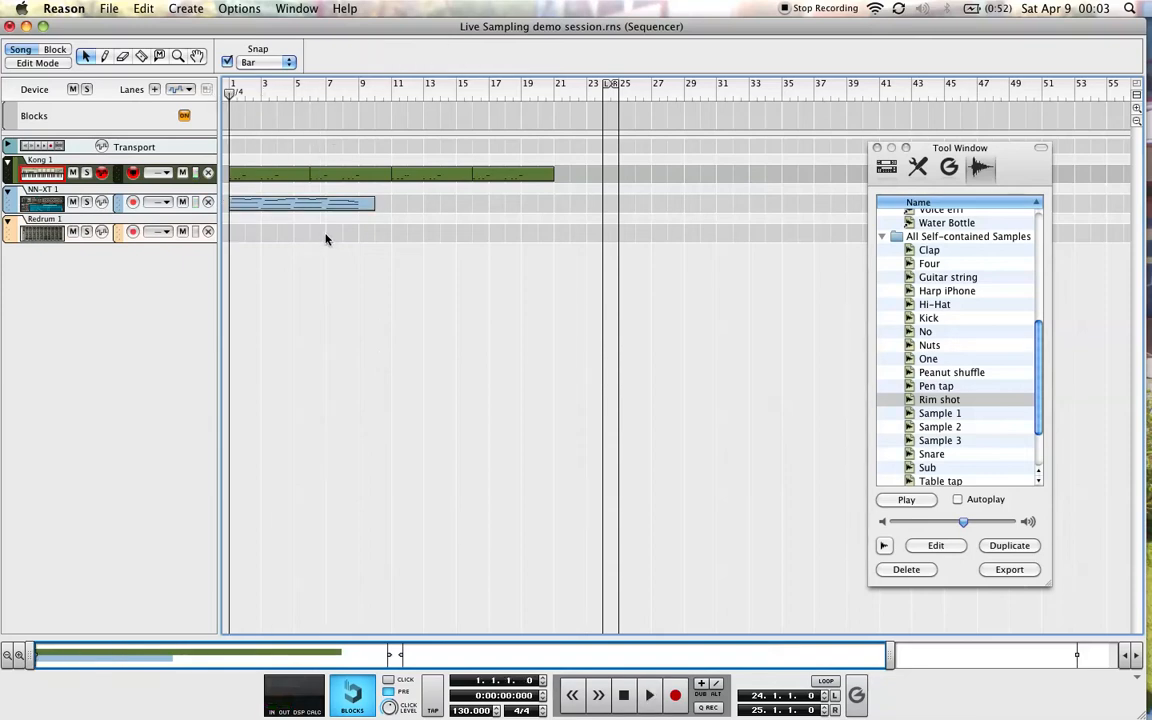
click(306, 209)
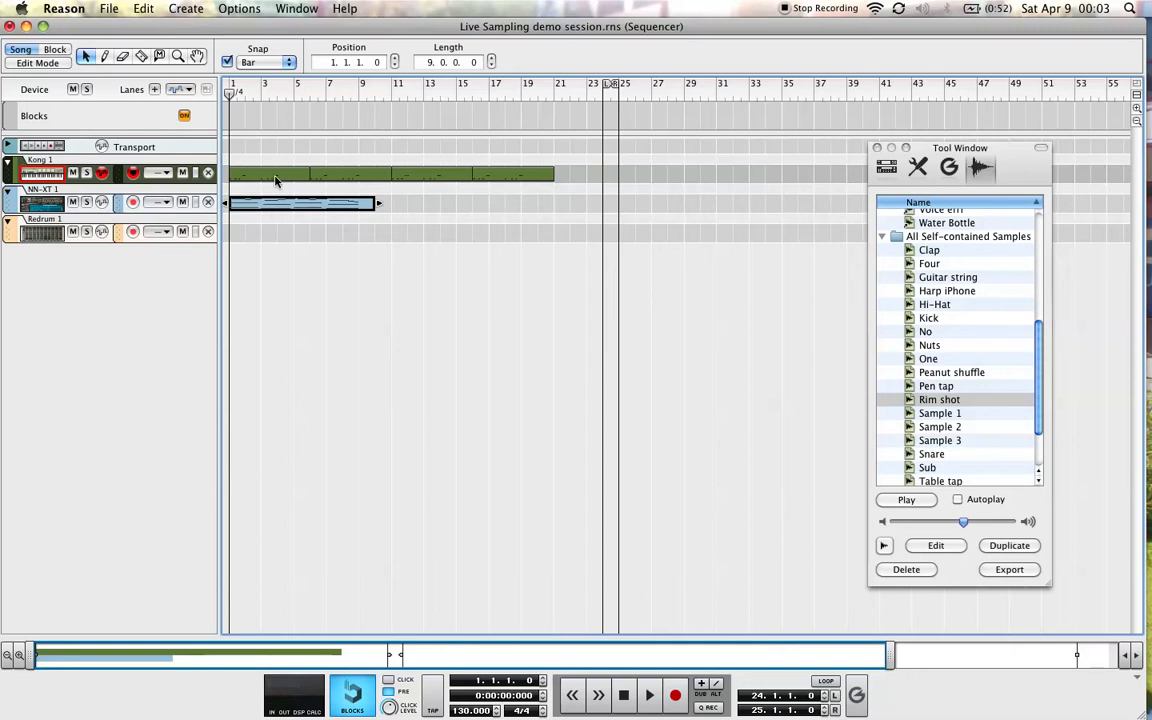
Set the sequencer snap to 1/8, quantize the notes of the nine-bar NN-XT 1 clip, and inspect them in the note editor.
click(145, 9)
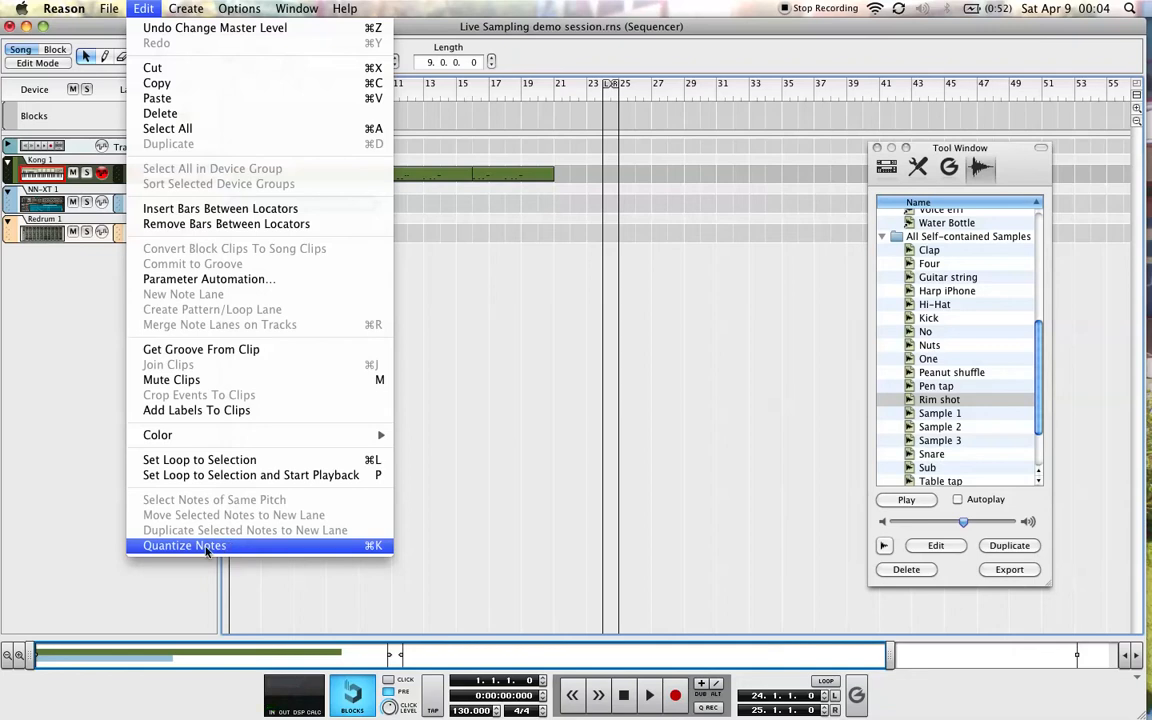
click(92, 426)
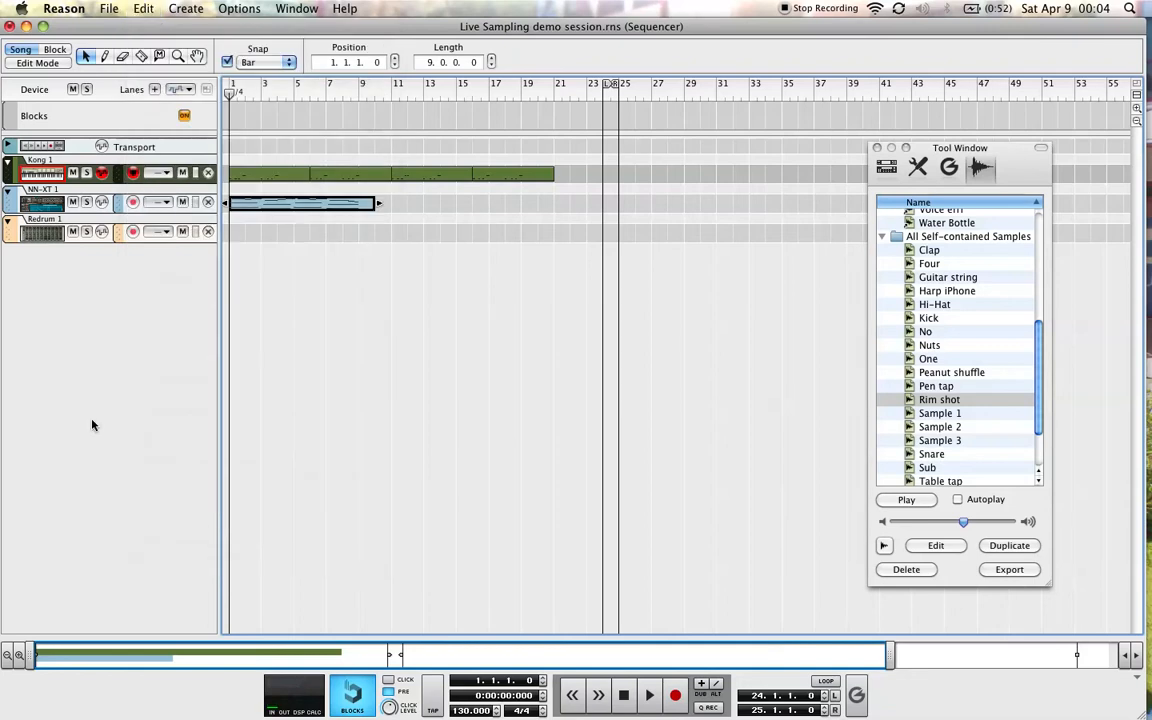
click(251, 63)
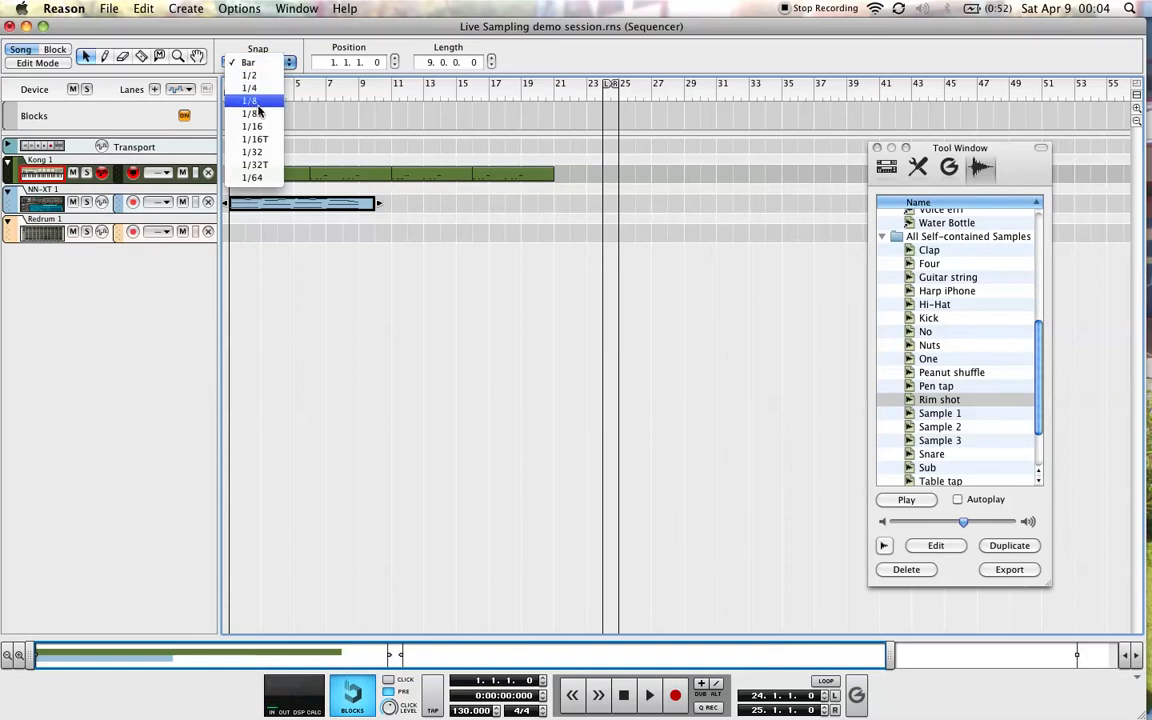
click(257, 104)
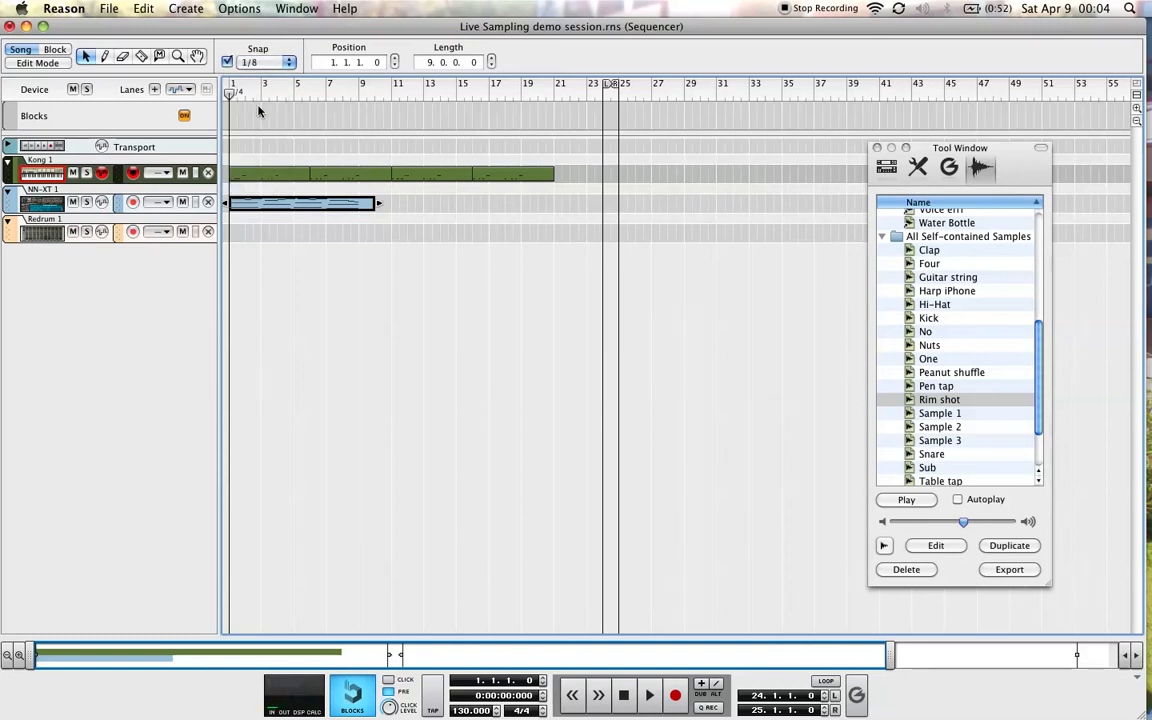
click(146, 8)
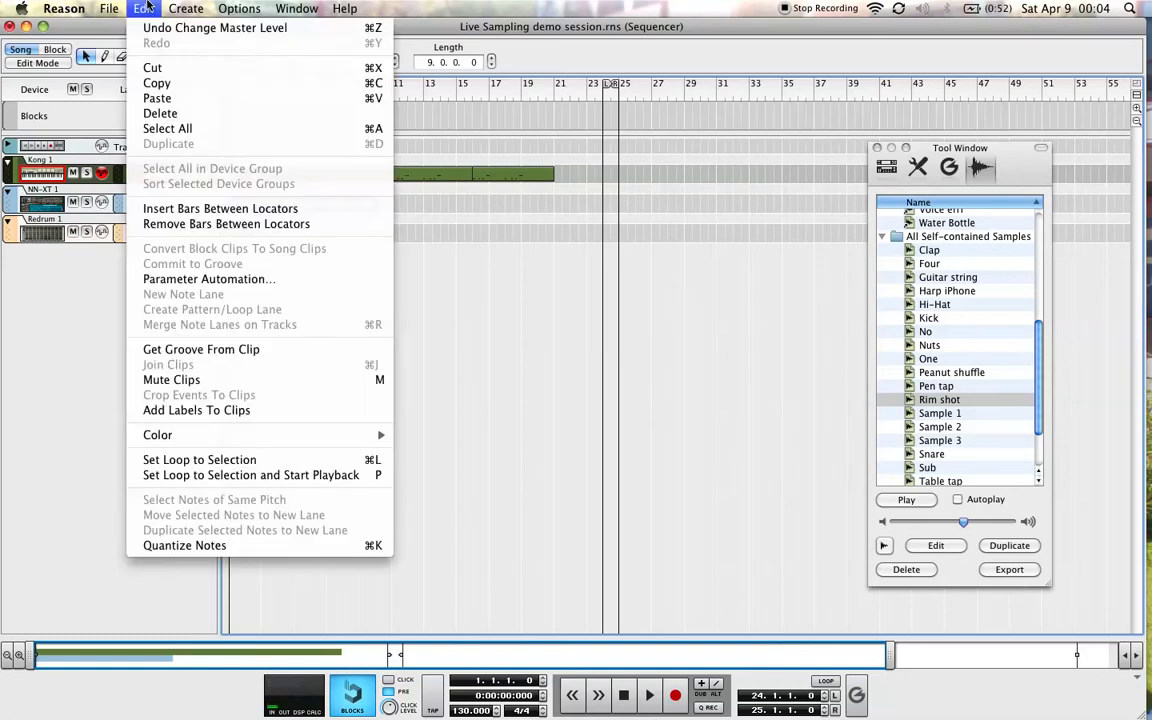
click(224, 546)
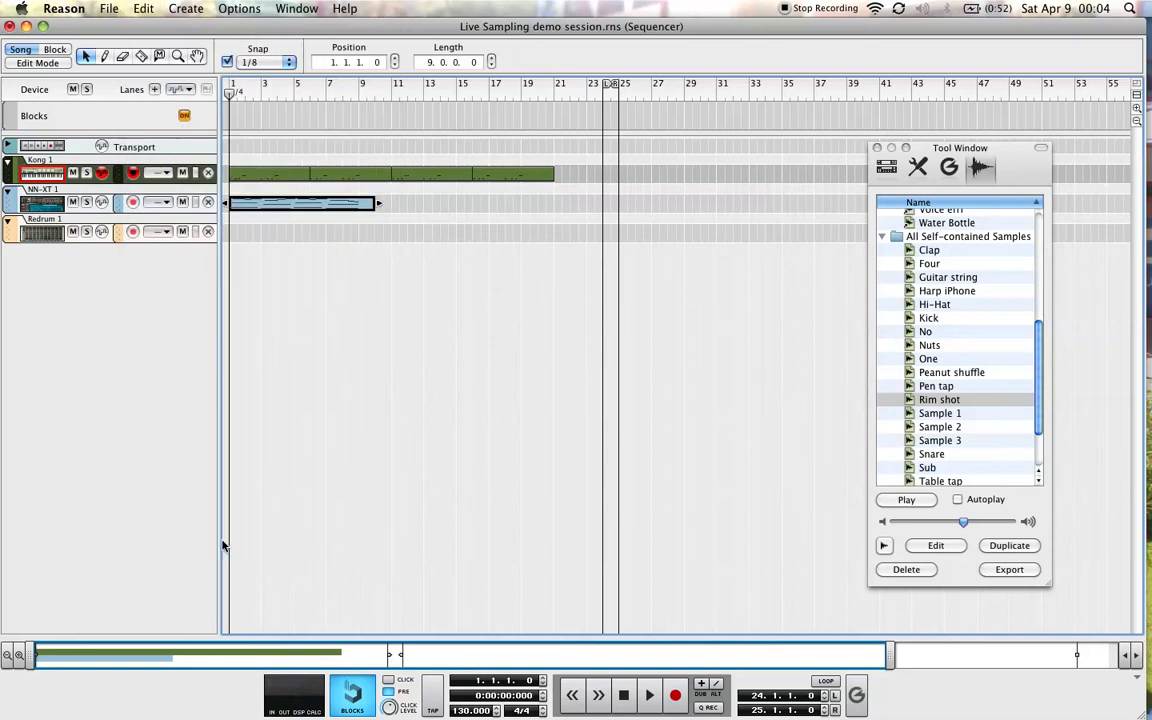
double_click(294, 206)
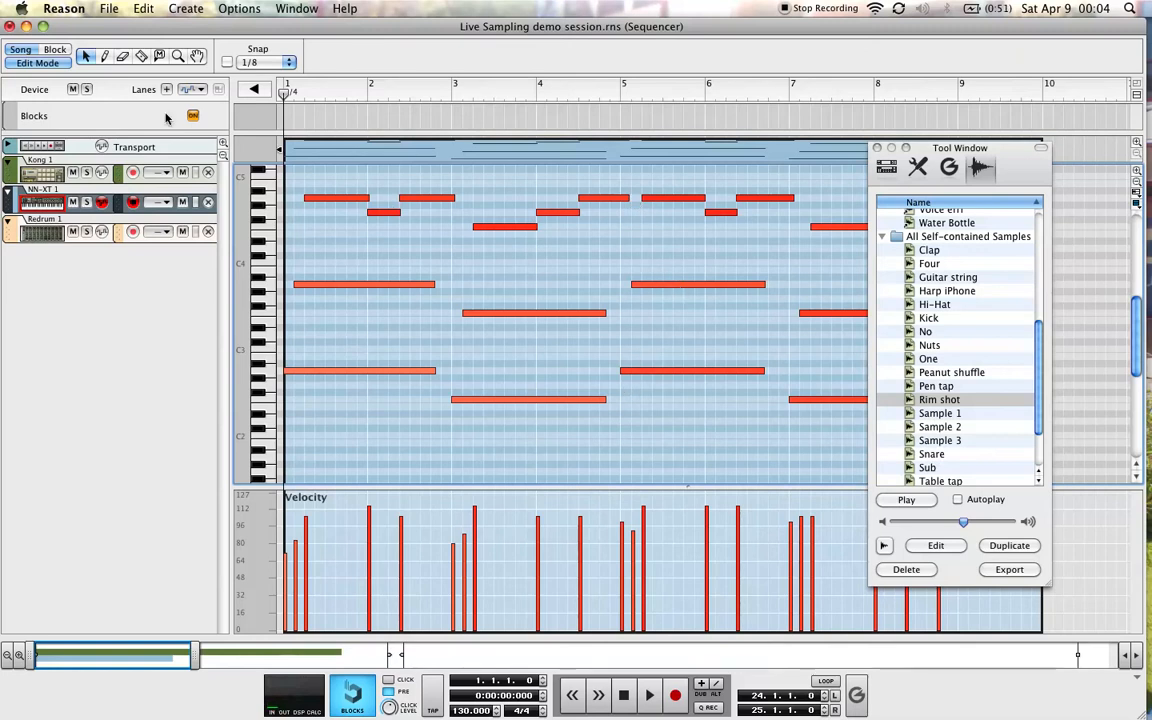
click(42, 62)
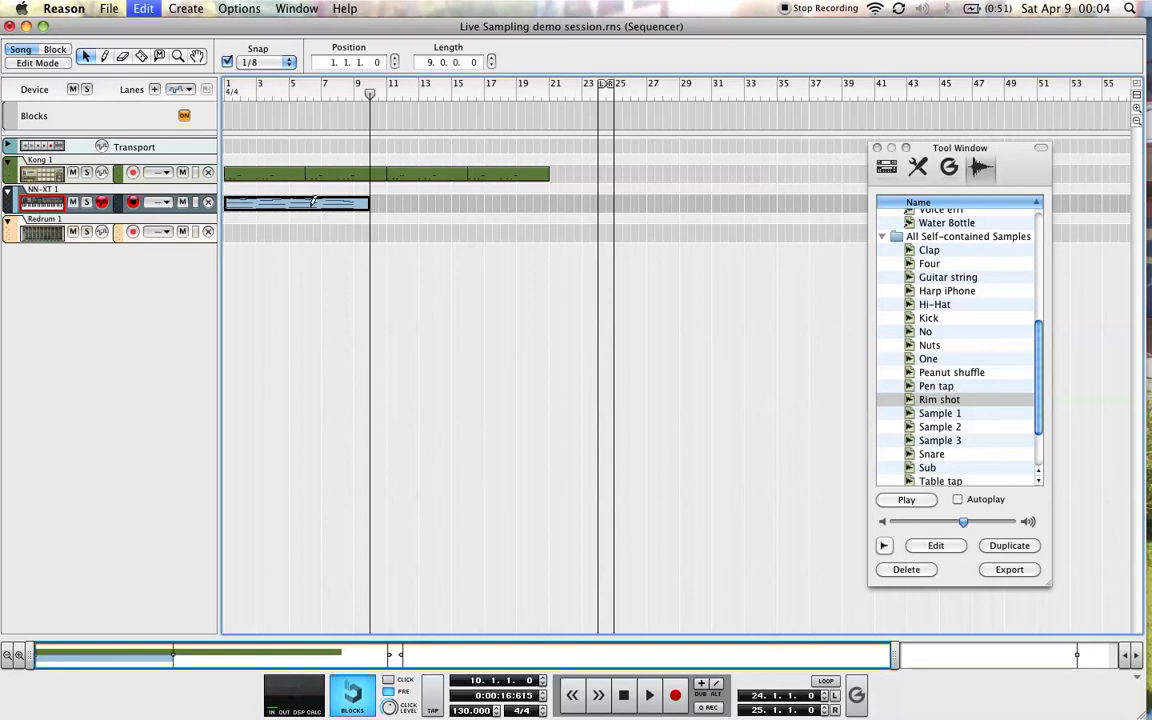
Duplicate the NN-XT 1 clip directly after the original at bar 10, play the song from bar 1, and return to the start.
key(super+d)
drag(514, 96, 208, 125)
key(space)
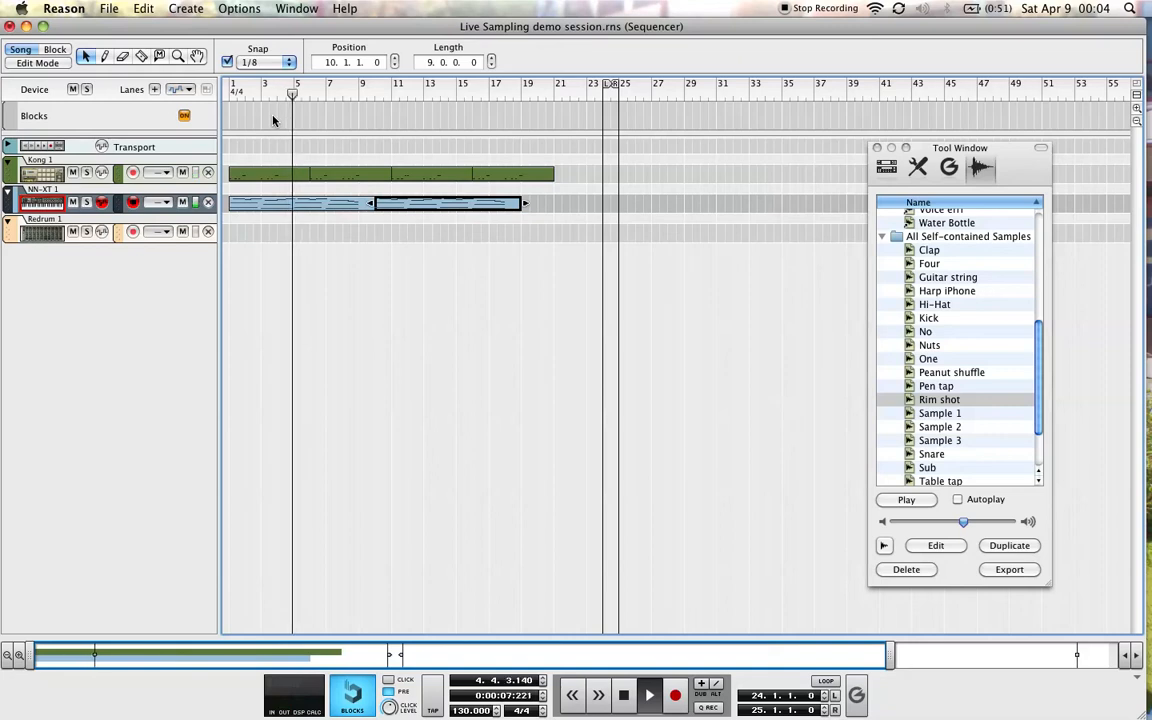
drag(297, 95, 228, 98)
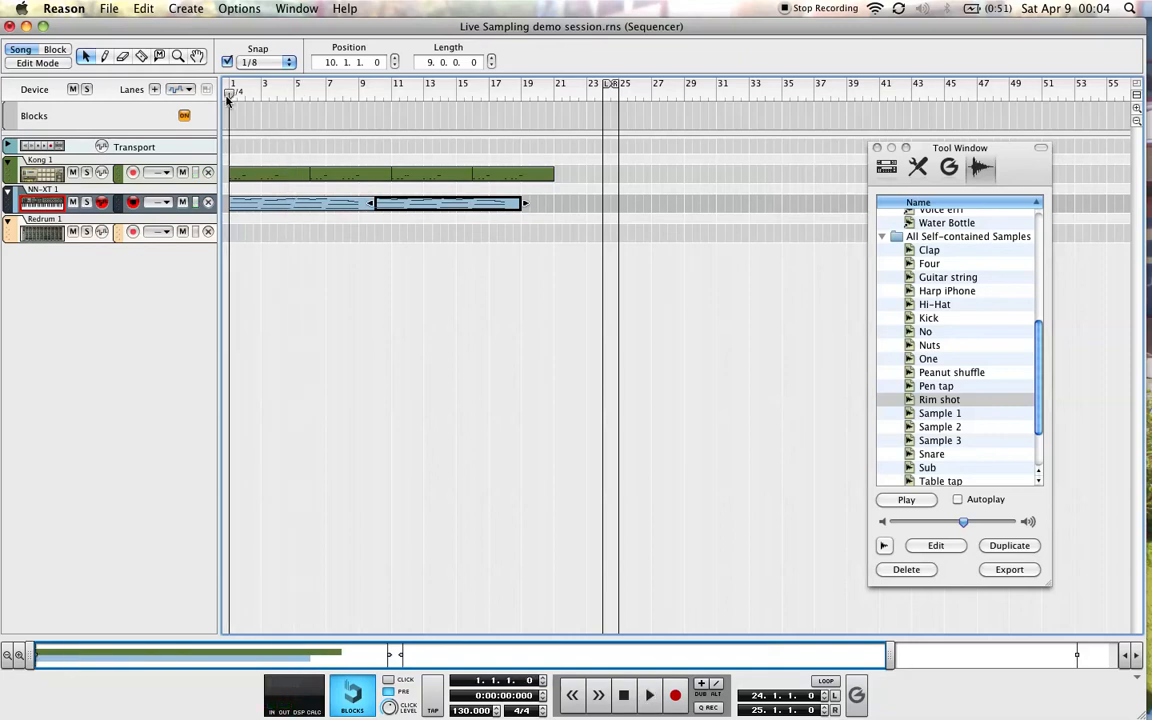
In the rack, lower the Redrum channel's level on the mixer to 72.
mouse_move(298, 26)
mouse_down()
mouse_move(311, 91)
mouse_move(308, 40)
mouse_up()
drag(731, 368, 700, 252)
scroll(685, 345, down, 10)
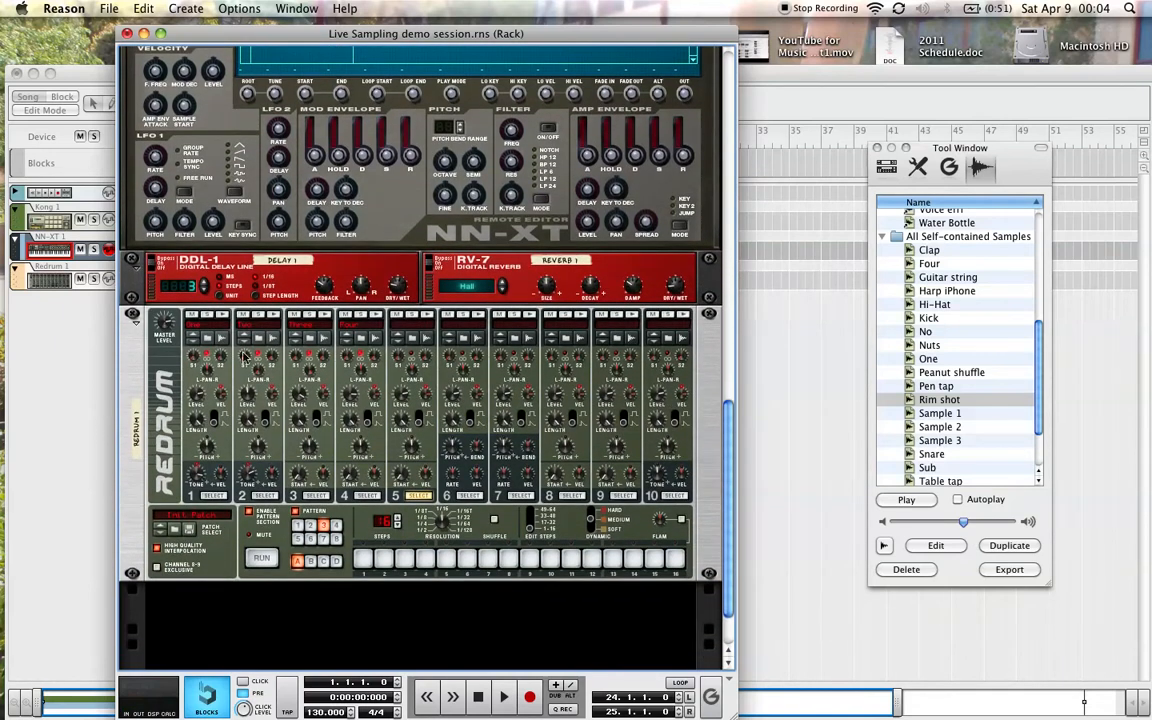
click(268, 319)
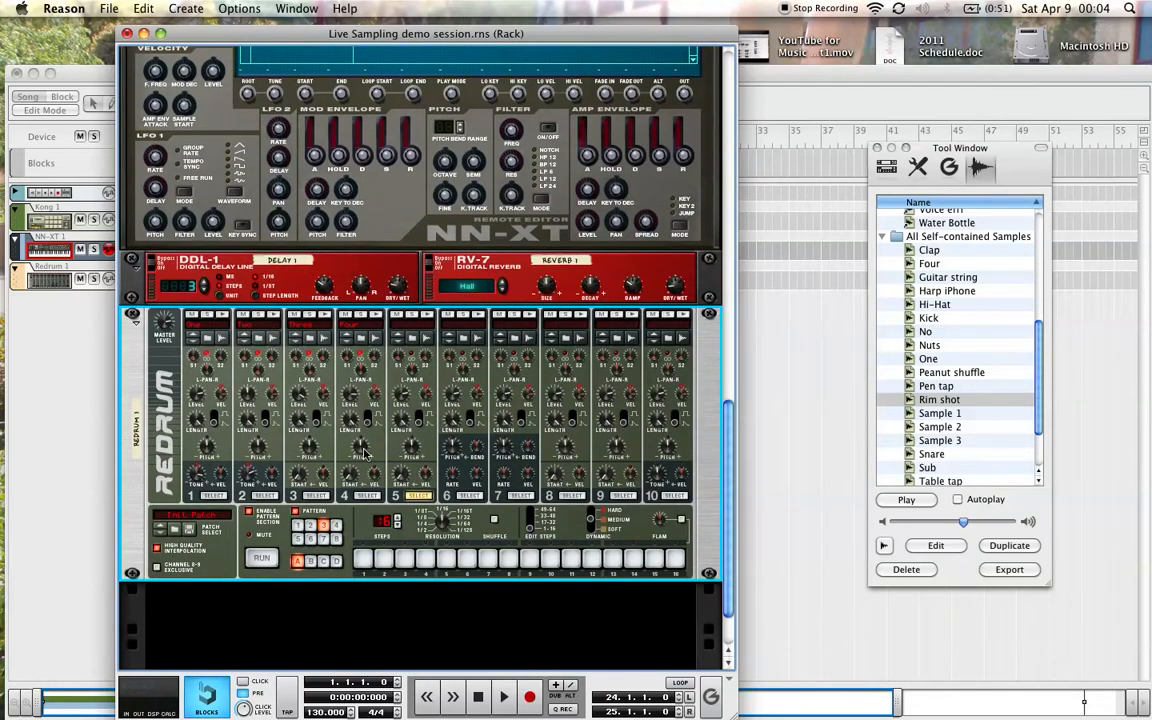
scroll(246, 340, up, 20)
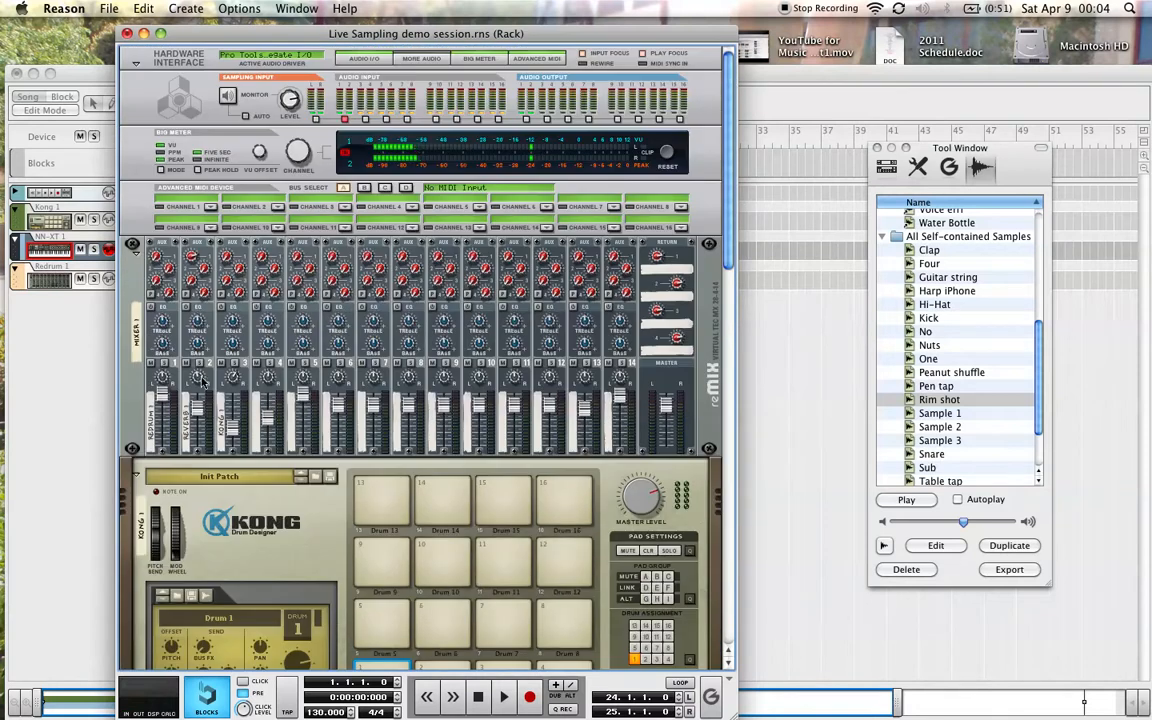
drag(166, 401, 167, 423)
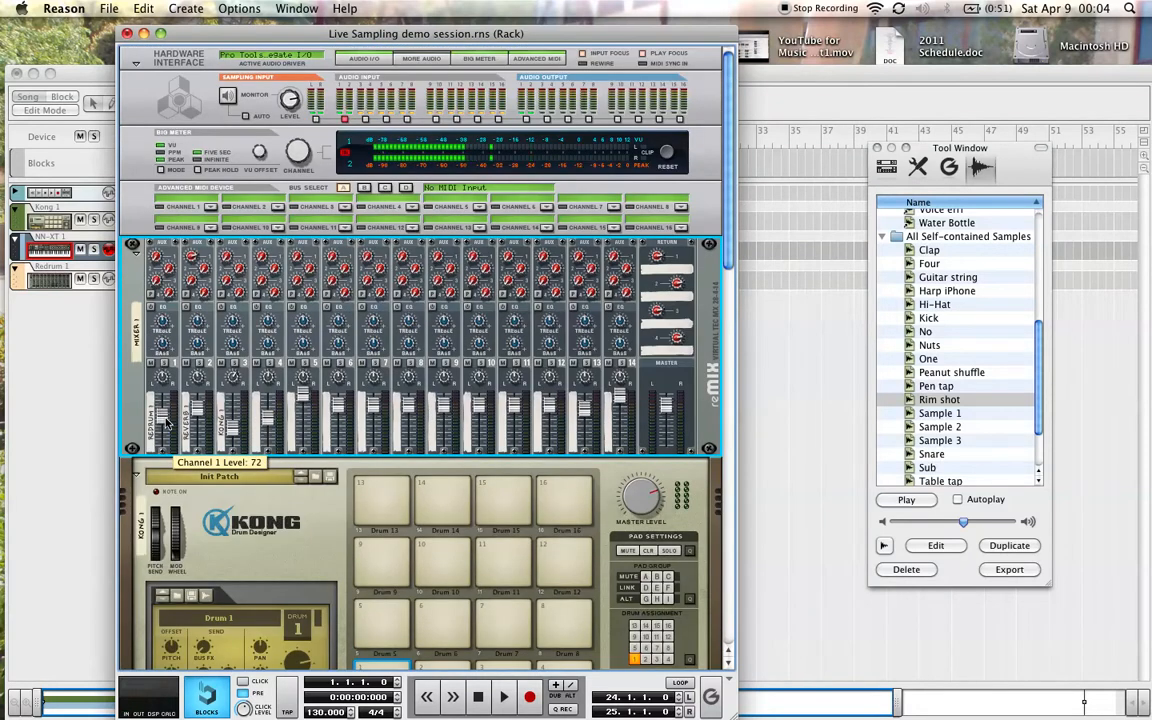
Play the song with the Redrum pattern running, activate step 1 for drum channel 1, and return to the start.
scroll(653, 242, down, 15)
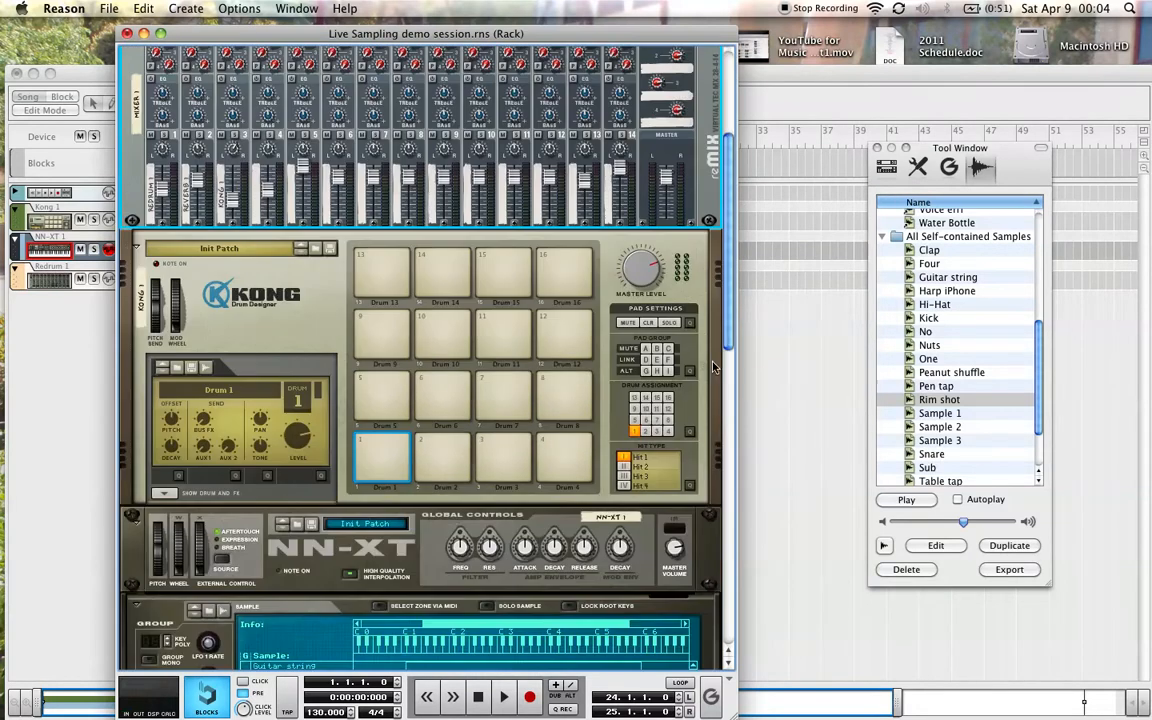
scroll(690, 467, down, 12)
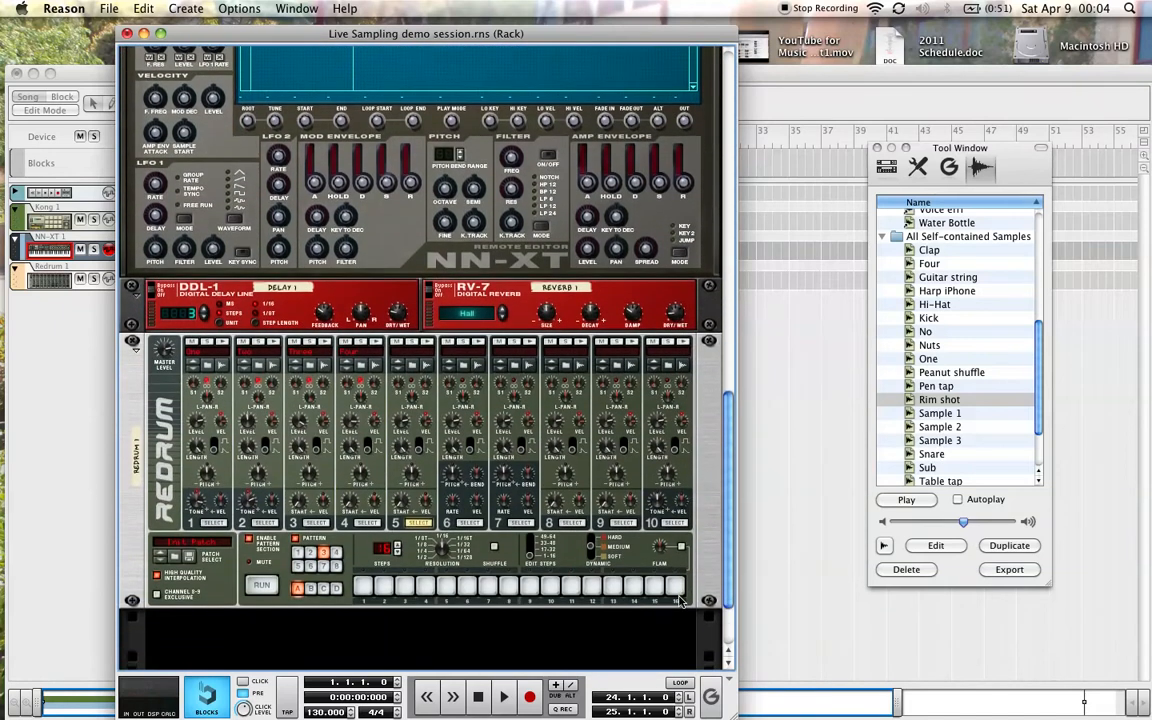
click(245, 345)
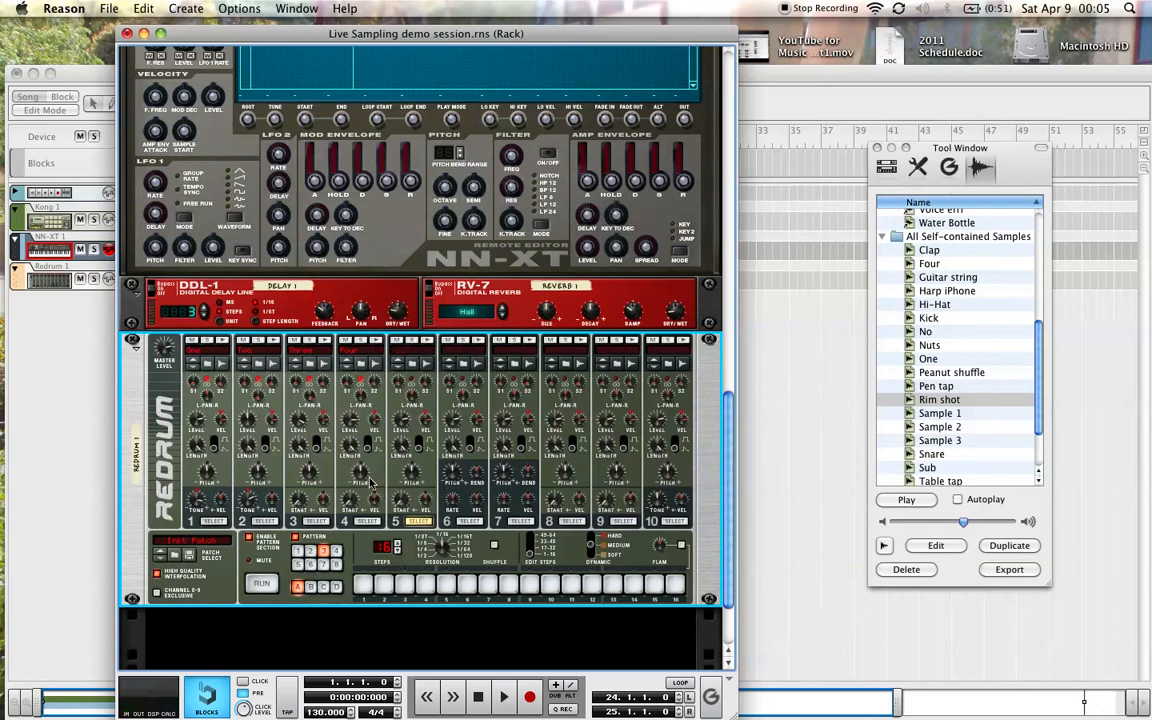
click(262, 587)
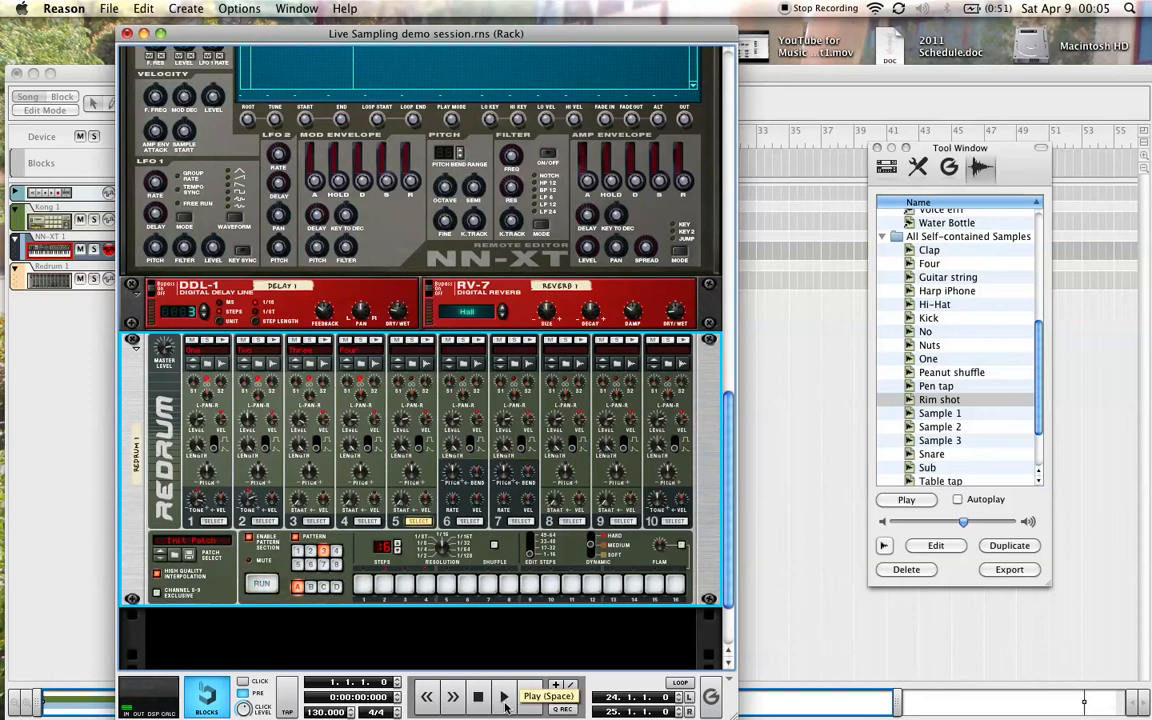
click(505, 697)
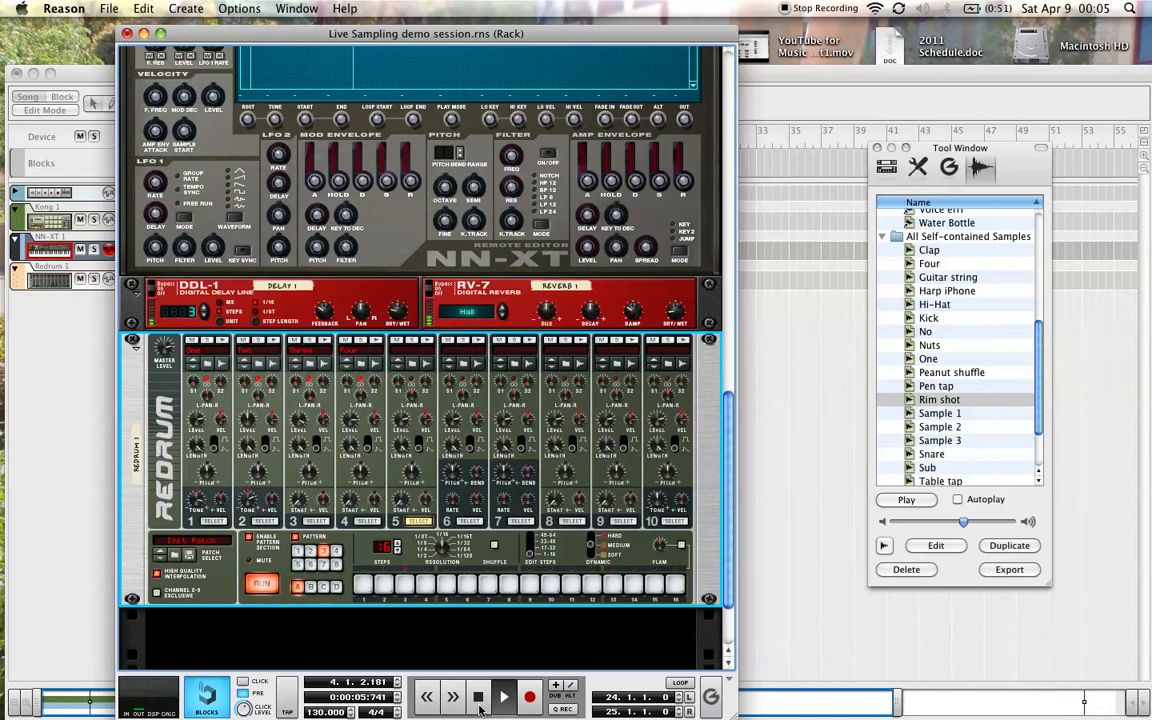
click(363, 584)
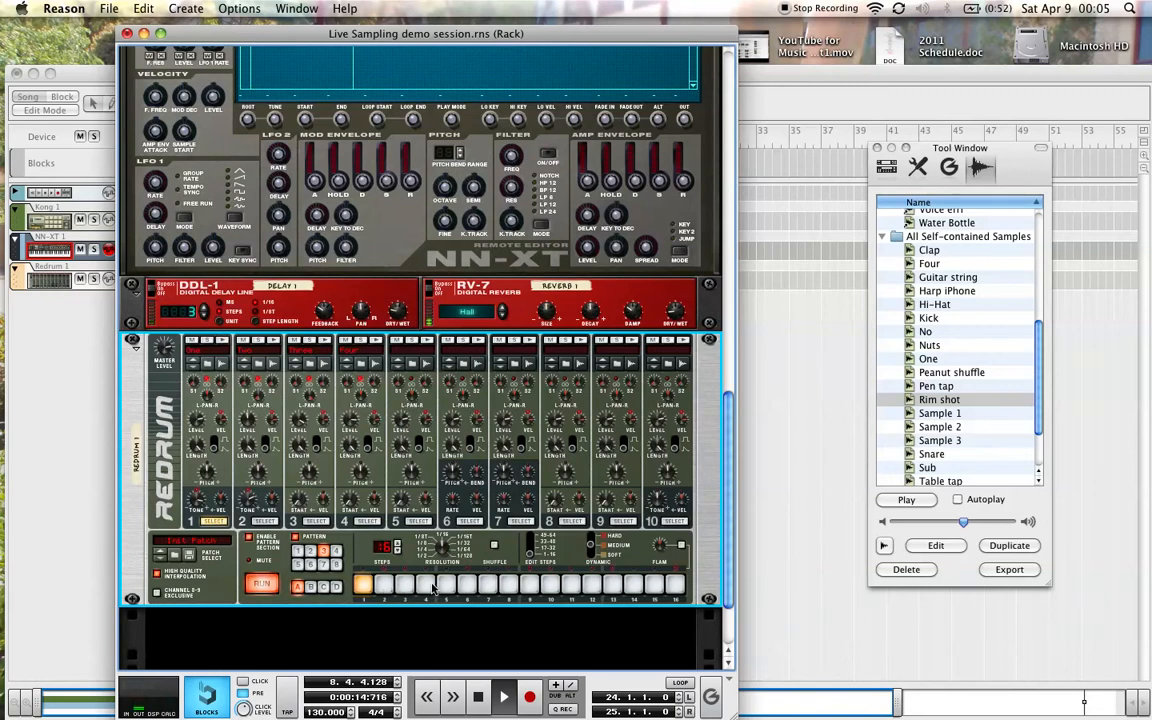
double_click(475, 697)
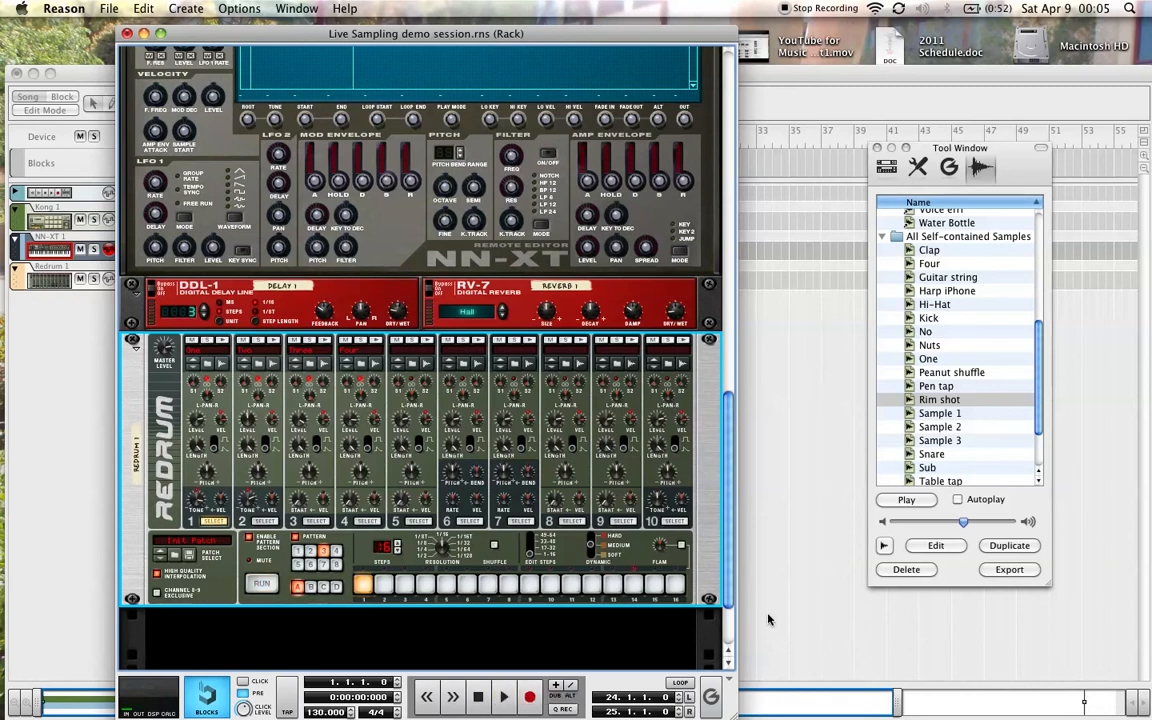
In the sequencer, move the second NN-XT 1 clip to start at bar 11.
click(745, 74)
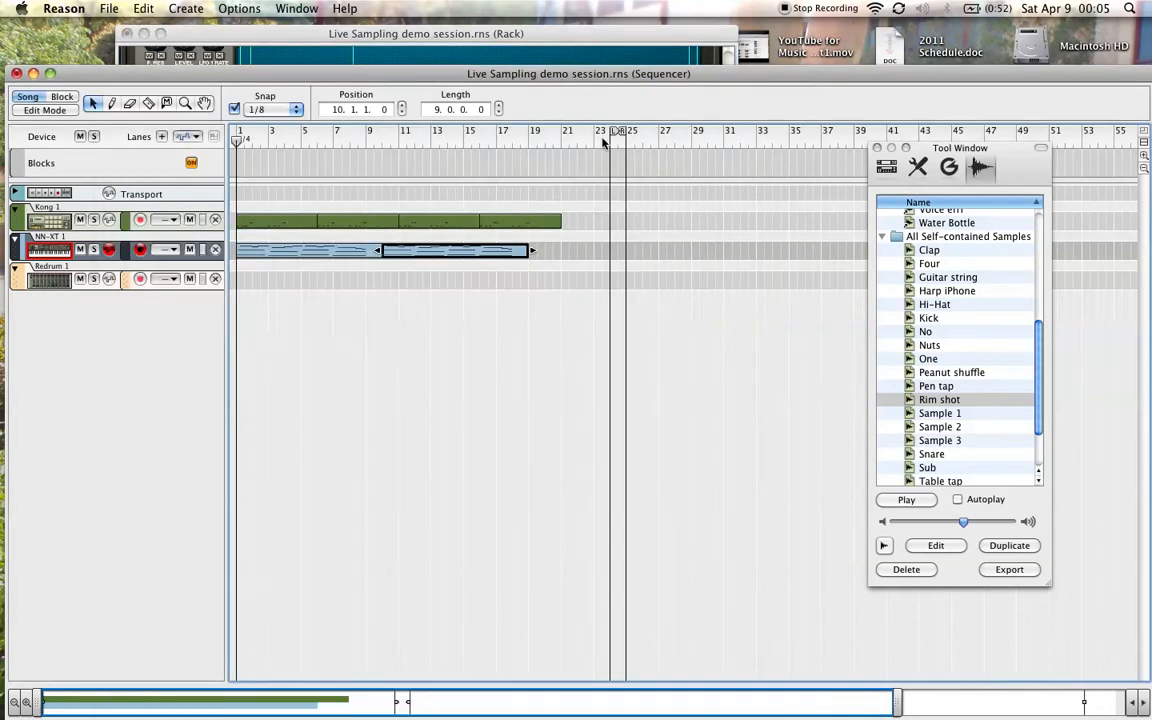
click(541, 250)
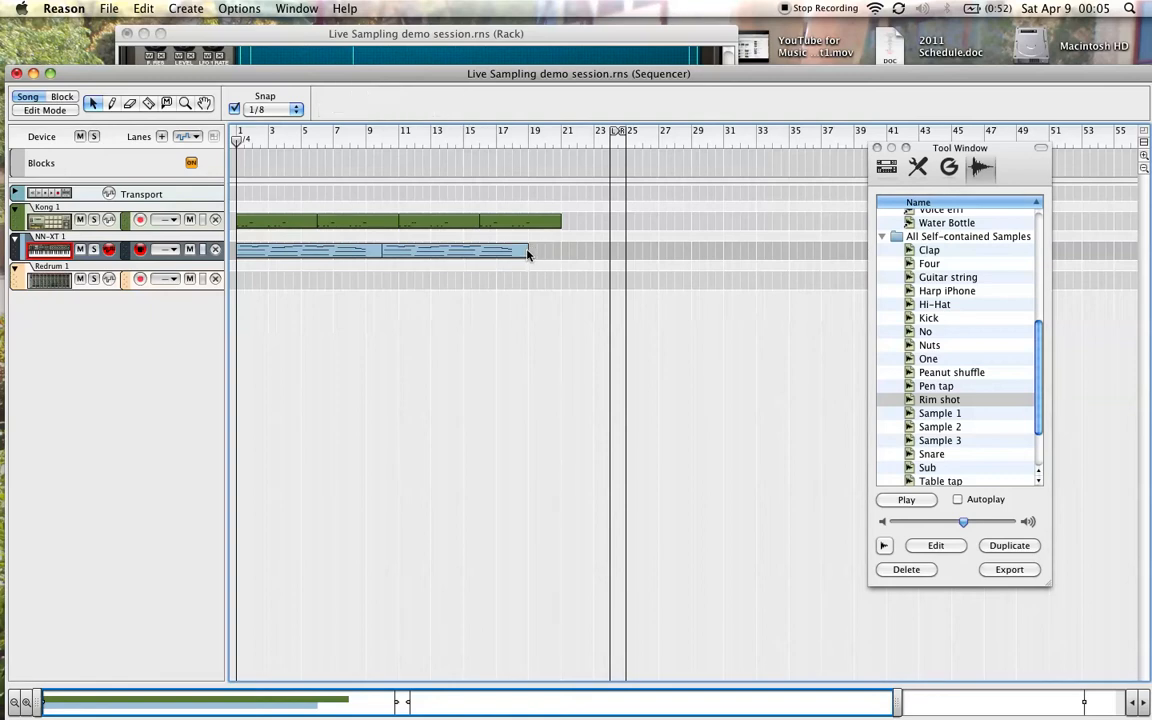
drag(400, 256, 417, 256)
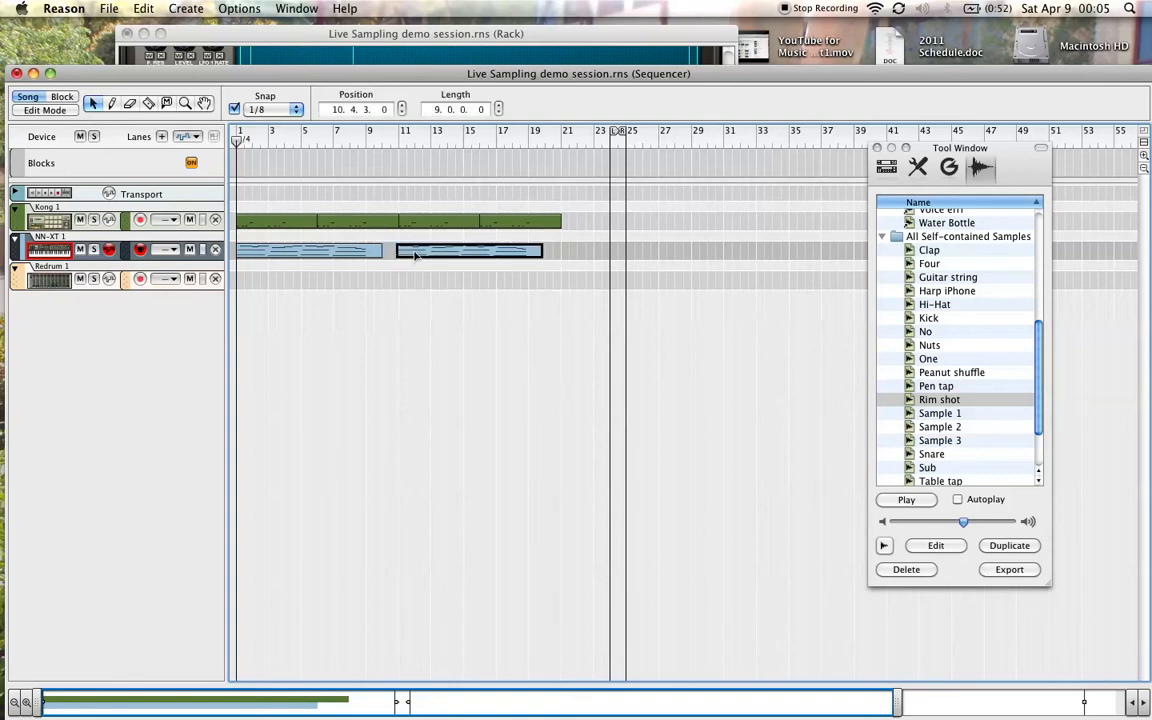
click(548, 250)
Delete the last Kong 1 clip, starting at bar 16, and move the second NN-XT 1 clip back to bar 10.
click(555, 225)
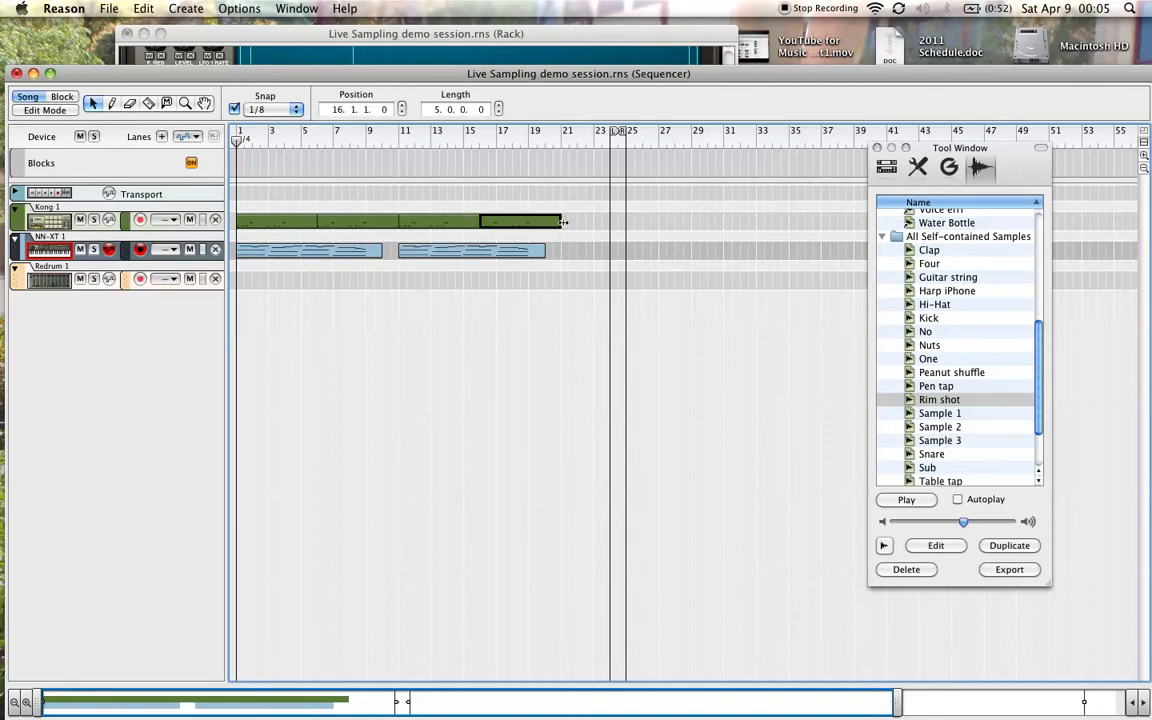
click(443, 167)
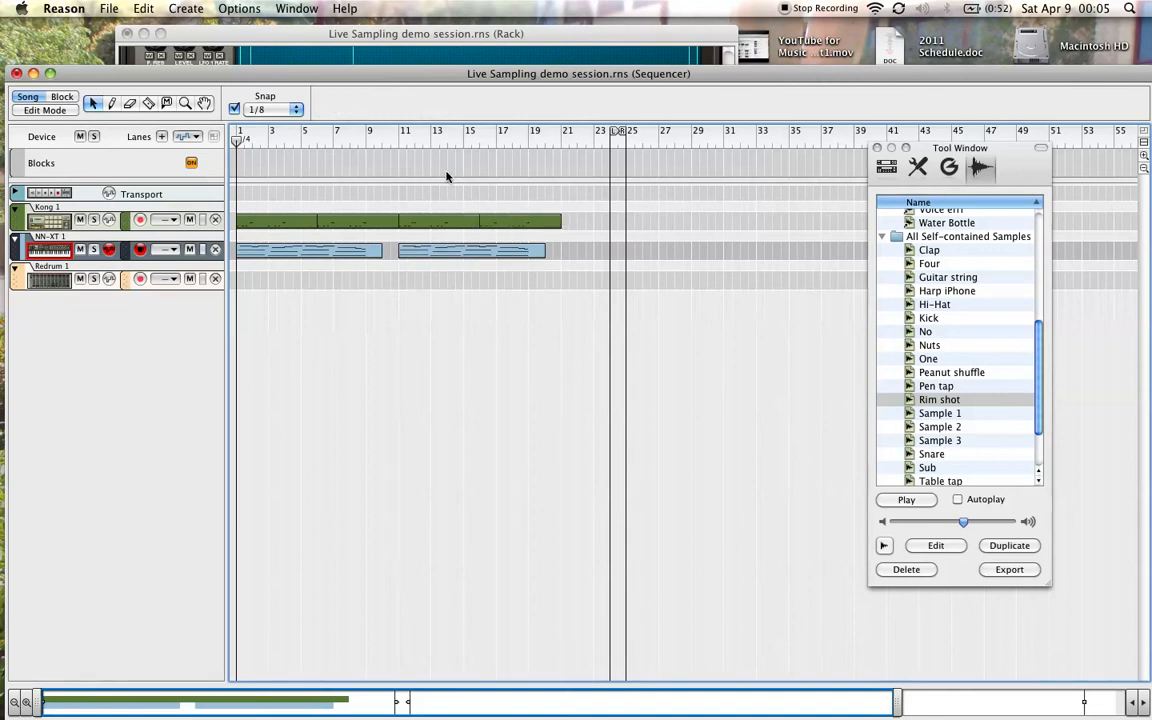
drag(501, 224, 455, 257)
key(Delete)
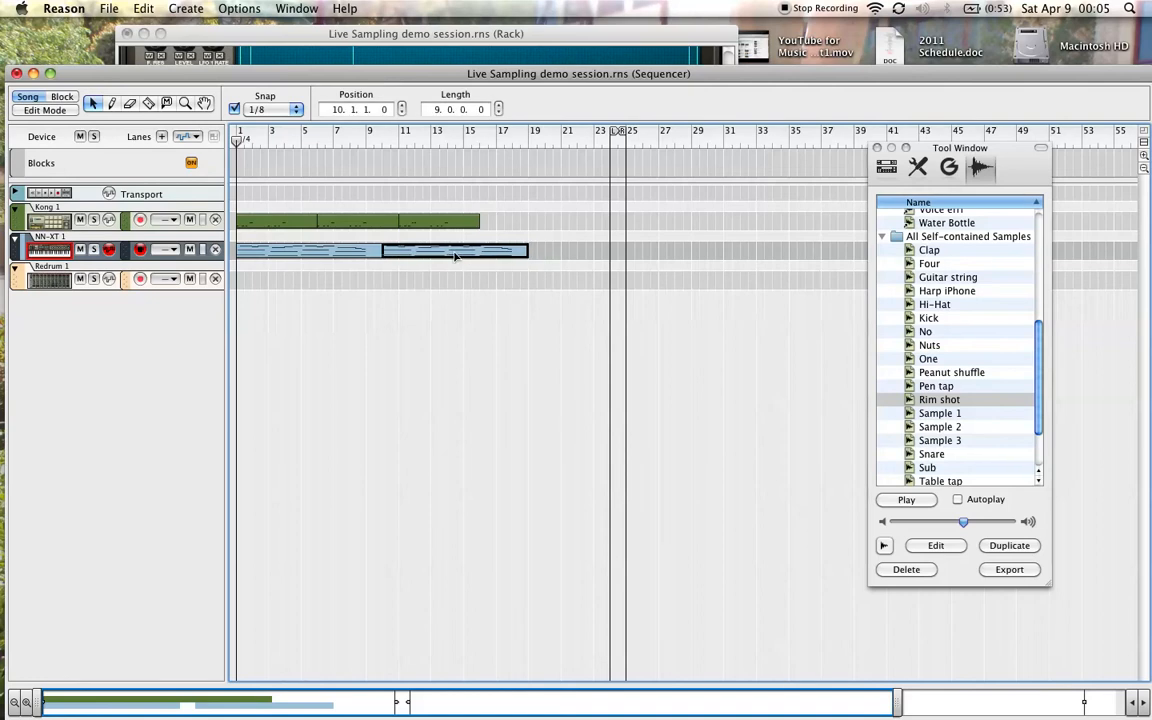
click(530, 224)
Set the left locator to bar 1 and the right locator to bar 9, with snap at 1/4 and looping on.
mouse_move(613, 135)
mouse_down()
mouse_move(378, 154)
mouse_move(200, 148)
mouse_up()
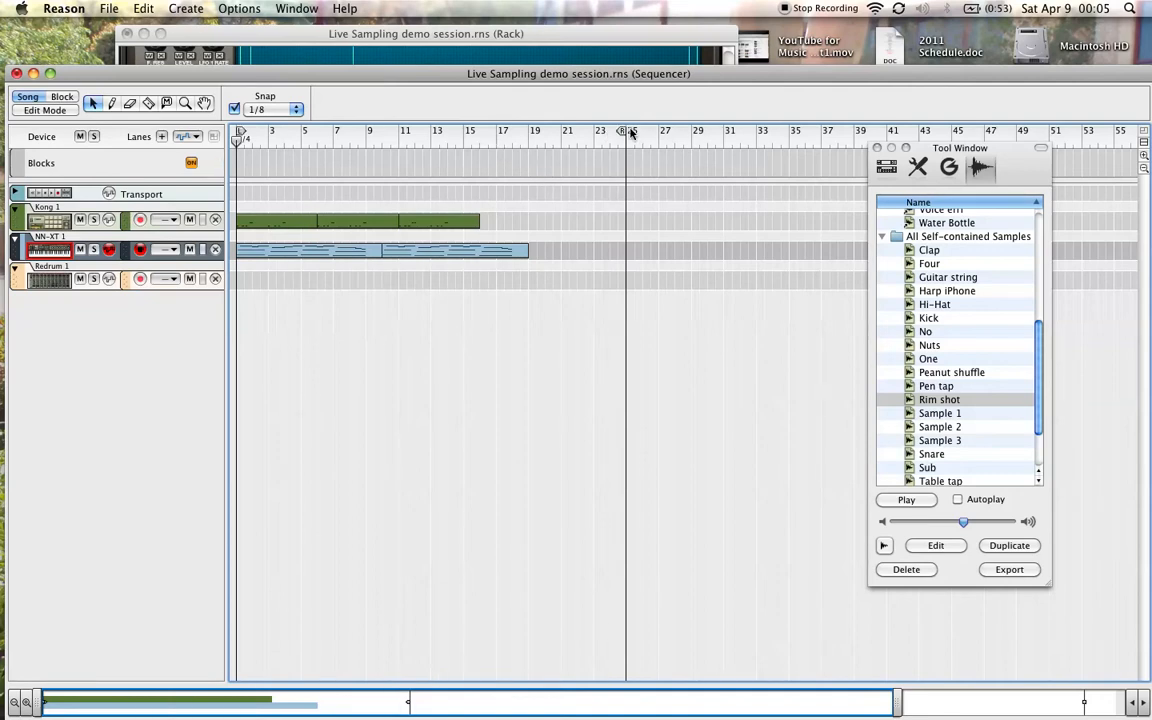
drag(634, 135, 365, 147)
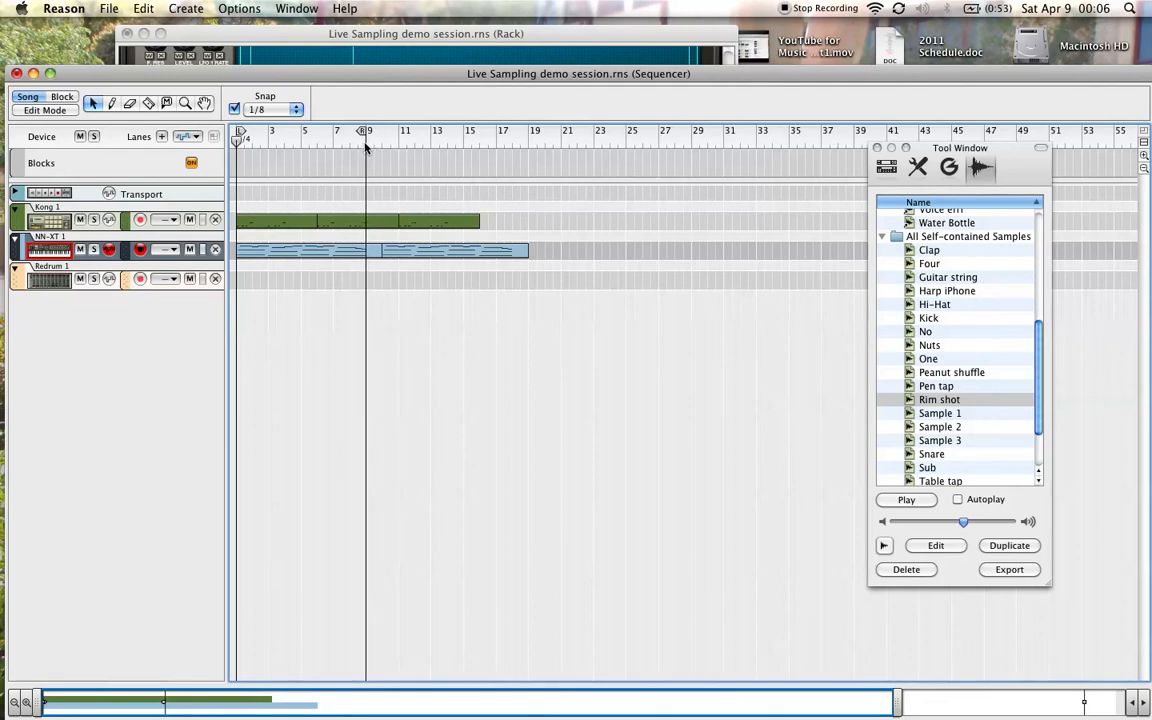
click(296, 108)
click(266, 100)
drag(340, 80, 339, 45)
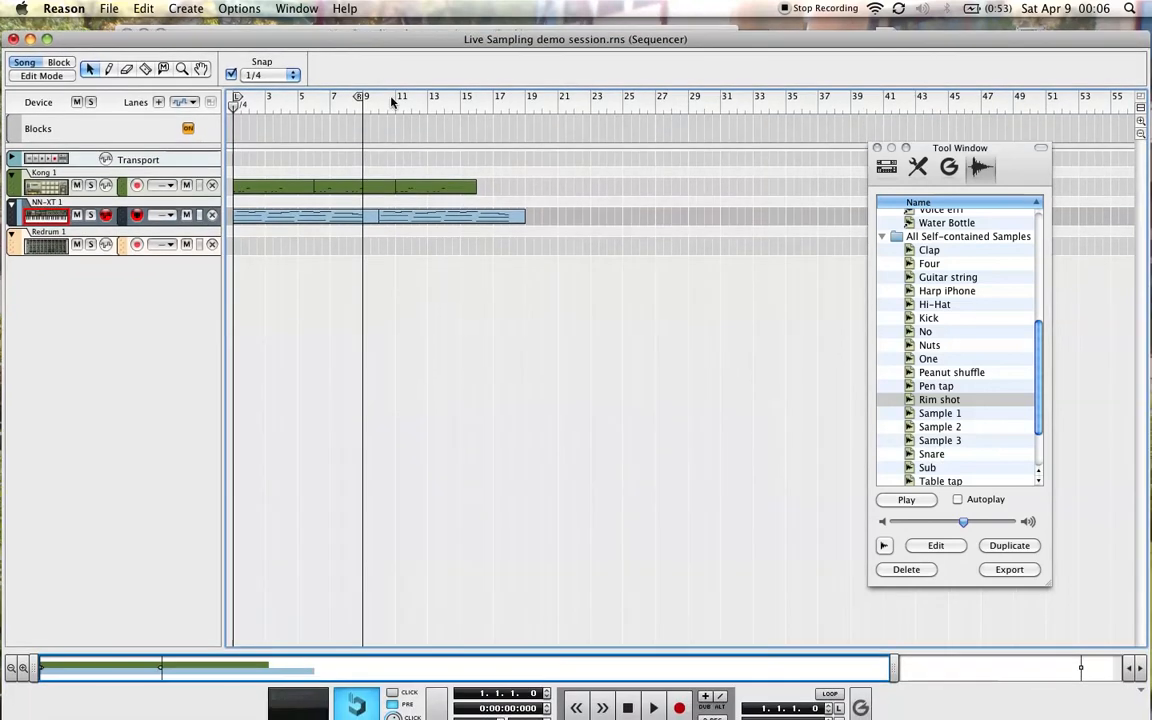
click(830, 693)
drag(516, 47, 526, 42)
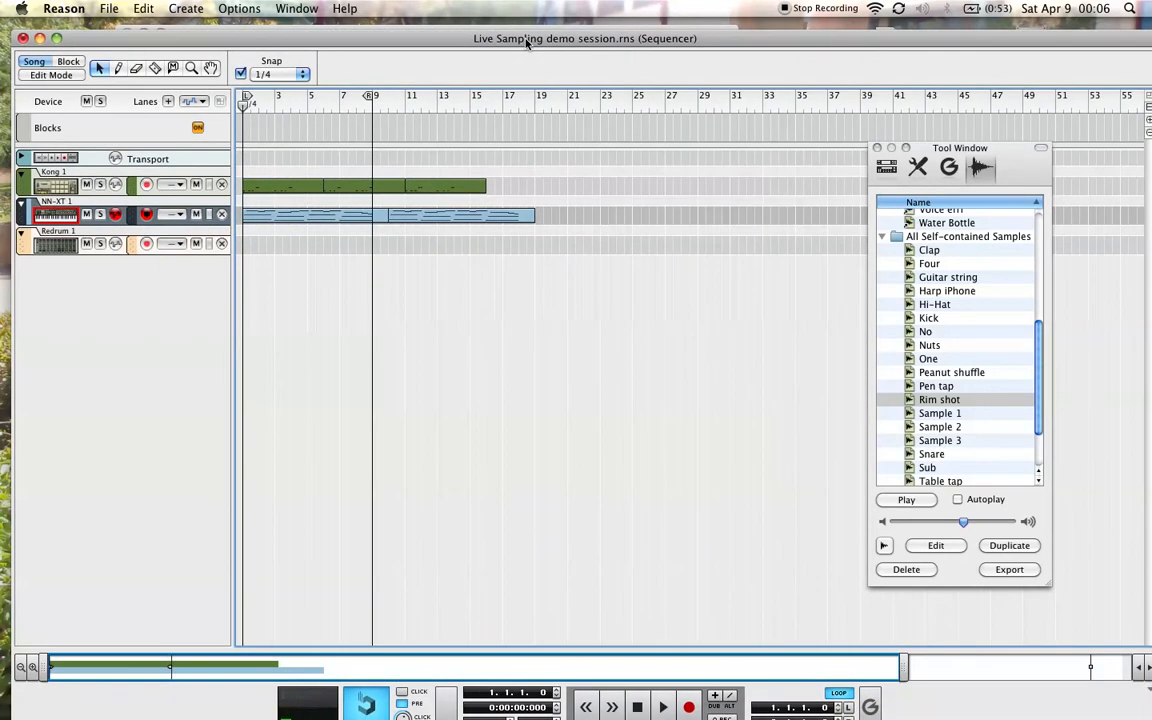
In the rack, play the loop with the Redrum pattern and set the pattern length to 32 steps.
mouse_move(369, 32)
mouse_down()
mouse_move(367, 41)
mouse_move(370, 32)
mouse_up()
click(372, 32)
scroll(508, 660, down, 3)
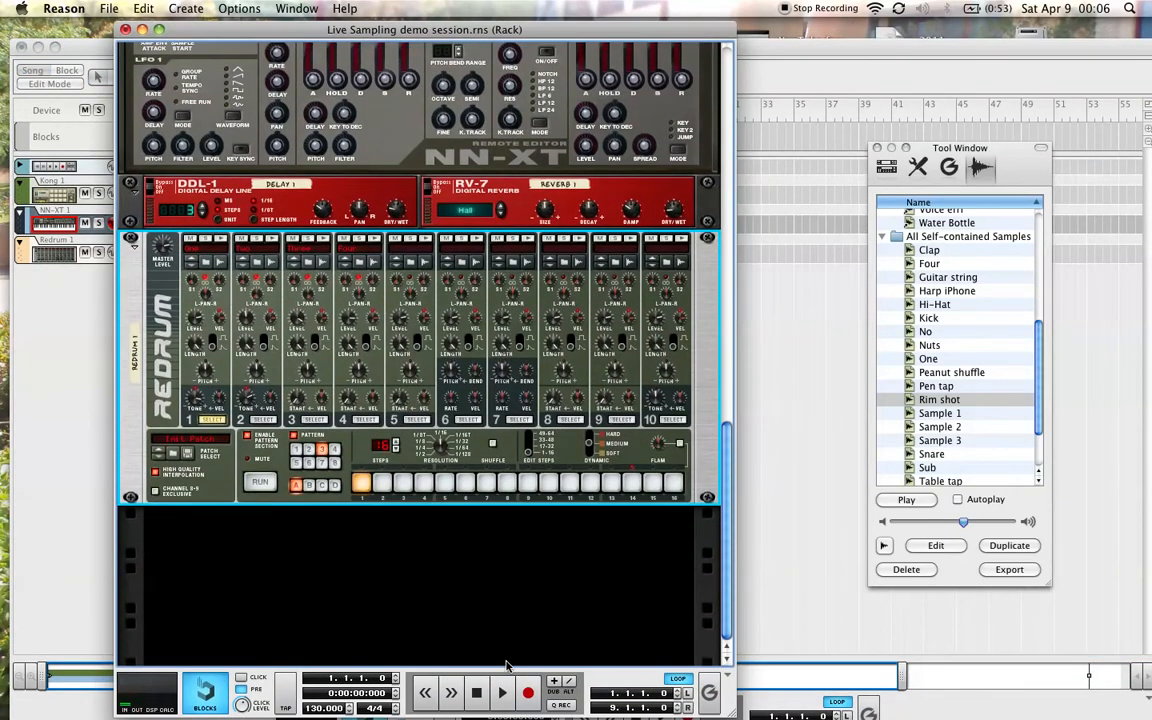
click(502, 693)
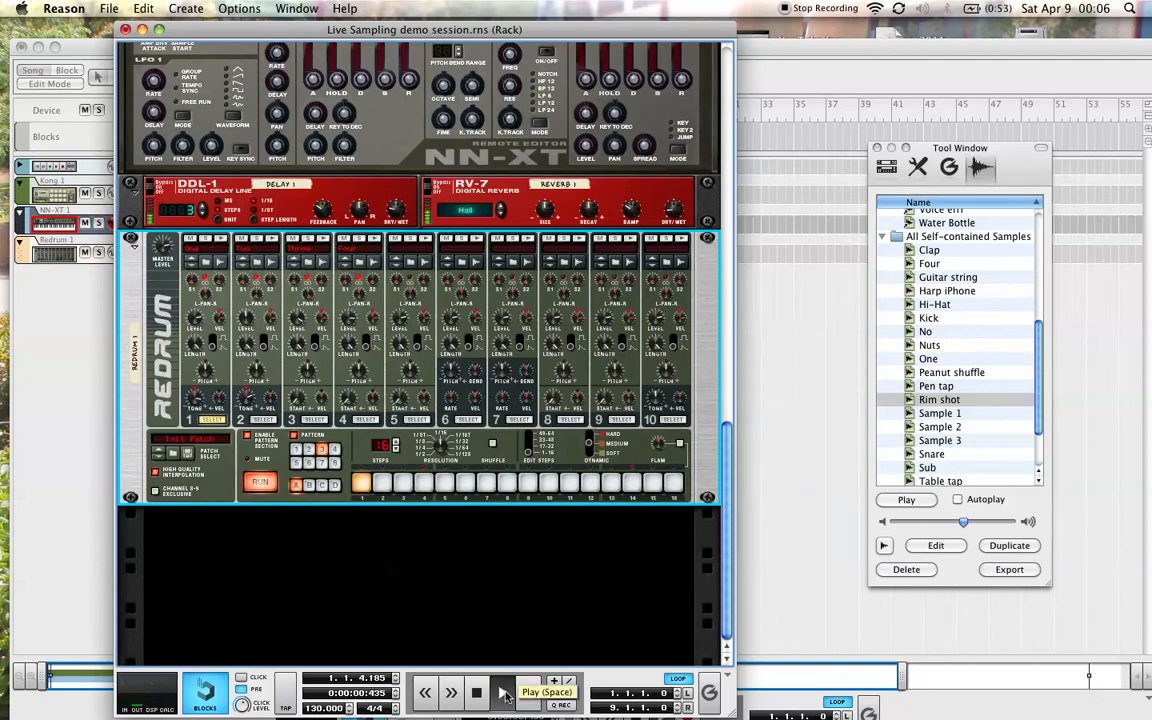
click(362, 484)
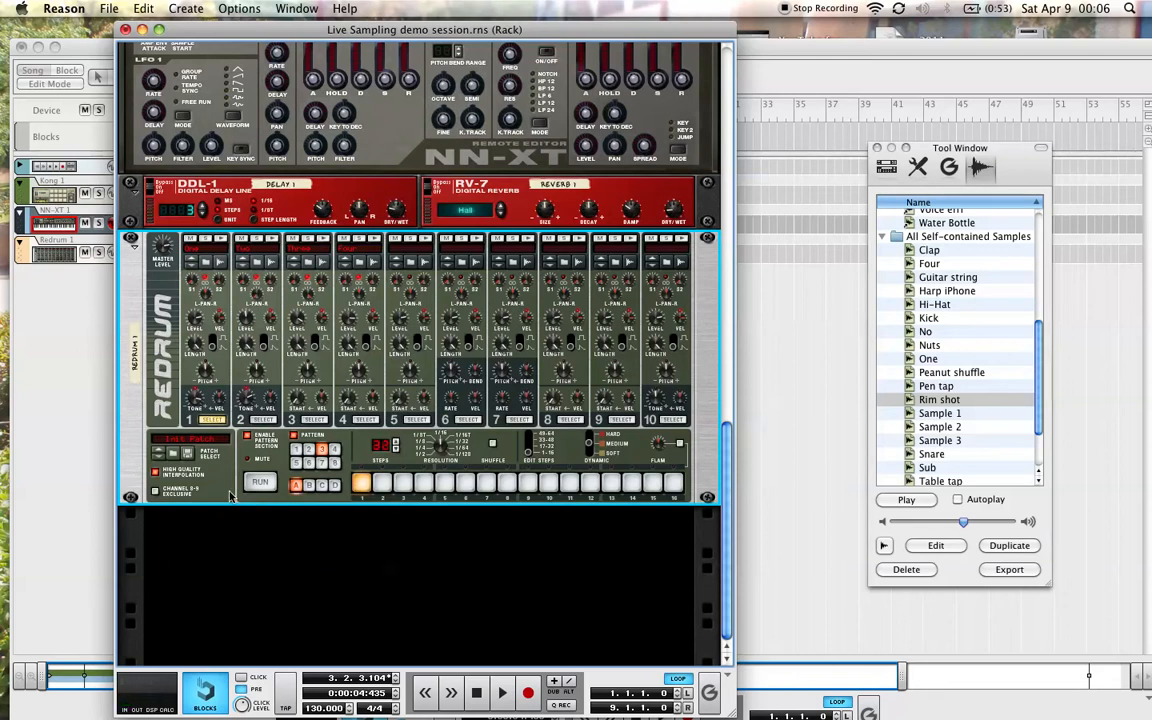
Play the loop with the 32-step Redrum pattern running, and return to bar 1.
click(260, 483)
click(503, 690)
double_click(487, 694)
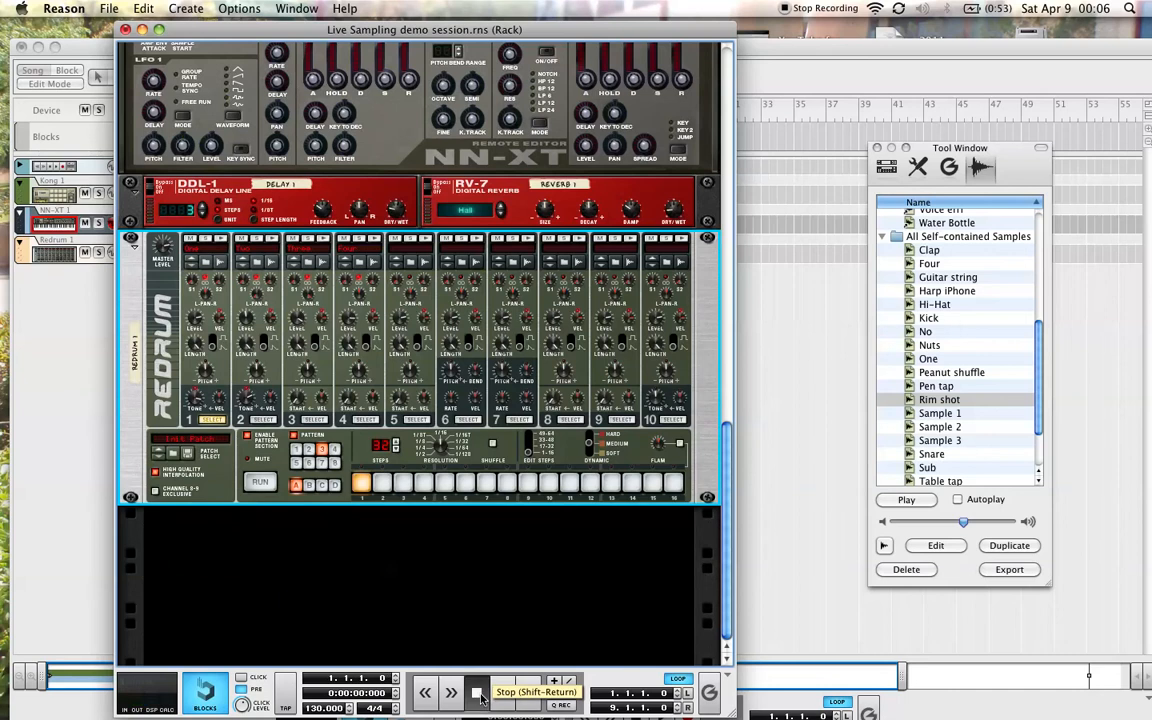
While the loop plays, program the Redrum pattern with channel 2 on step 9, channel 3 on step 17 and channel 4 on step 25.
key(space)
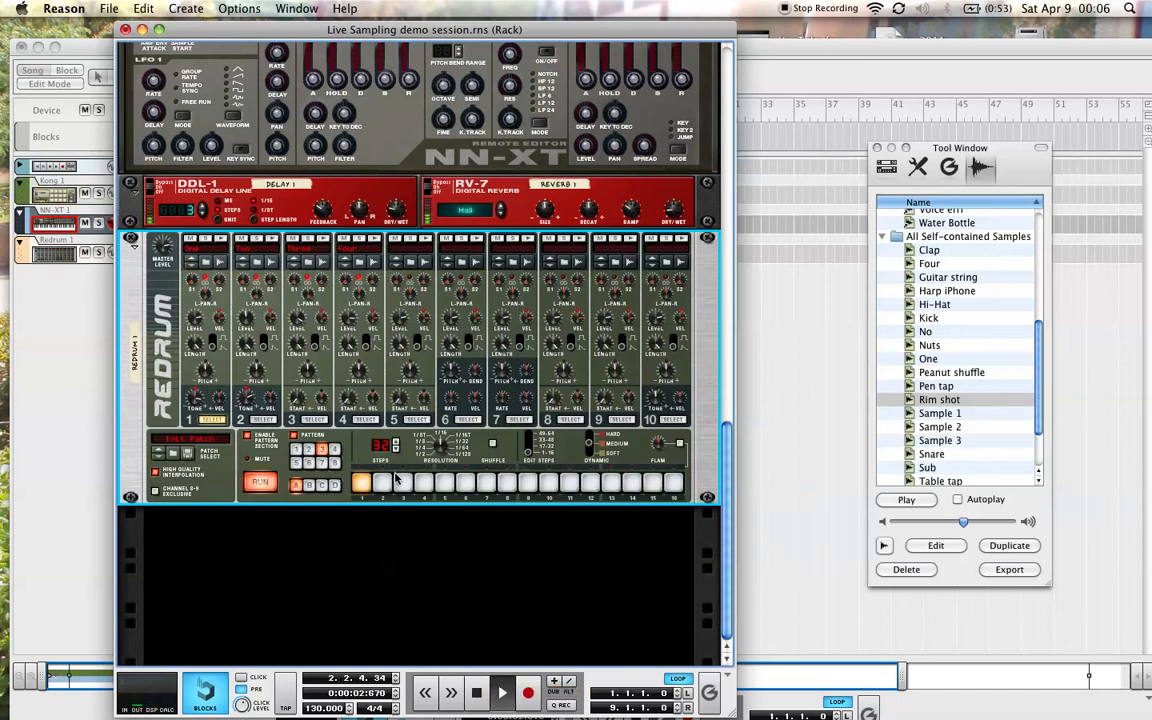
click(528, 484)
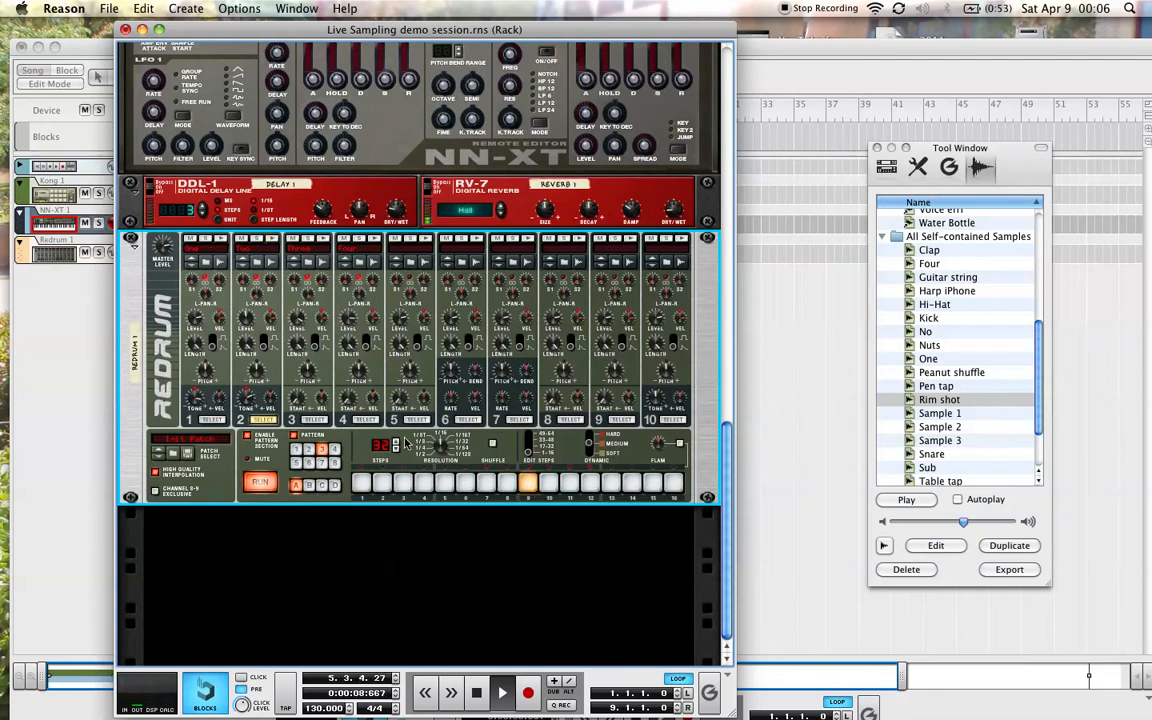
click(318, 421)
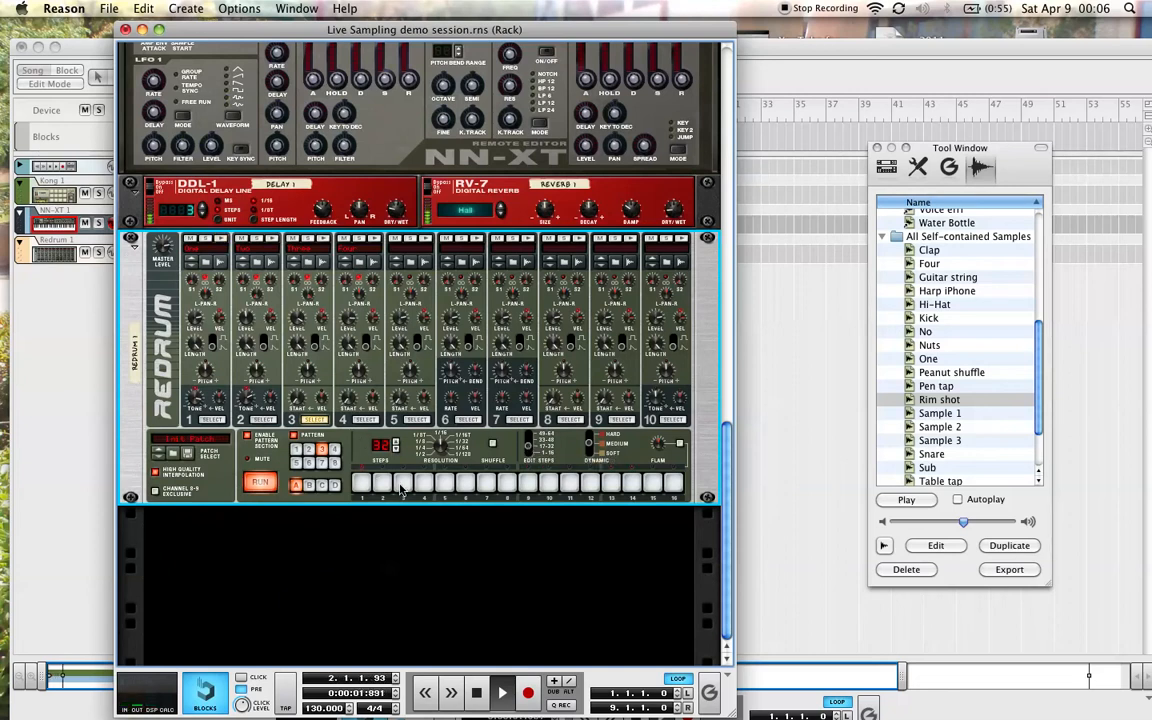
click(362, 483)
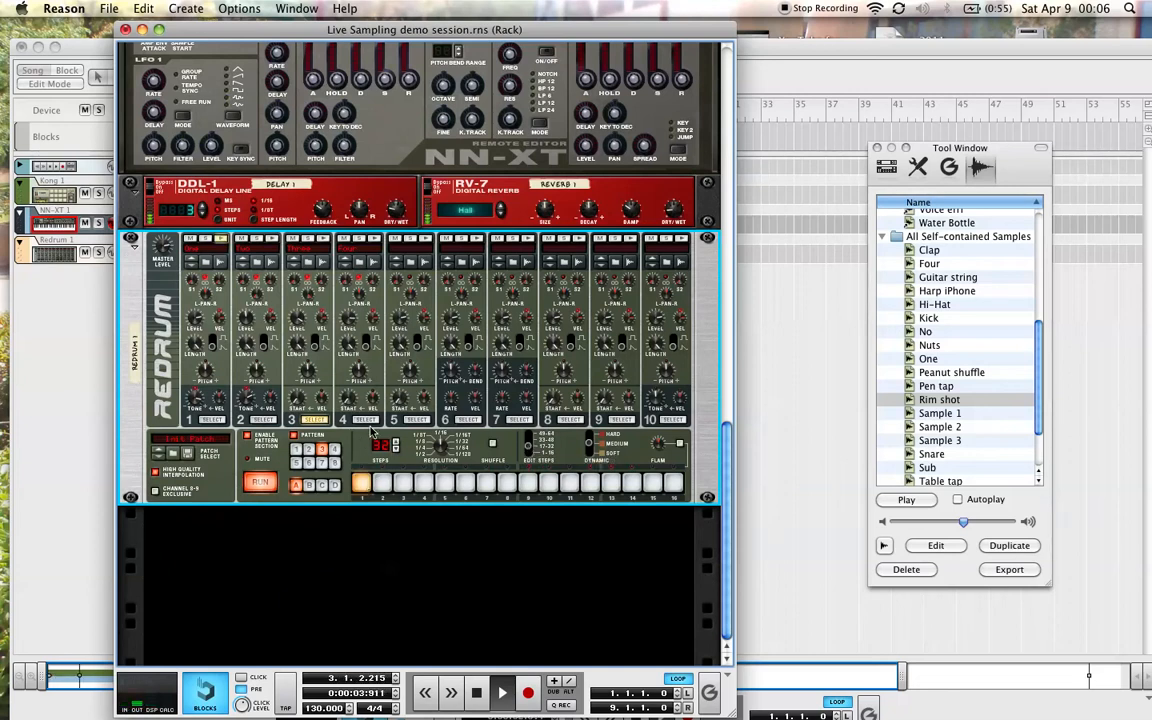
click(524, 483)
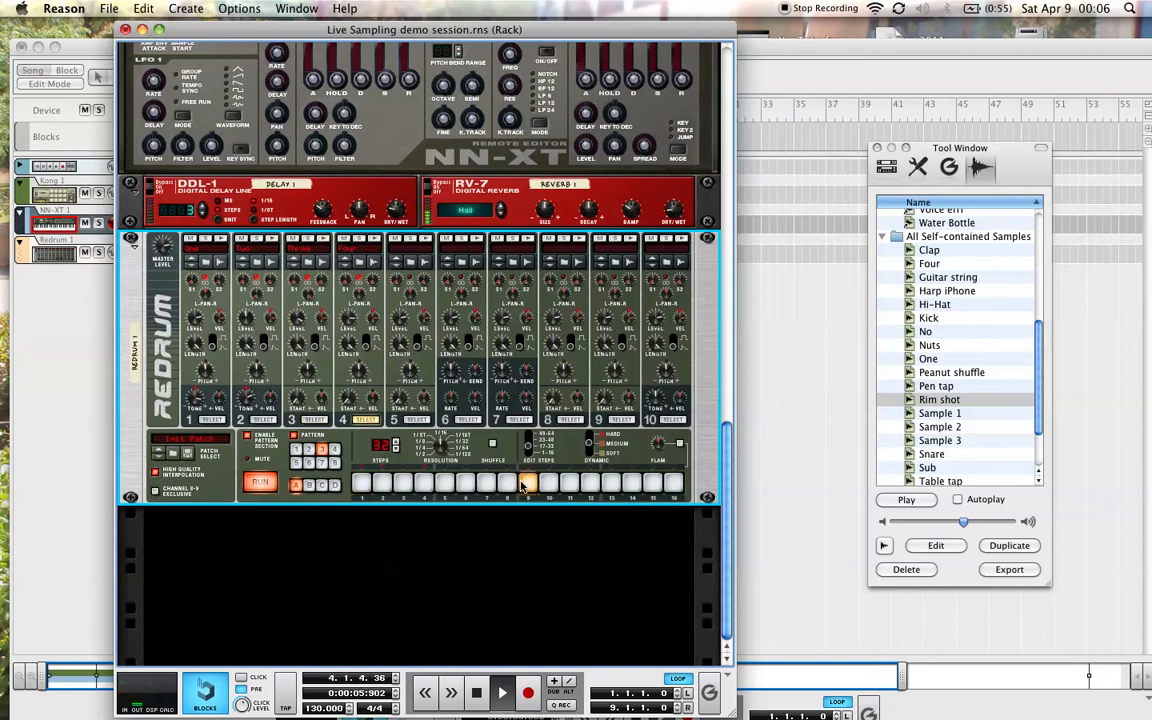
double_click(477, 693)
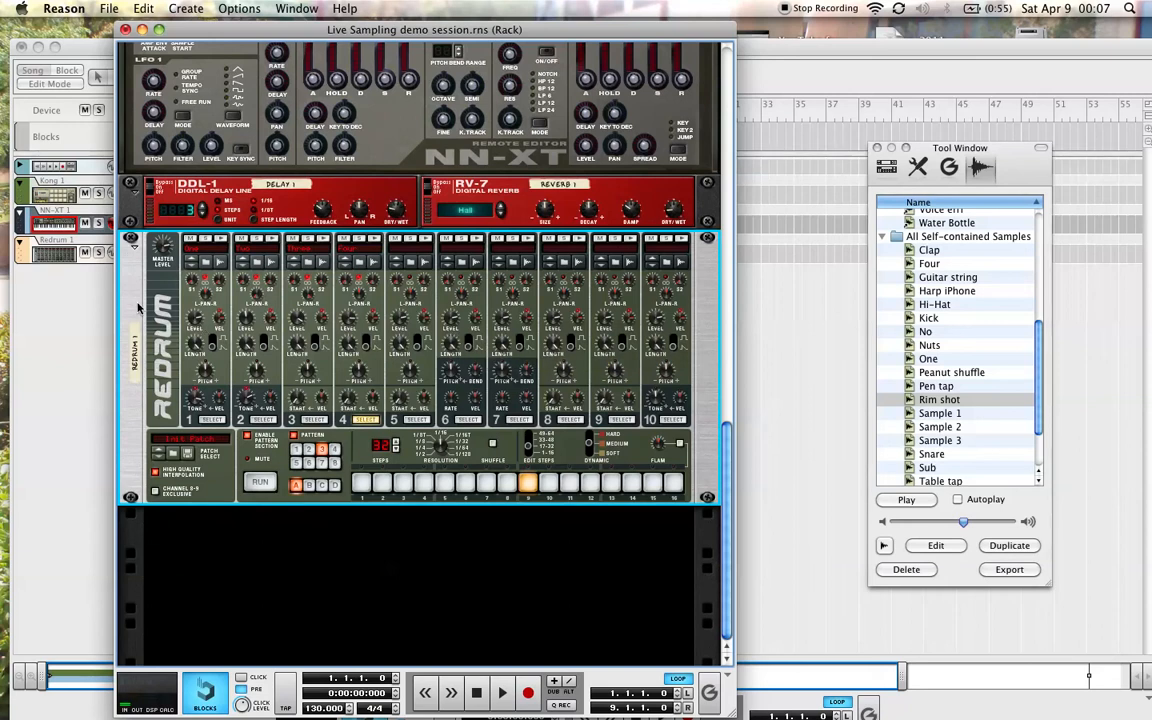
Select the Redrum 1 track in the sequencer and copy the 32-step Redrum pattern to it between the locators.
click(96, 317)
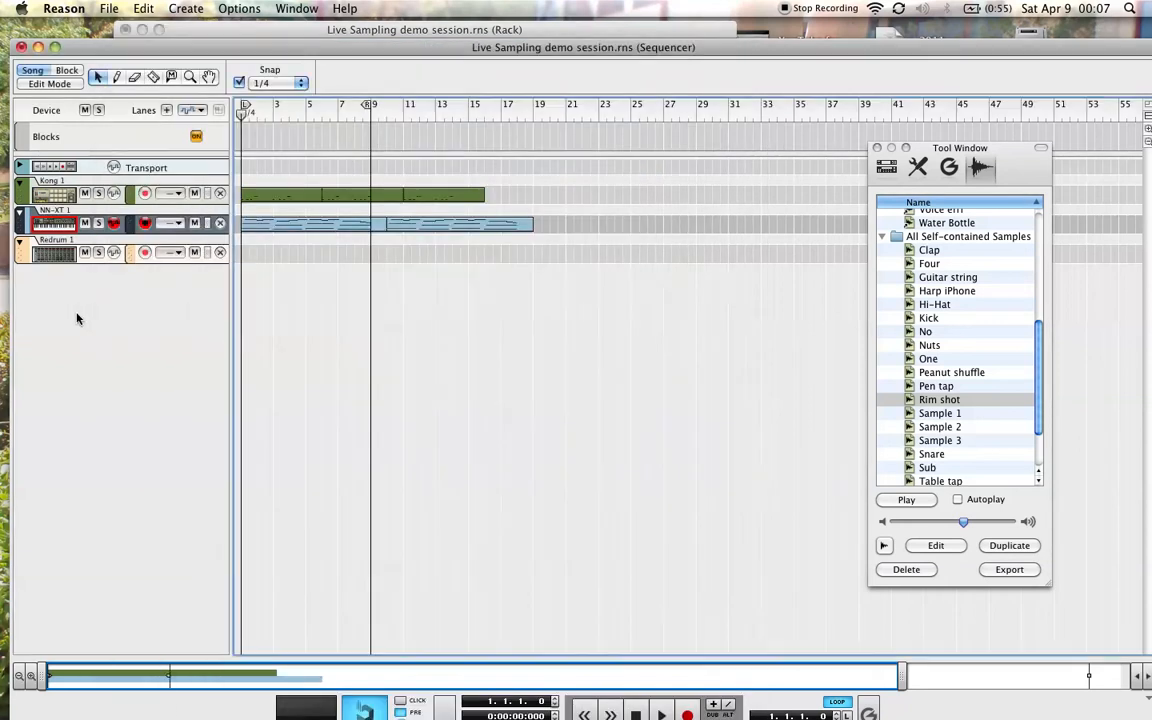
click(48, 248)
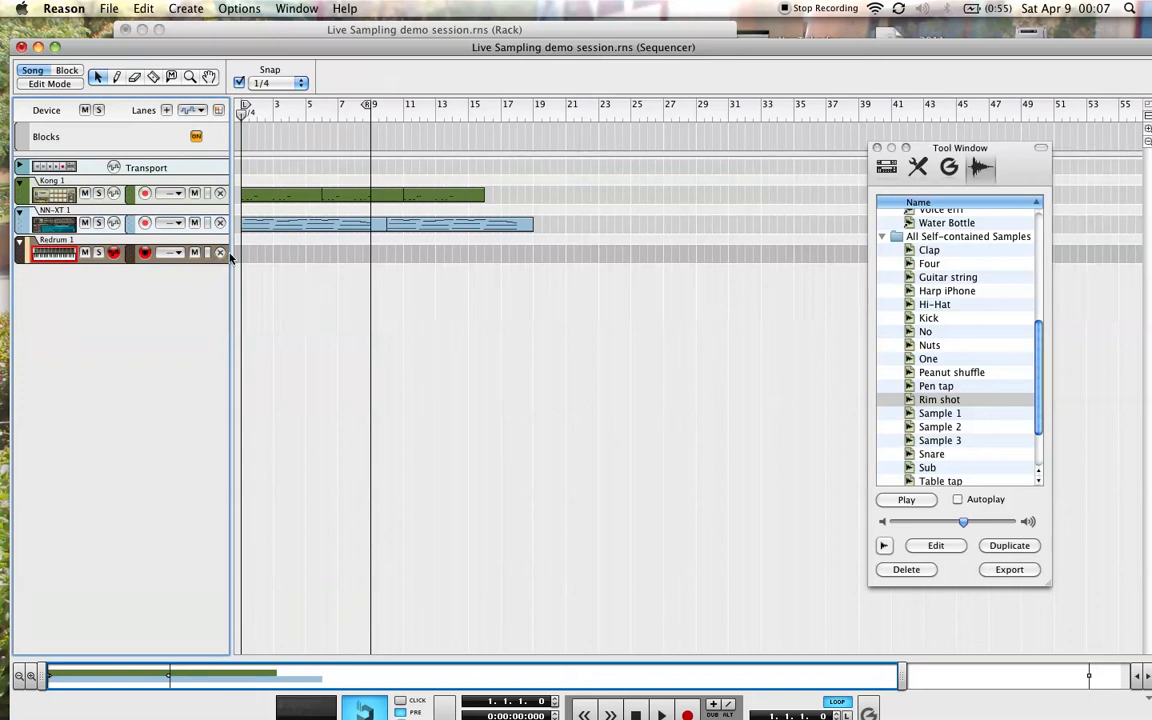
click(230, 30)
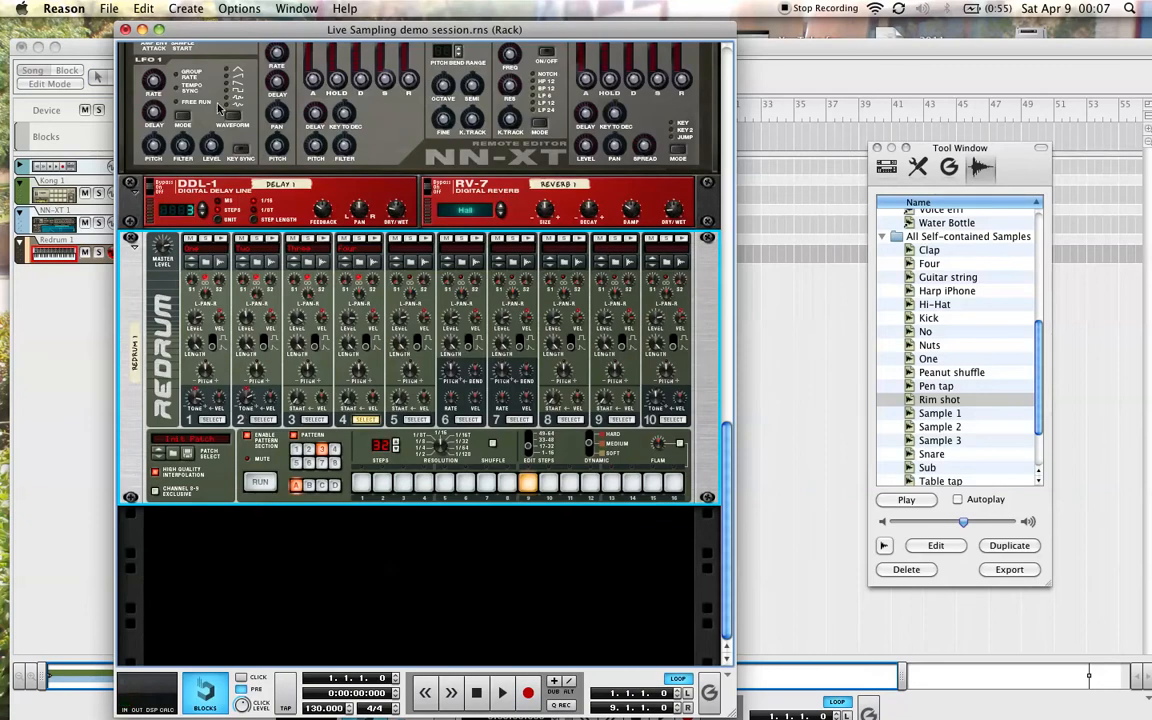
click(142, 9)
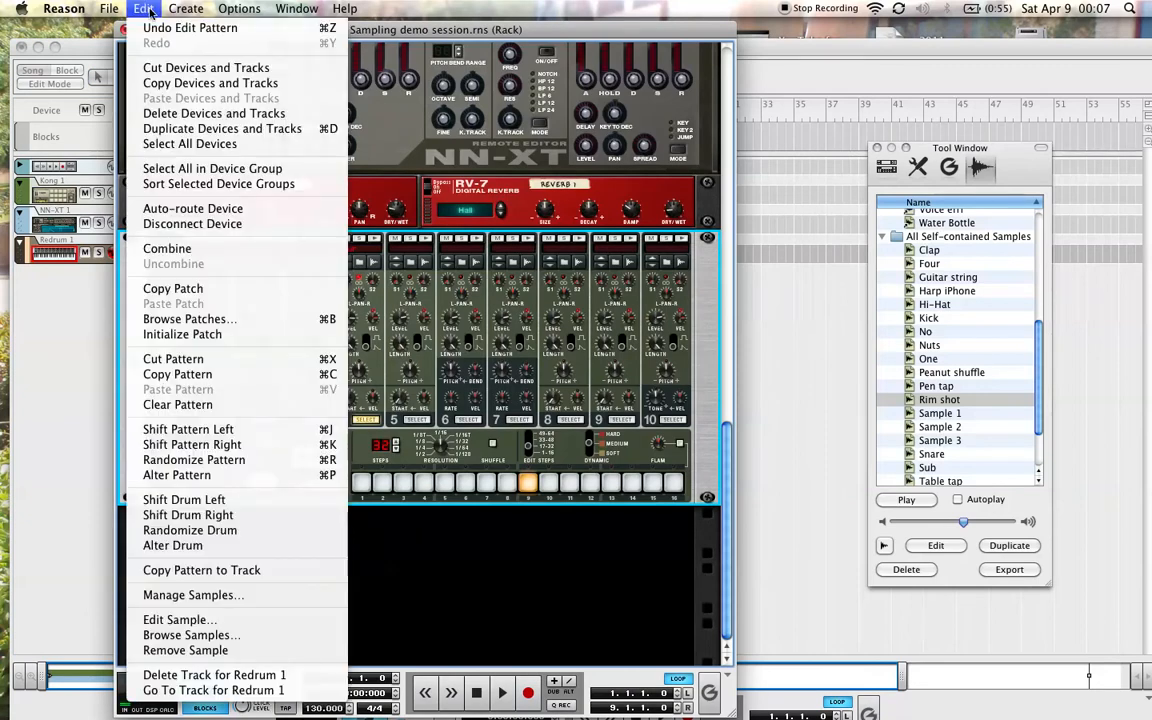
click(210, 571)
click(55, 437)
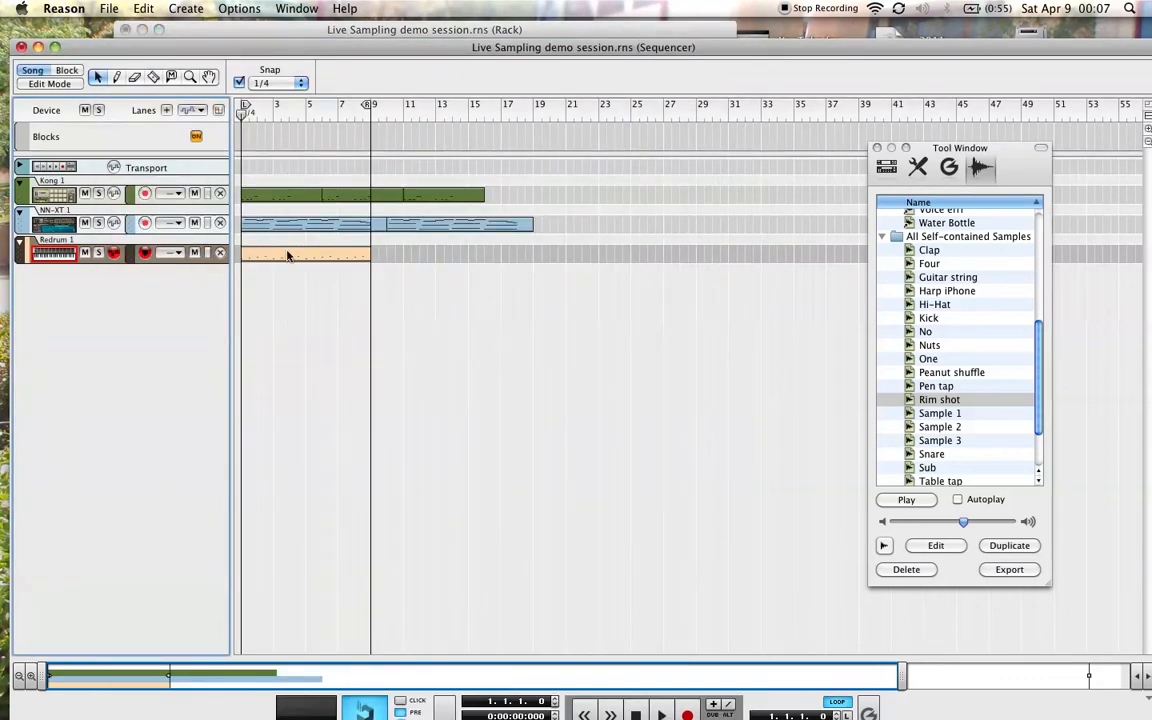
Play the song in the sequencer with the copied Redrum clip, and return to bar 1.
click(340, 31)
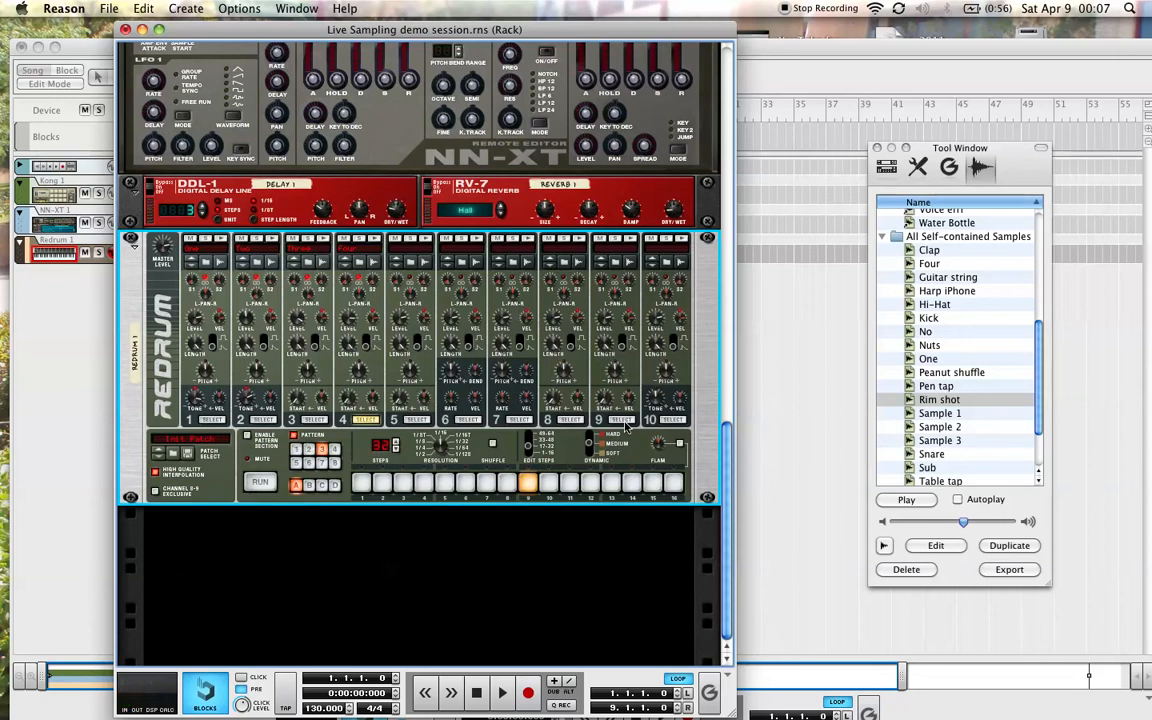
click(797, 427)
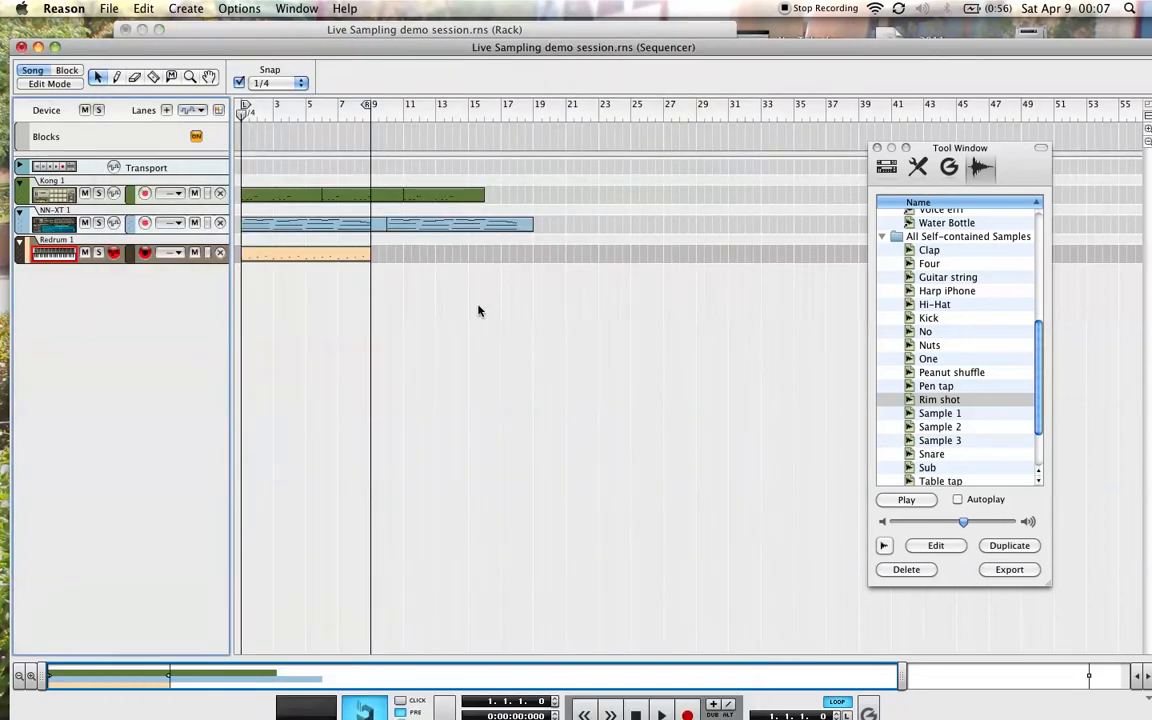
click(660, 713)
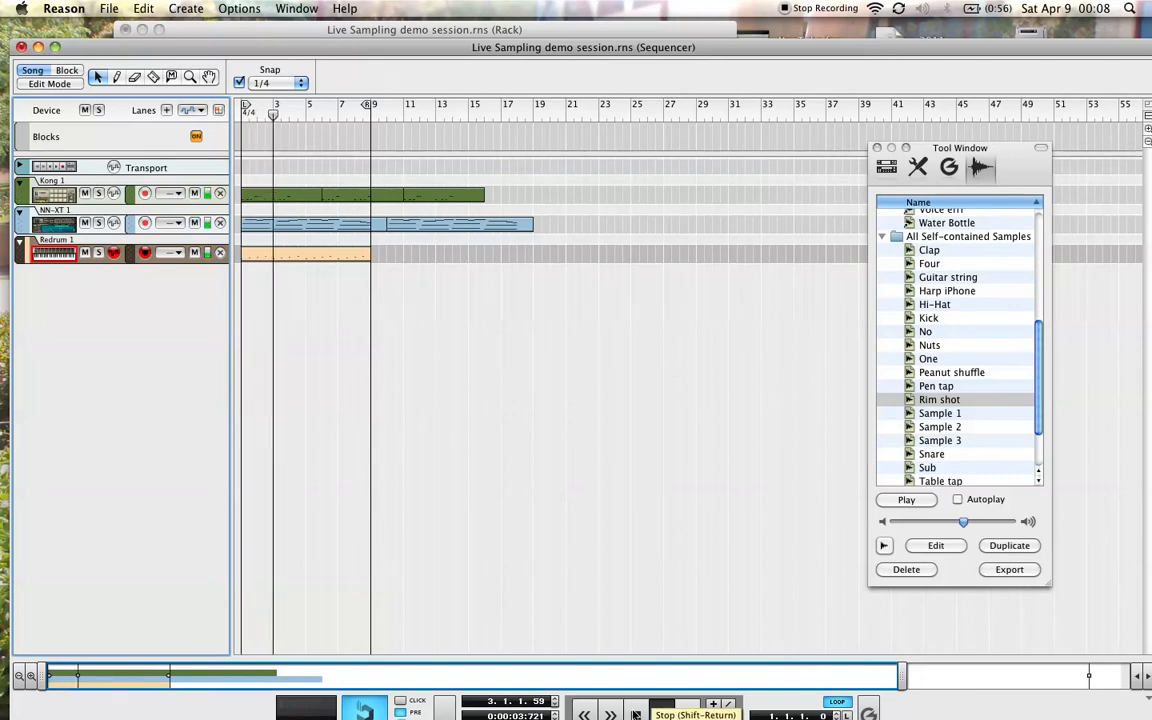
click(634, 713)
click(246, 108)
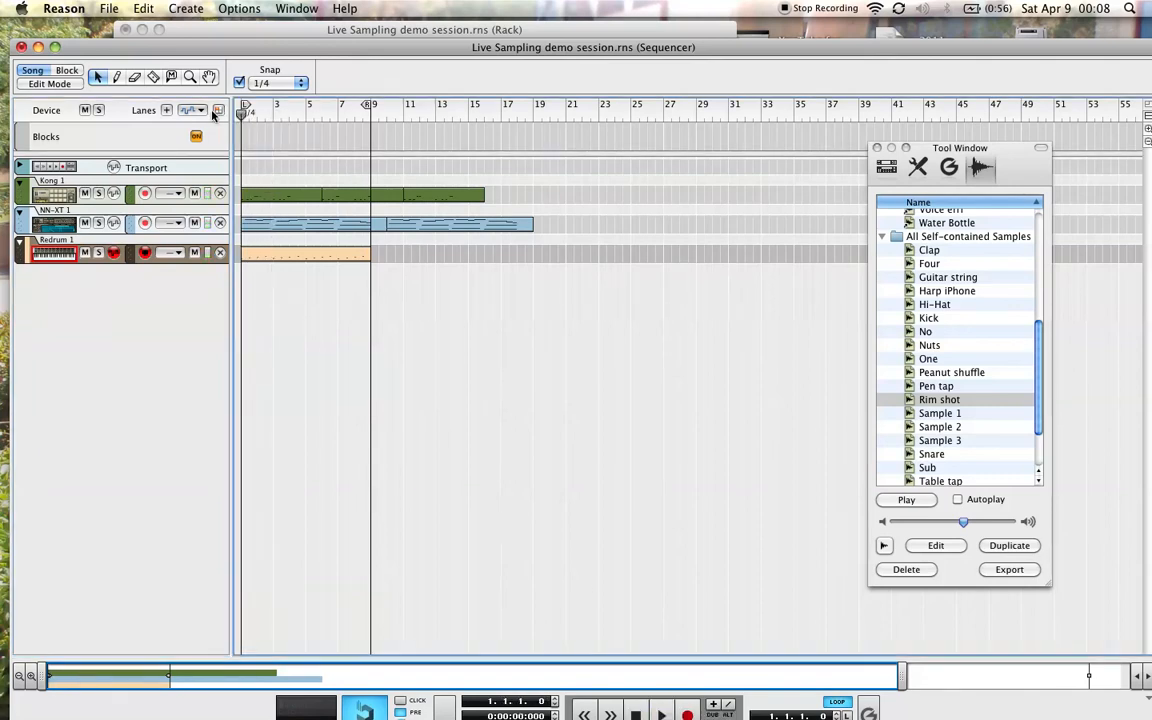
Clear the programmed steps from Redrum channels 1 to 4.
click(195, 253)
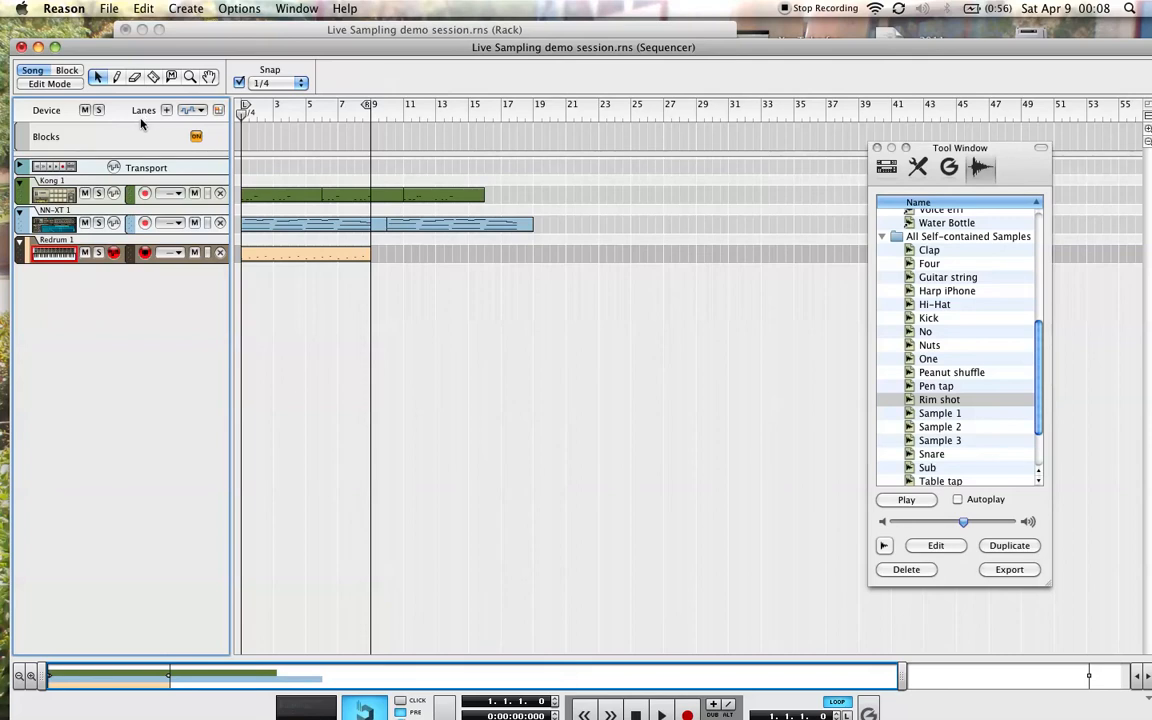
drag(262, 47, 279, 88)
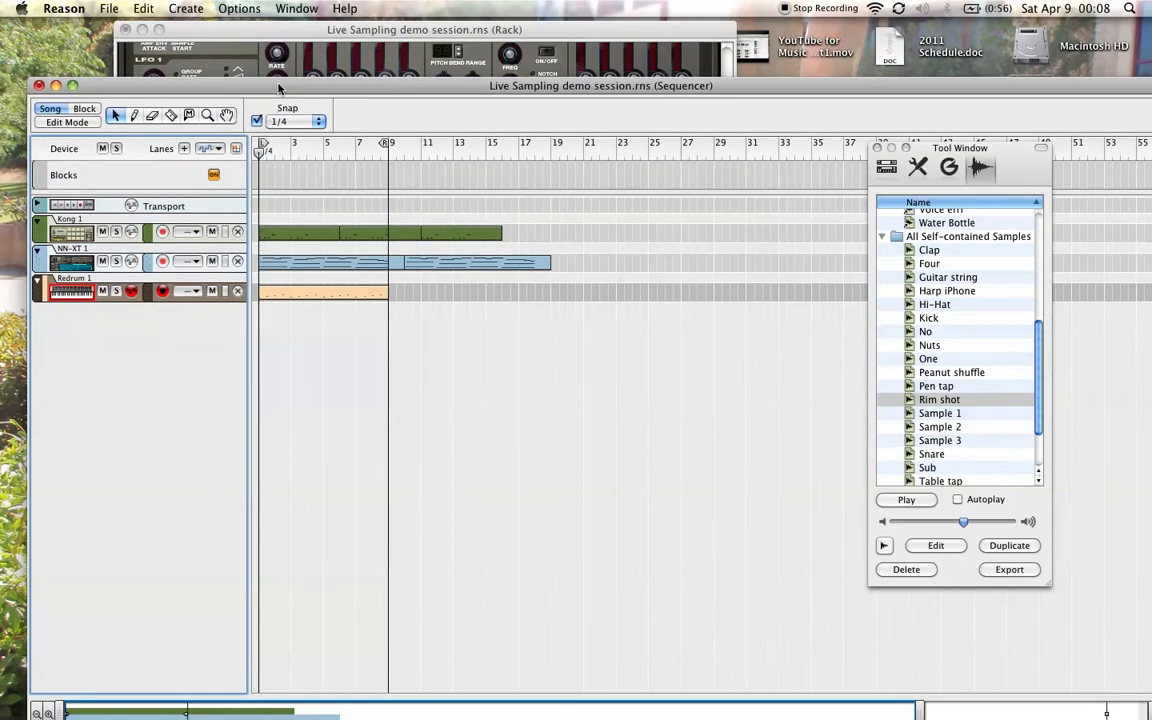
double_click(279, 88)
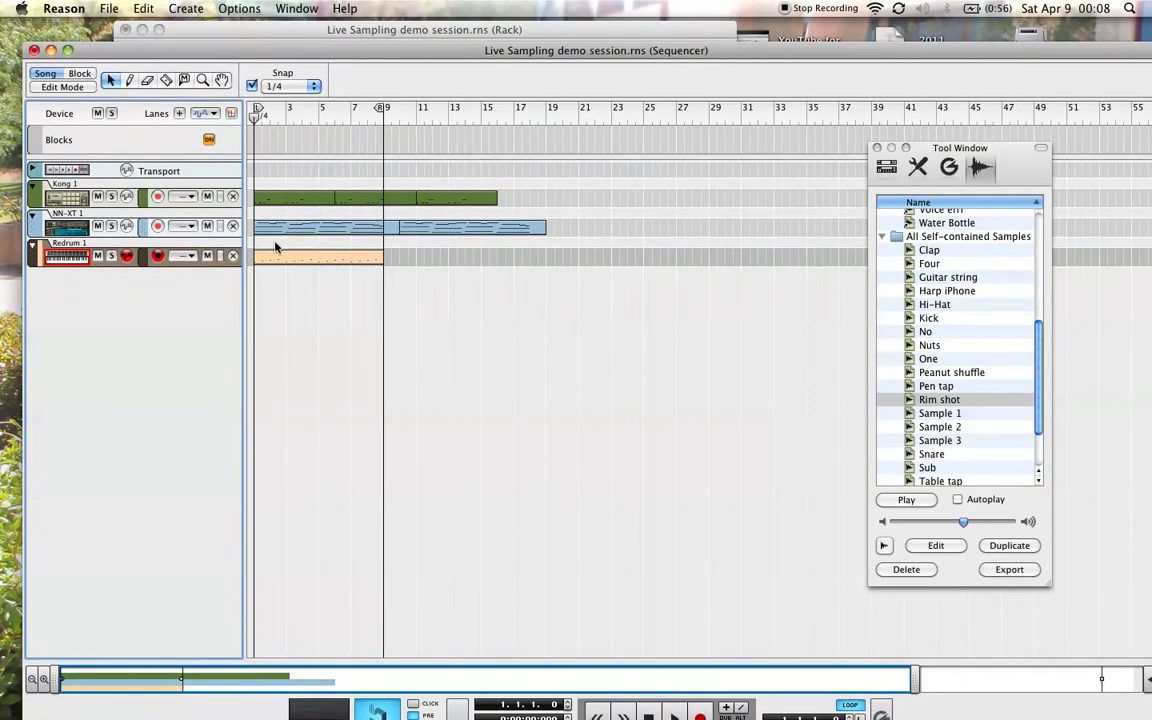
click(390, 31)
click(522, 485)
click(313, 420)
click(366, 484)
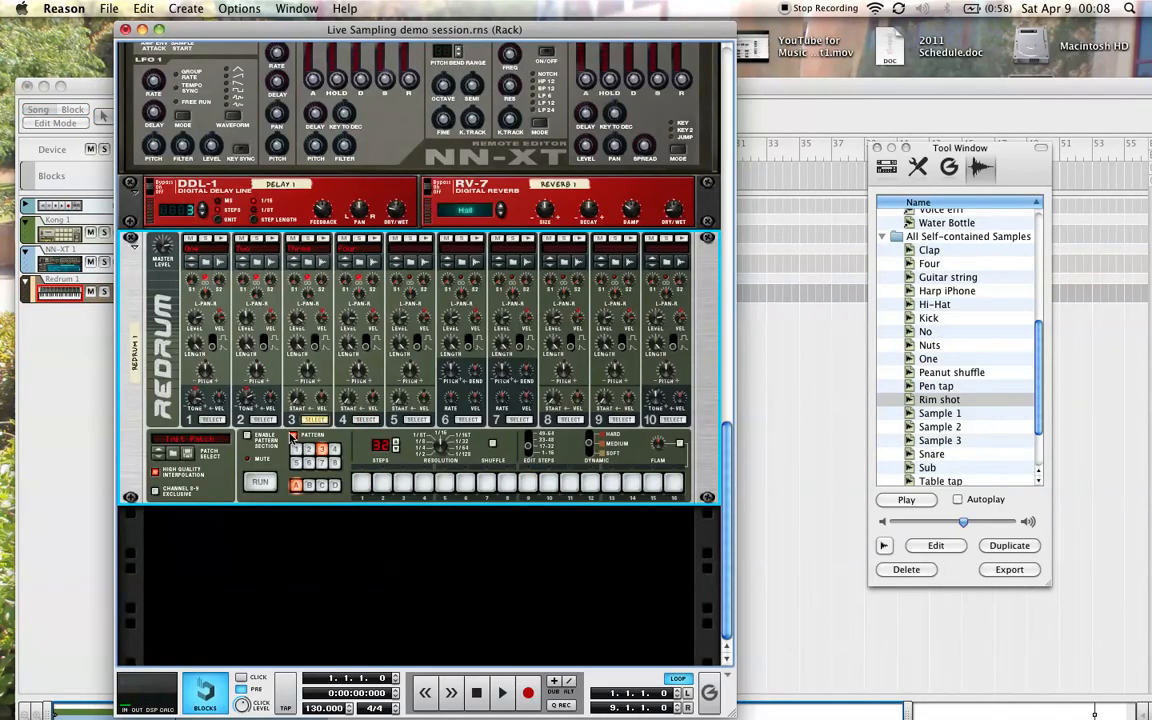
click(213, 420)
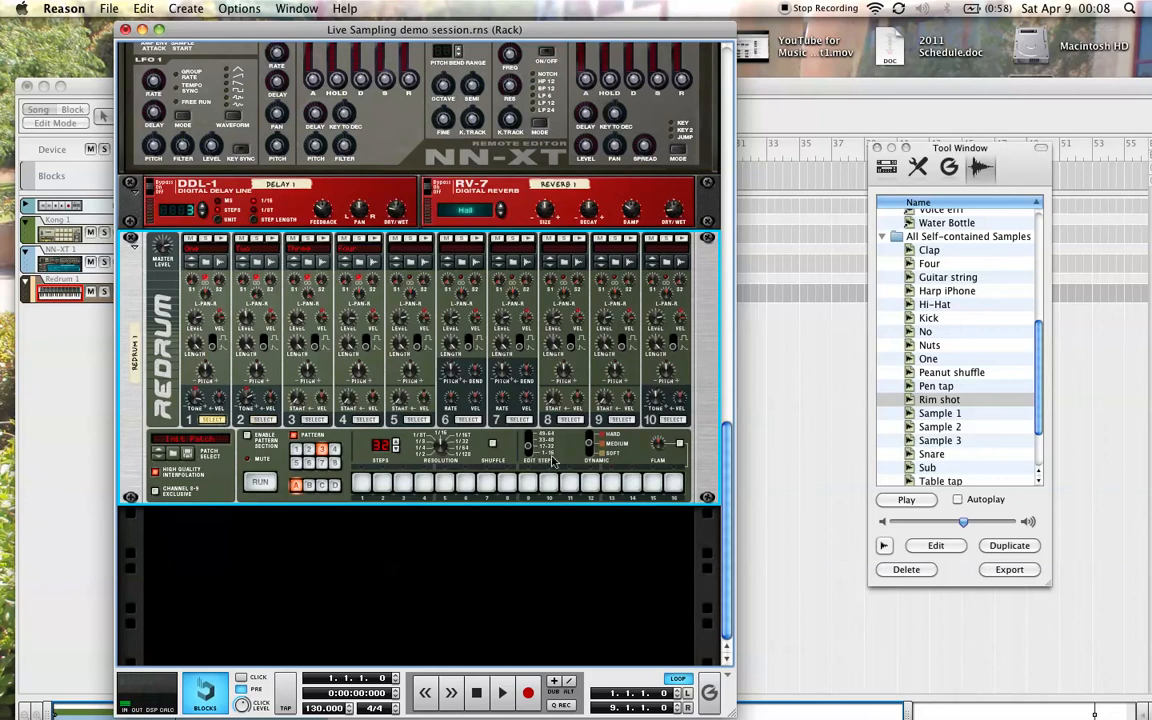
click(265, 420)
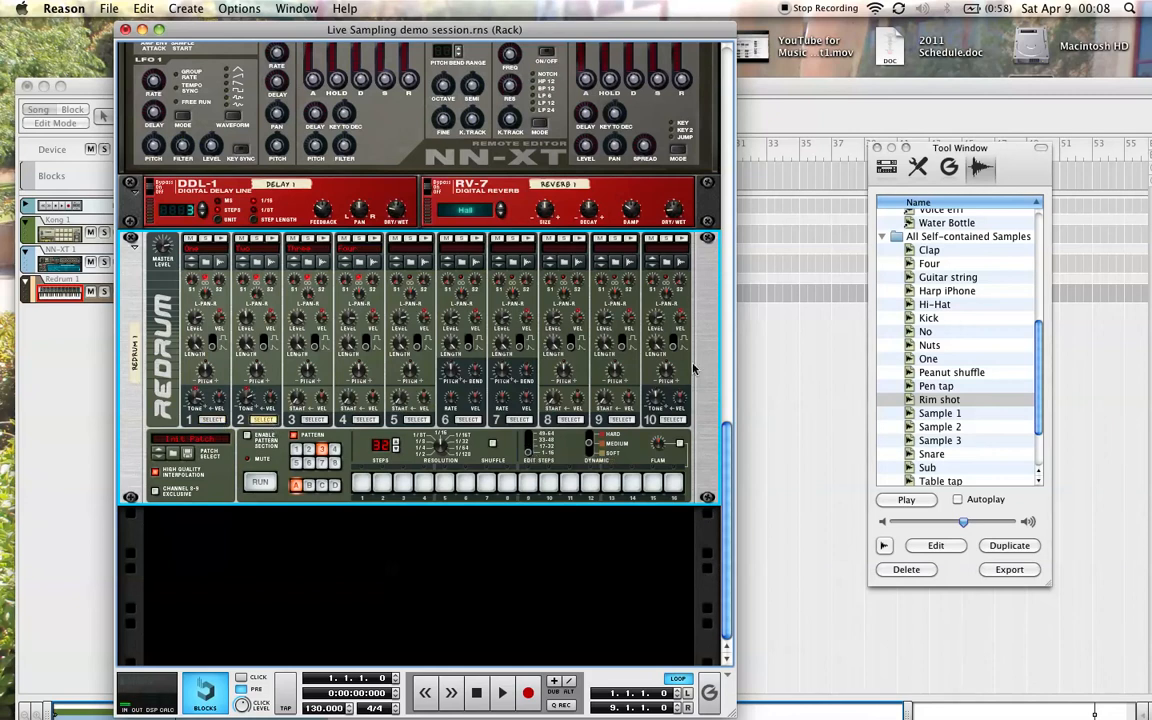
Add a new note lane to the Redrum 1 track and bring the rack back to the front.
click(751, 364)
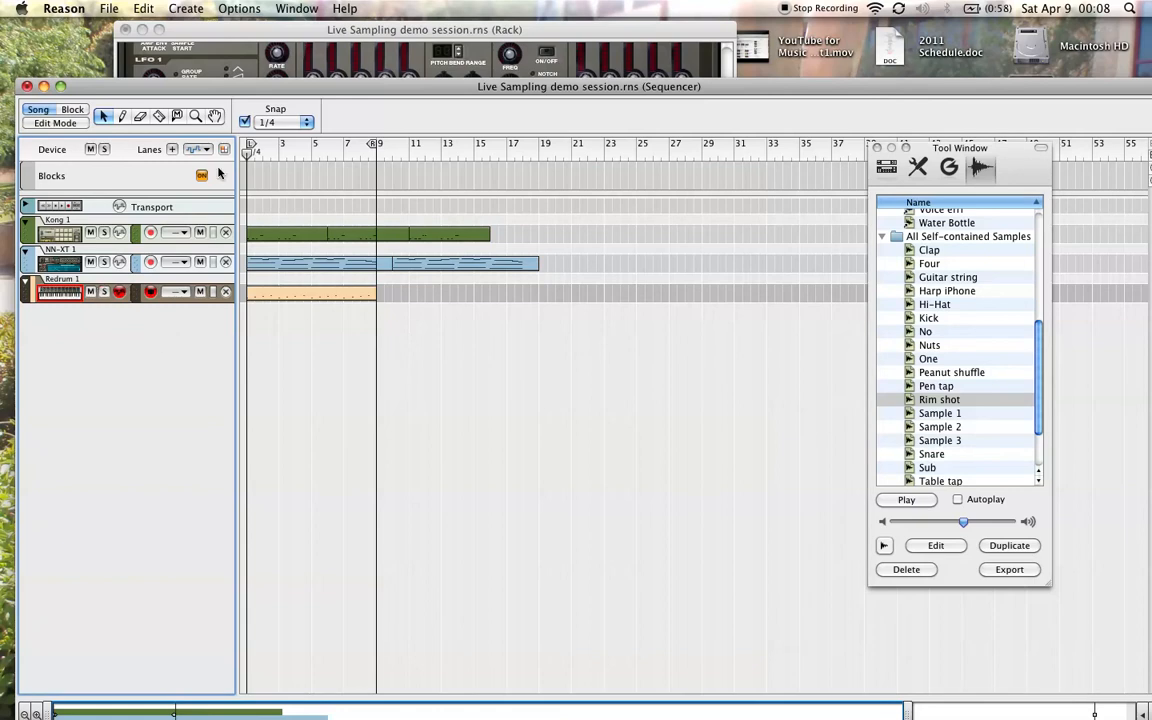
click(172, 150)
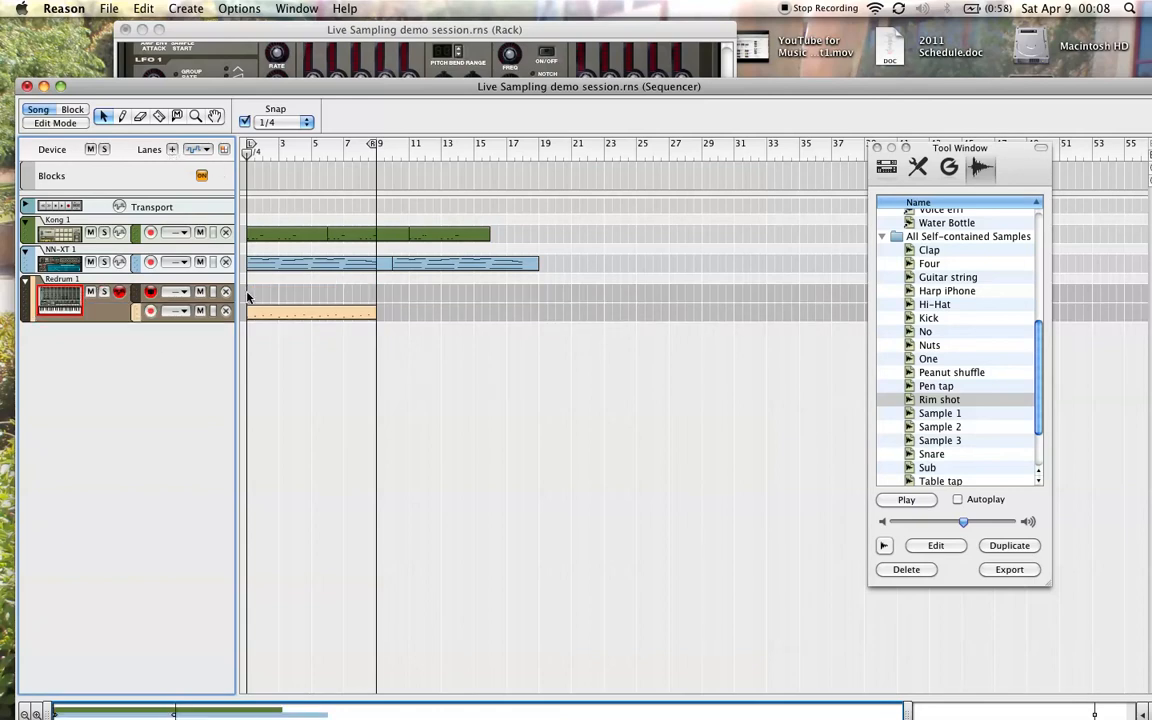
click(338, 32)
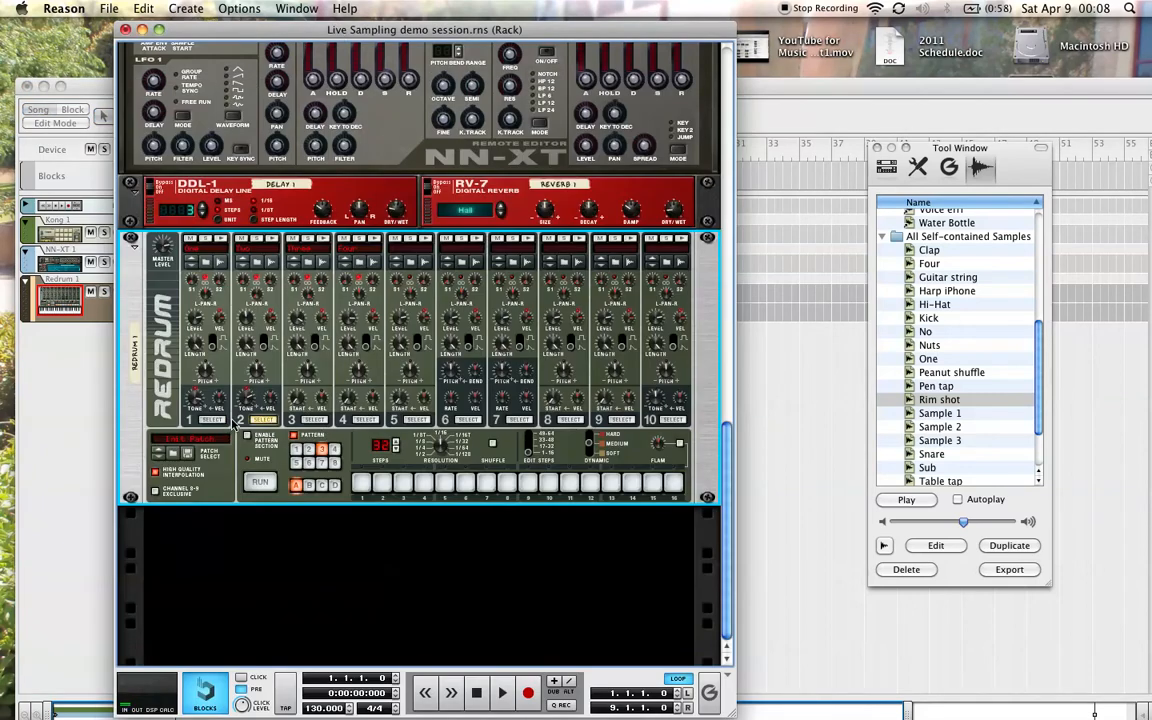
Enable Redrum's pattern section and program channel 1 with soft hits on steps 1 to 3.
click(214, 419)
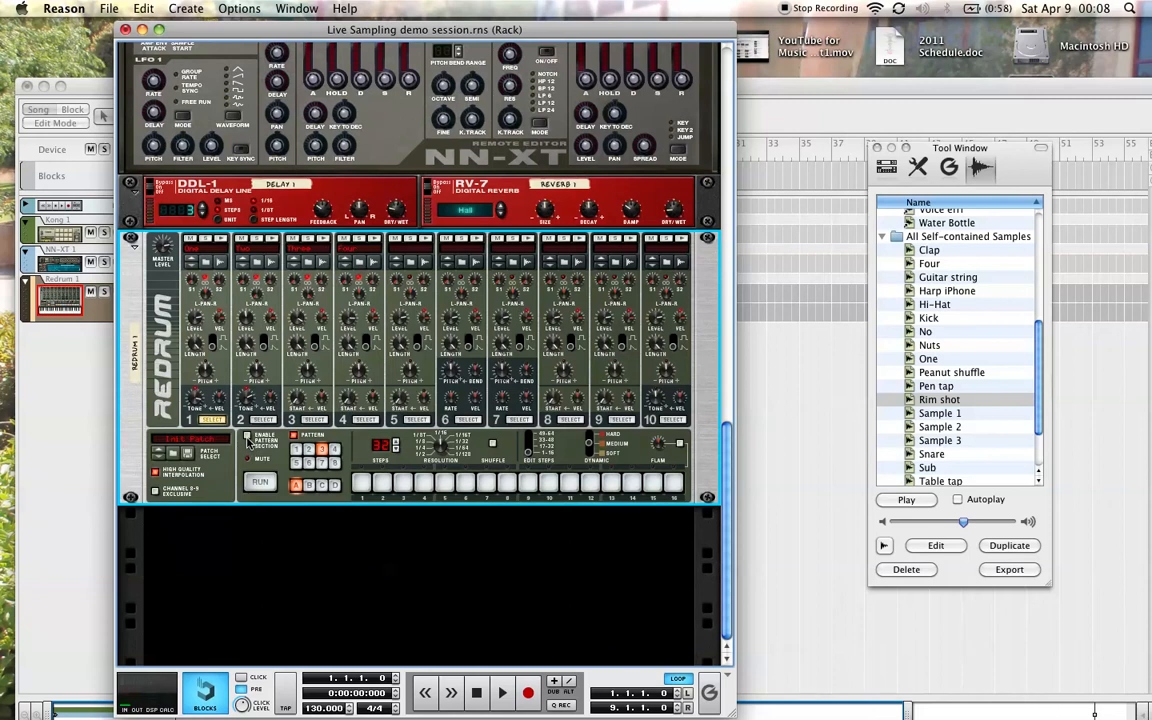
click(247, 437)
click(363, 483)
click(359, 485)
click(364, 485)
click(384, 485)
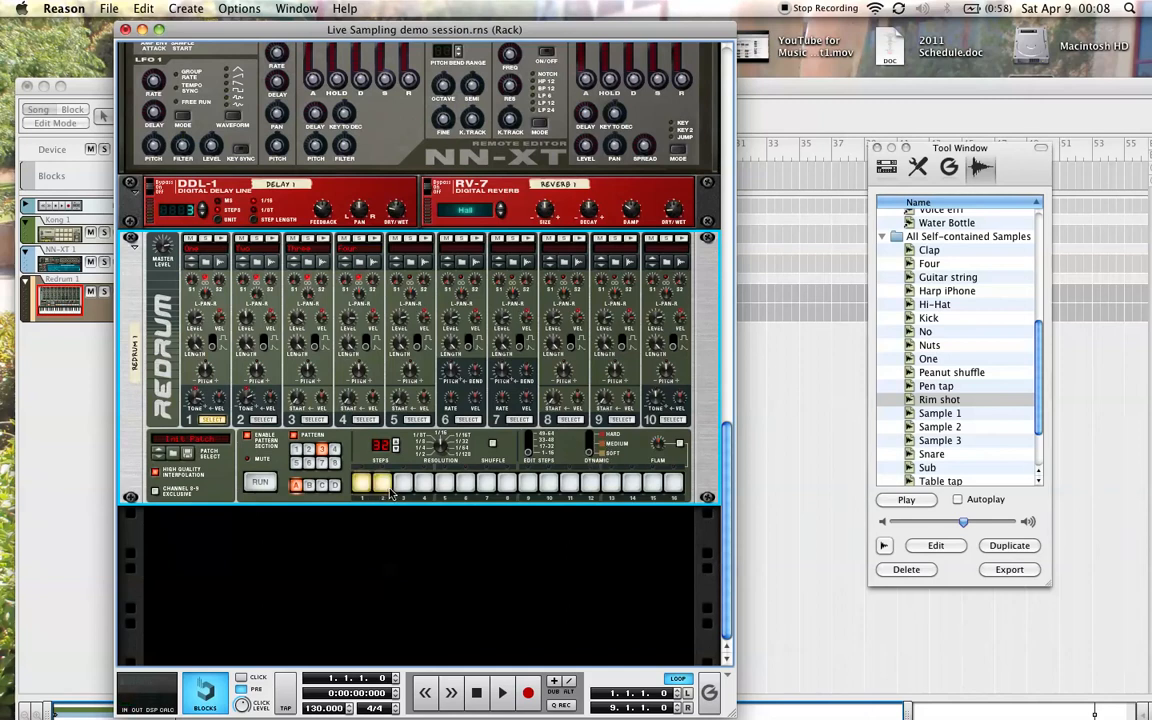
click(398, 486)
Program soft hits for channel 2 on steps 5 to 7, channel 3 from step 9 and channel 4 on steps 13 to 15.
click(265, 420)
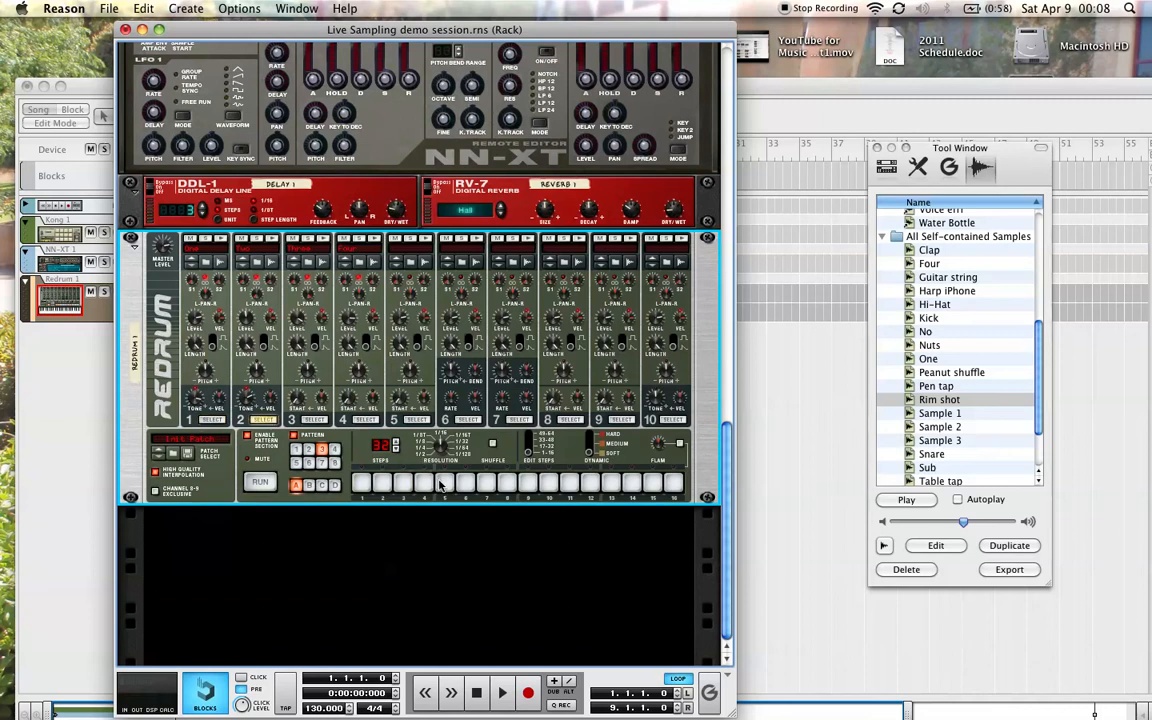
click(445, 485)
click(447, 485)
drag(447, 485, 486, 485)
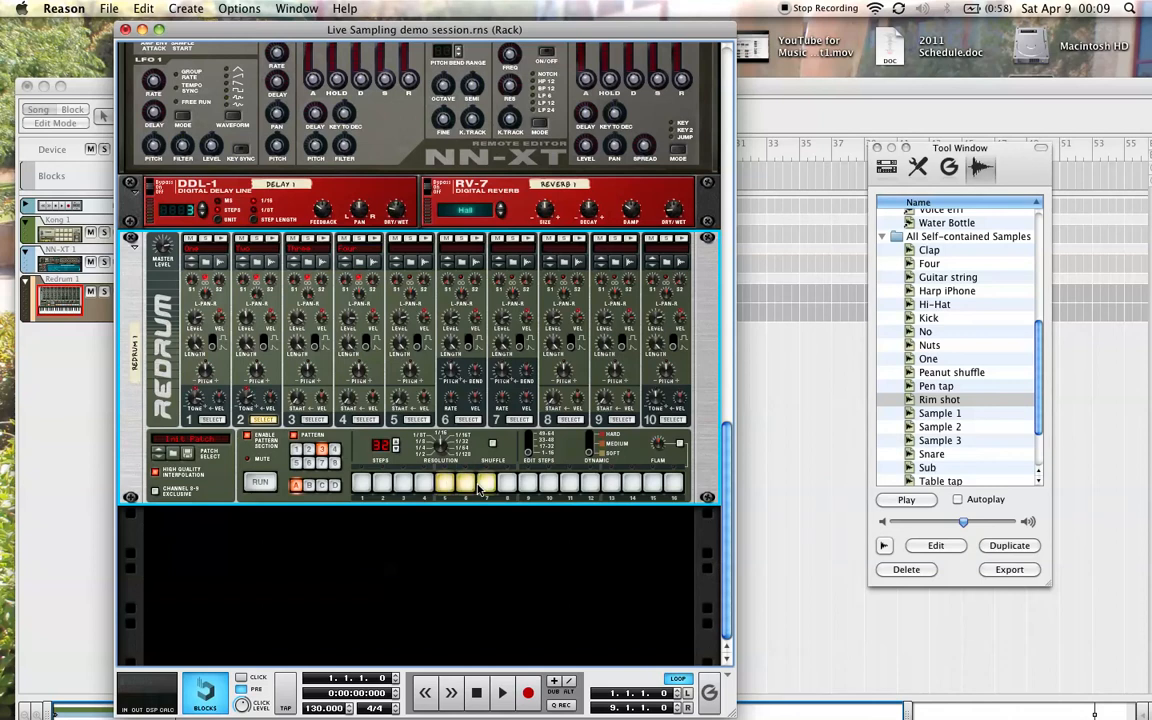
click(314, 420)
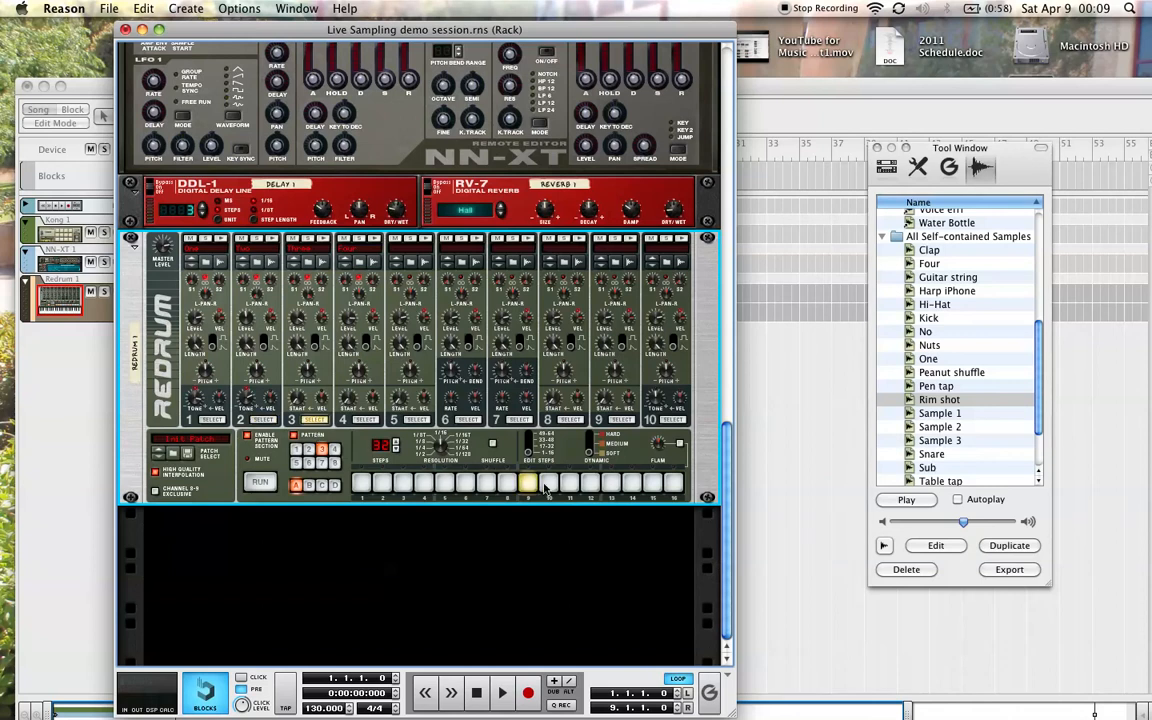
click(366, 420)
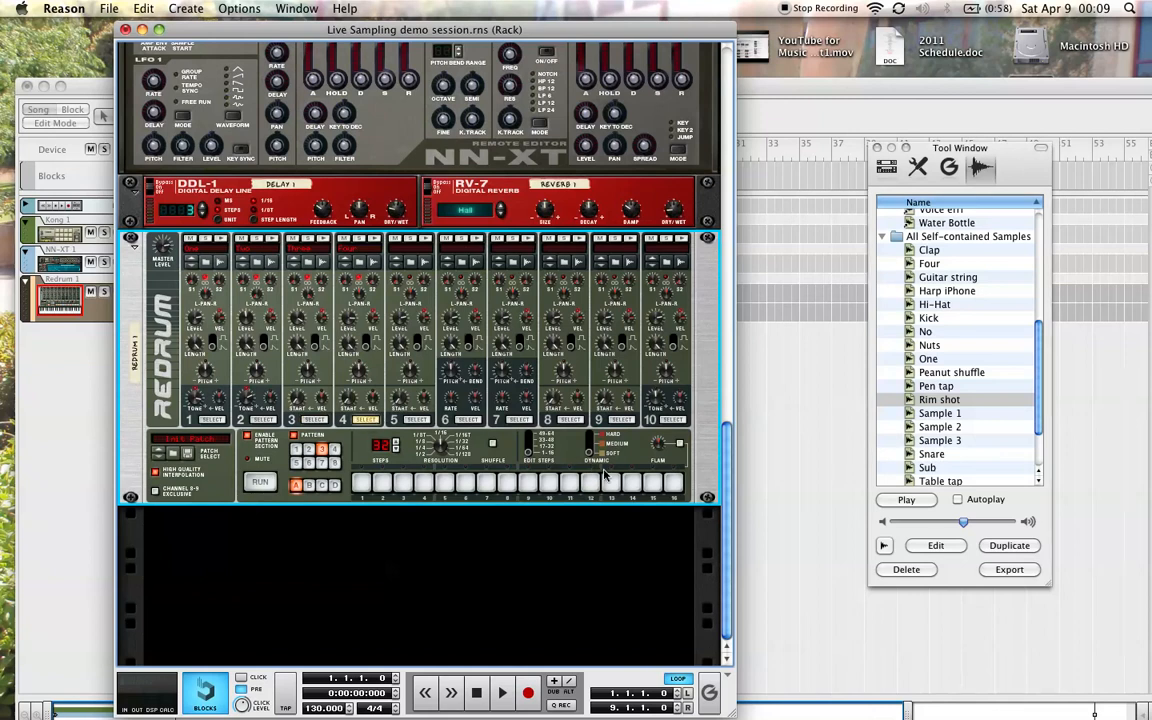
drag(614, 487, 645, 485)
Preview the Redrum pattern, set its length to 16 steps, and copy it to the new lane of the Redrum 1 track.
click(260, 483)
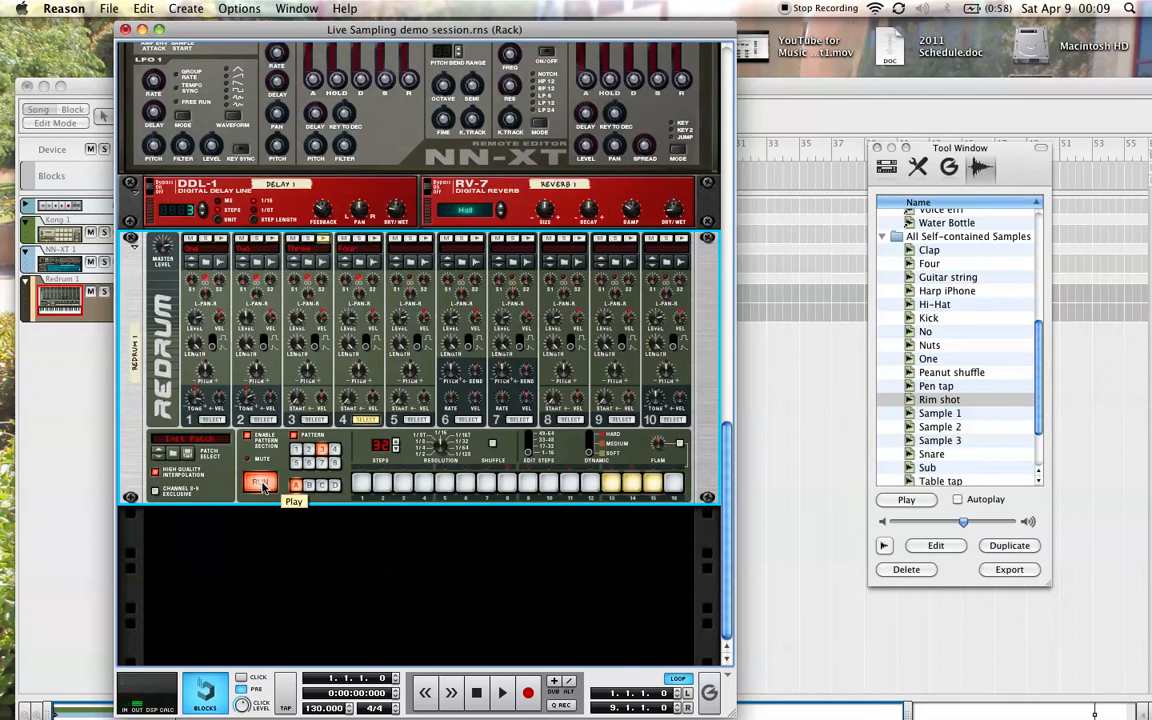
click(261, 484)
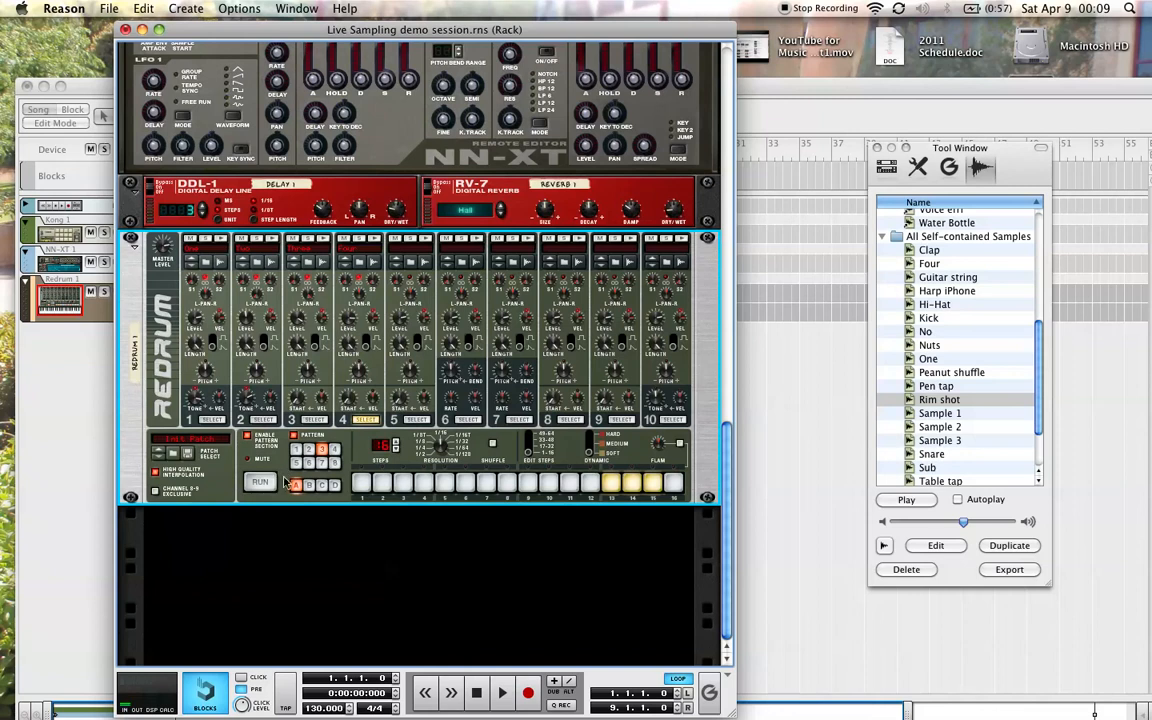
click(143, 8)
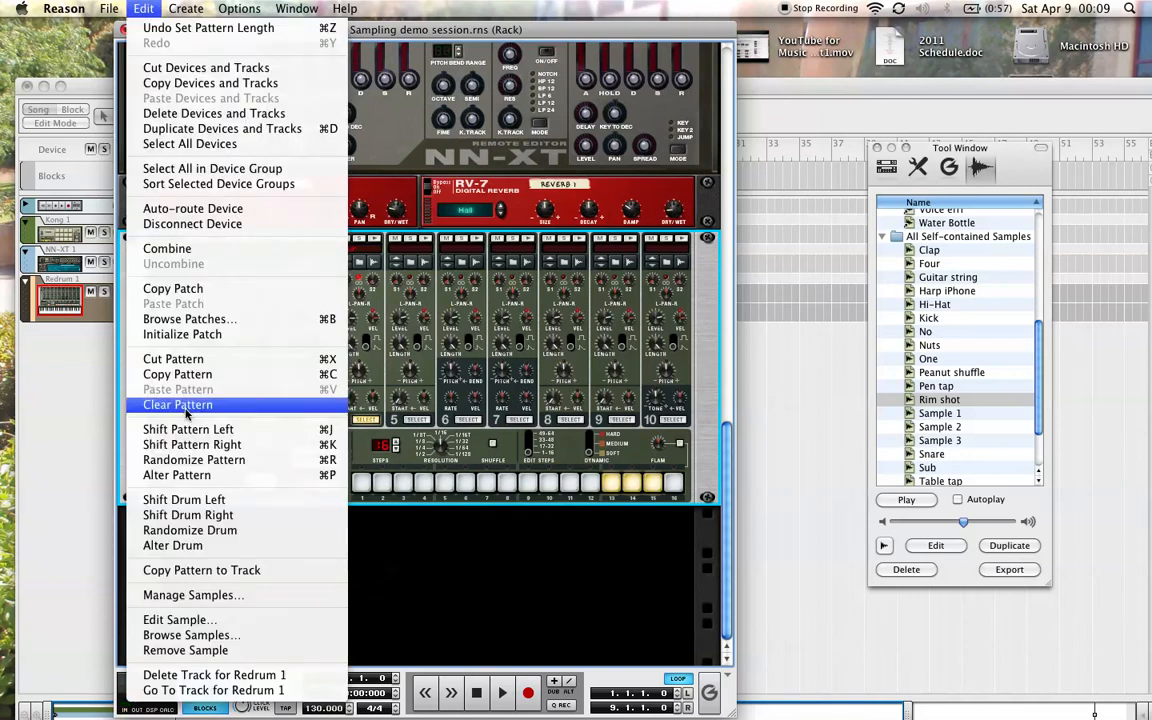
click(201, 570)
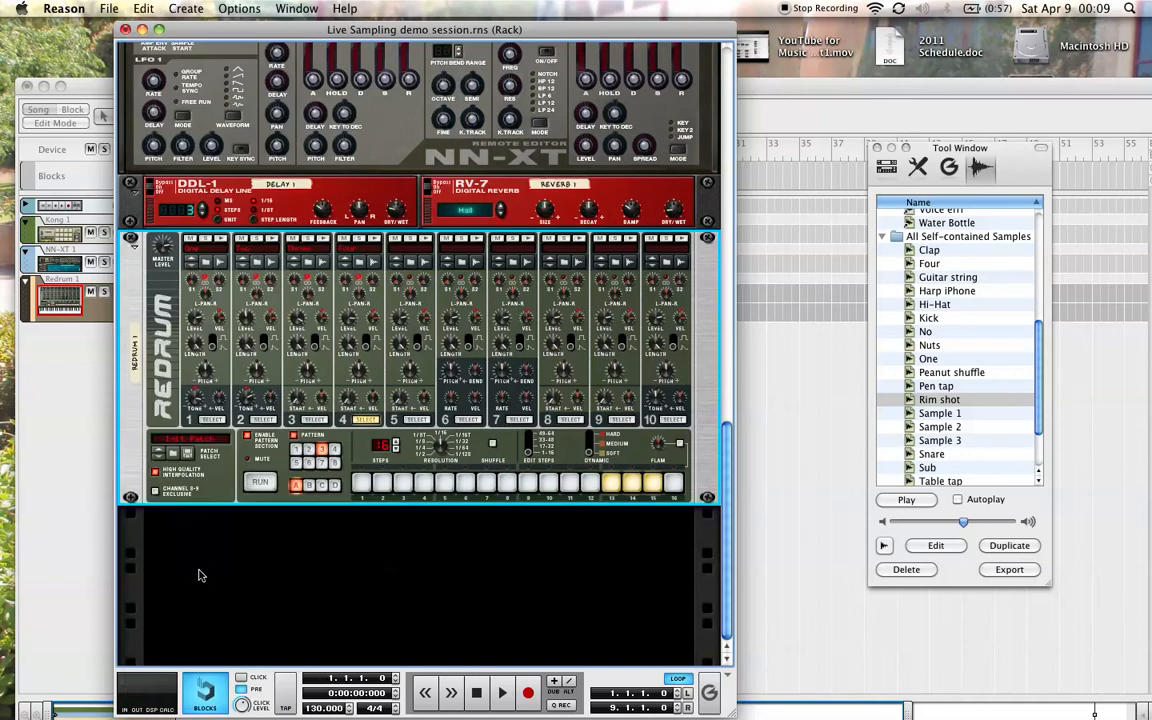
click(73, 395)
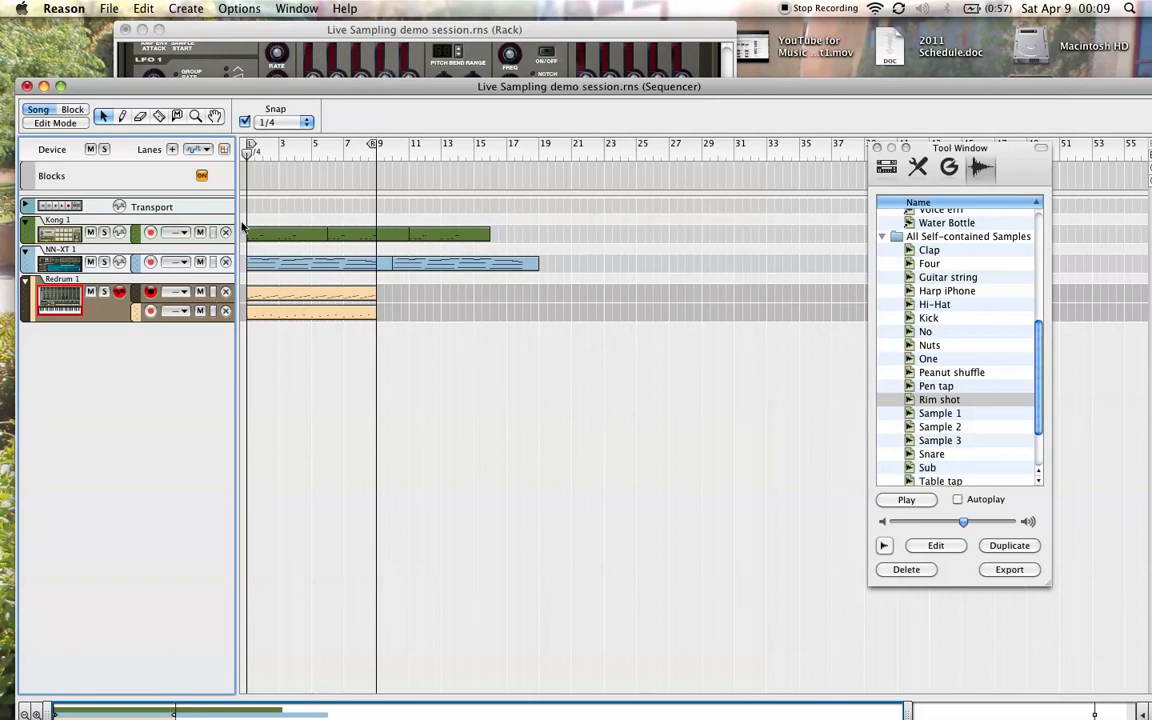
Solo the Redrum 1 track and play it, muting its note lanes to check them individually.
click(104, 292)
drag(373, 85, 369, 65)
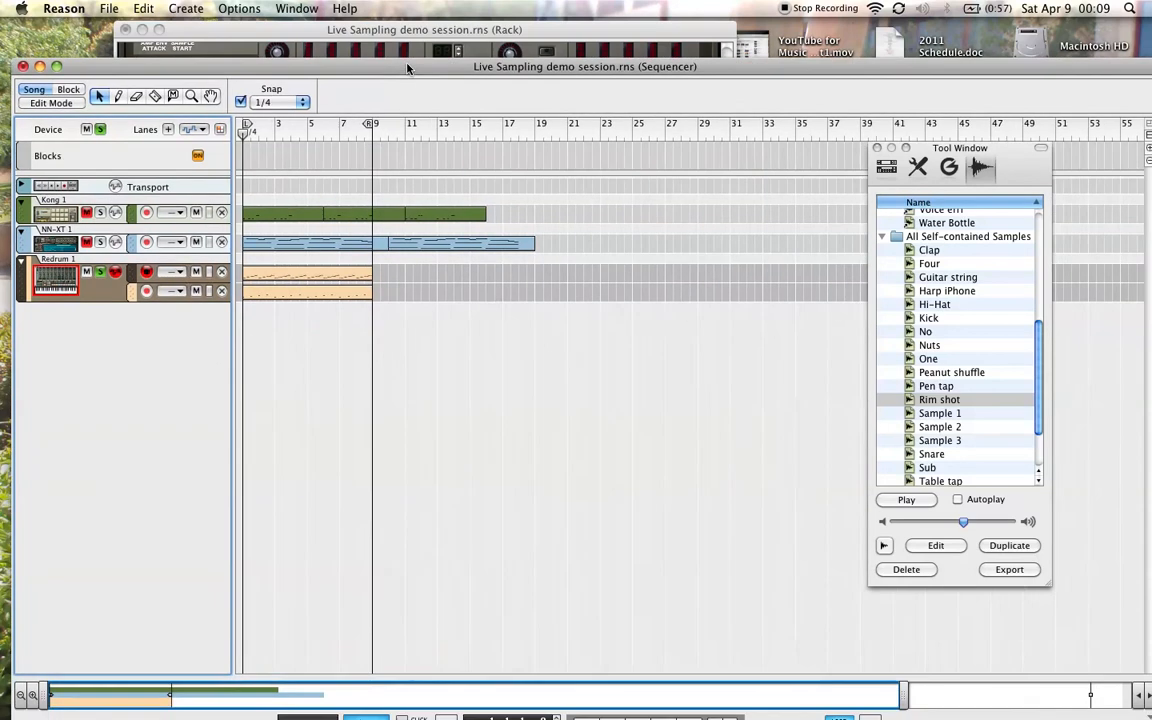
key(space)
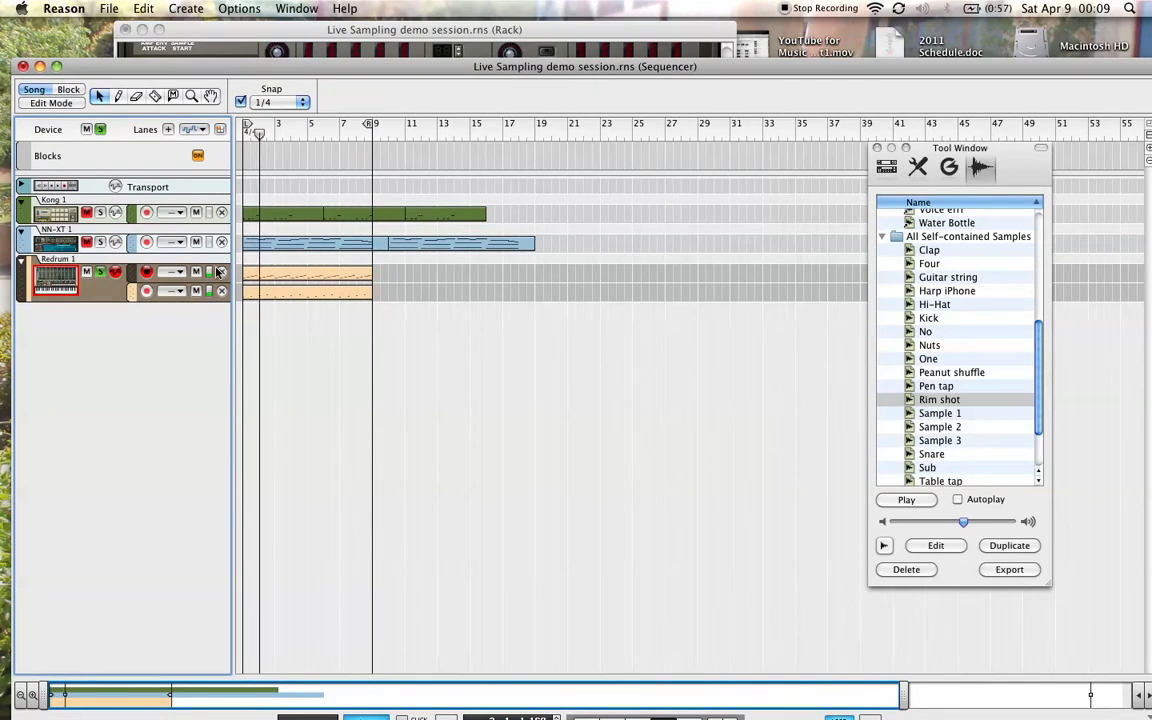
click(197, 272)
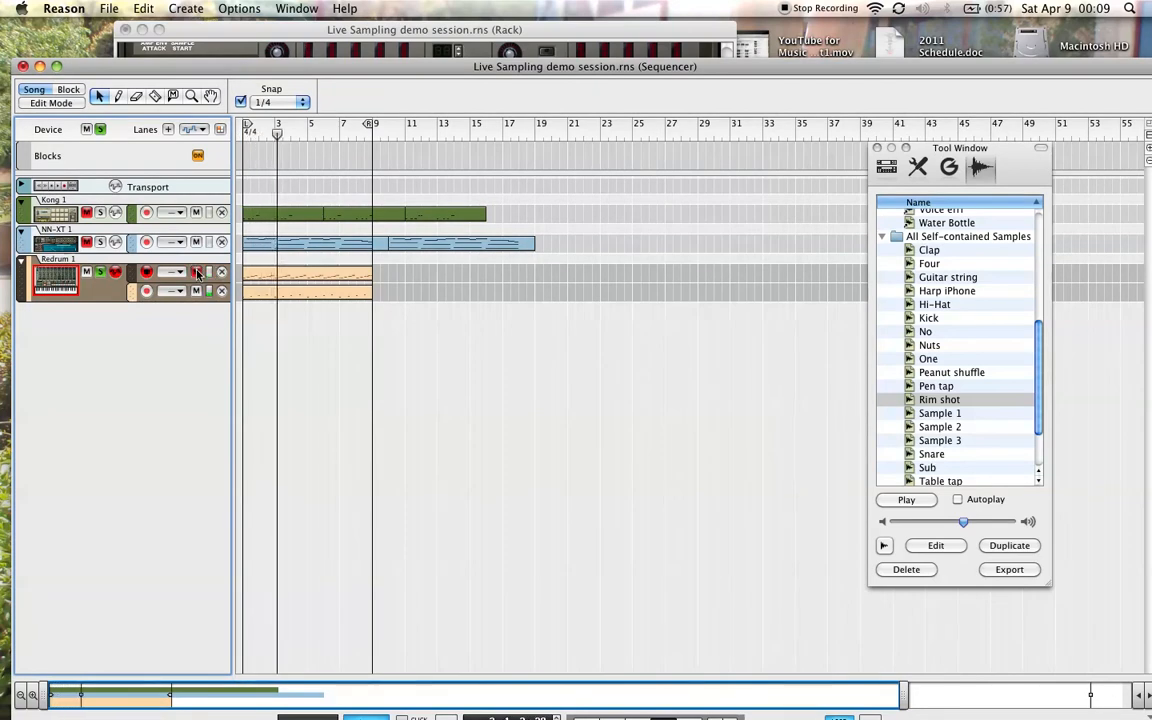
click(197, 272)
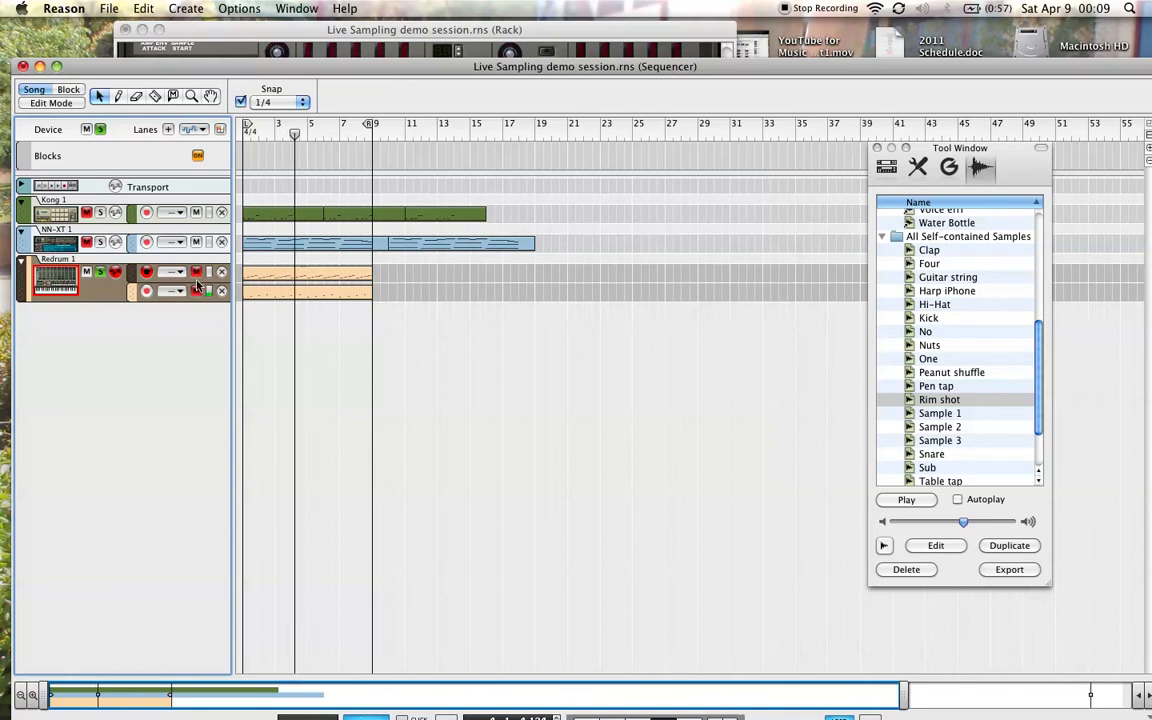
Turn off Redrum's pattern section and replay the sequence from the start.
key(F6)
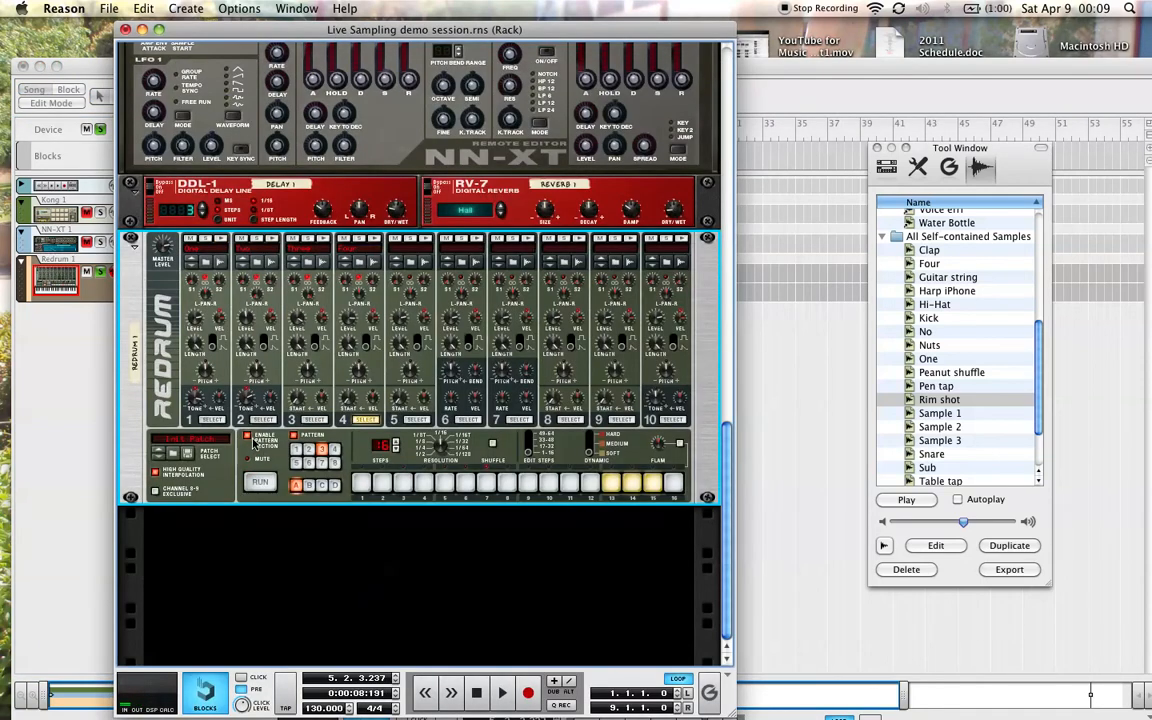
click(760, 399)
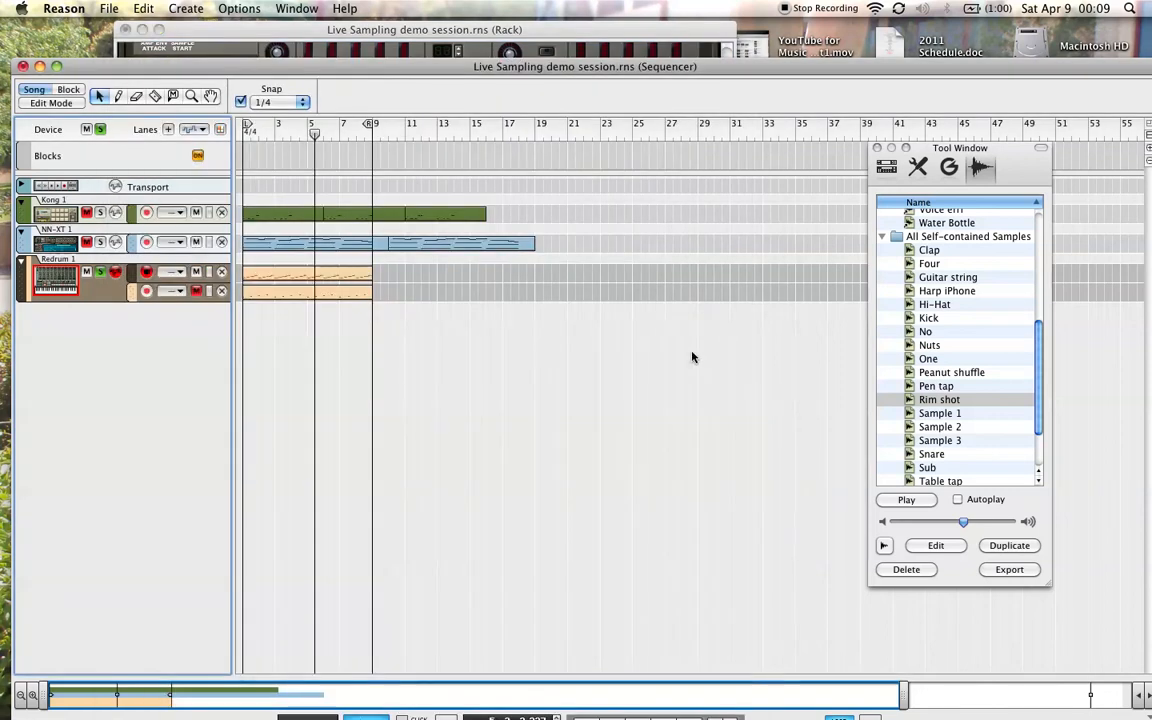
click(248, 133)
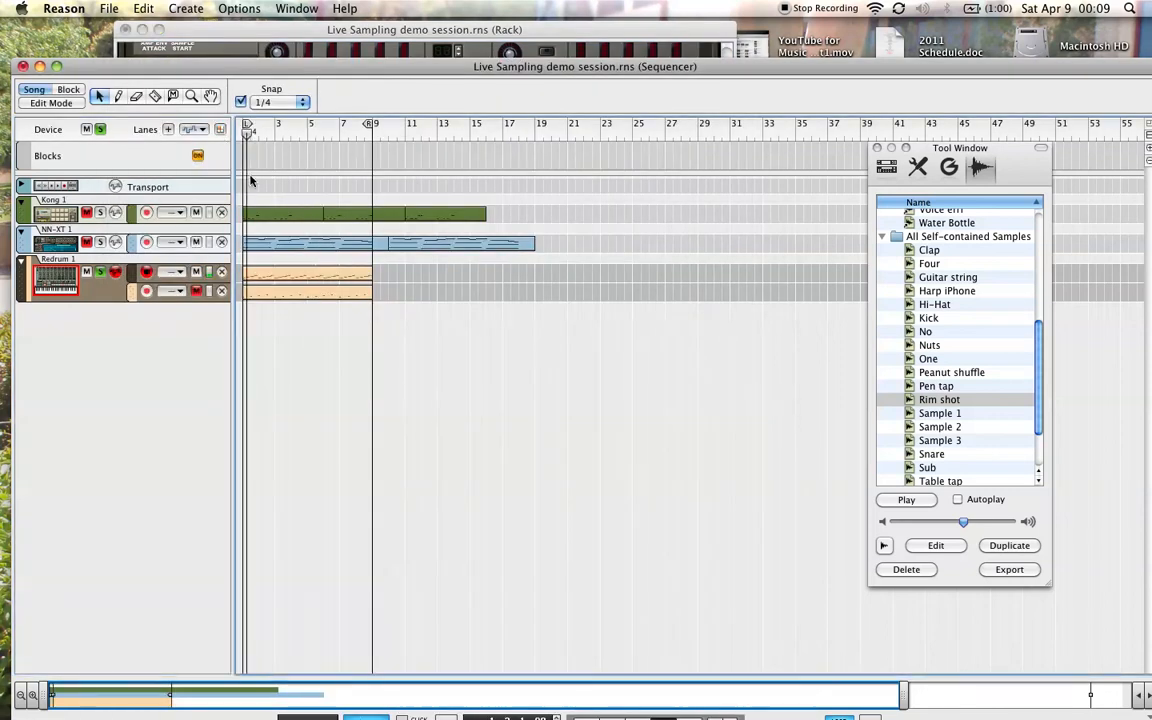
Switch the mute between the two Redrum lanes, unmute both, and take the Redrum 1 track out of solo.
click(196, 291)
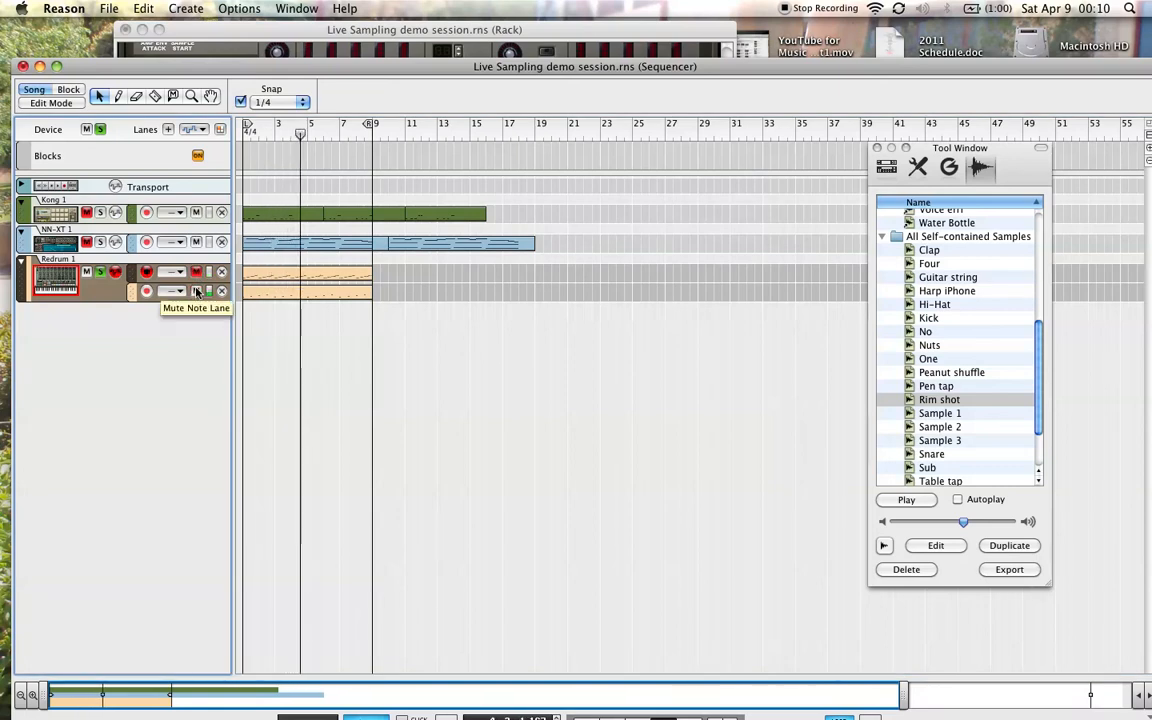
click(196, 272)
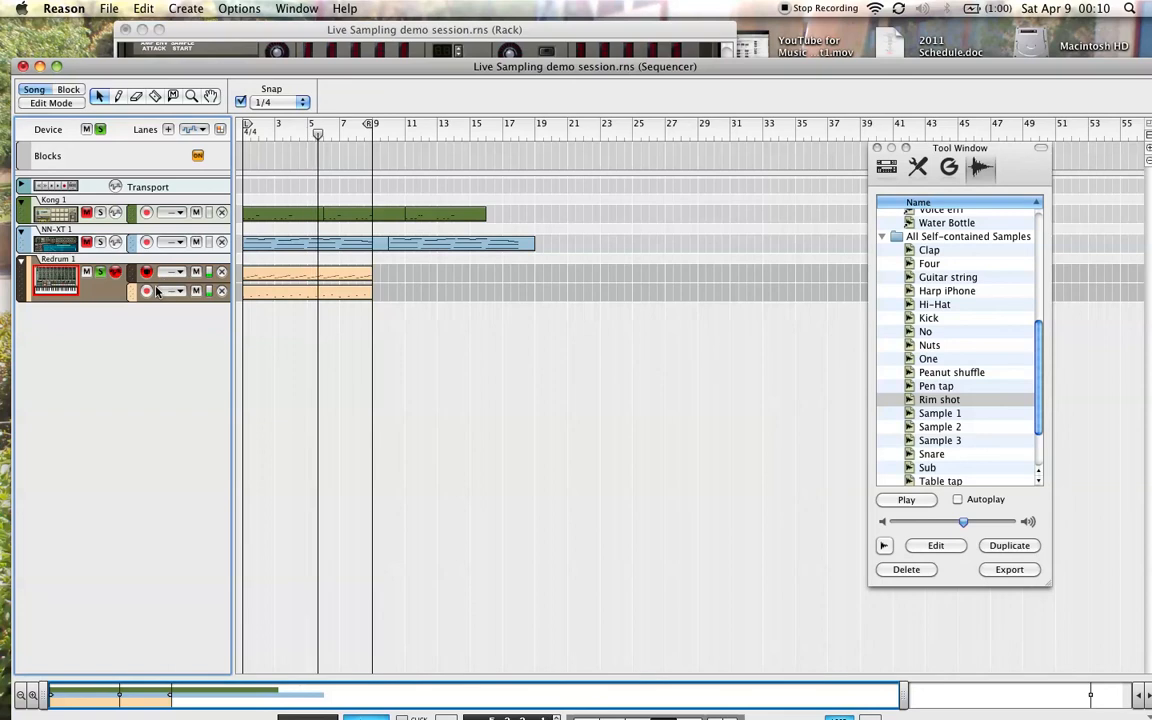
click(101, 273)
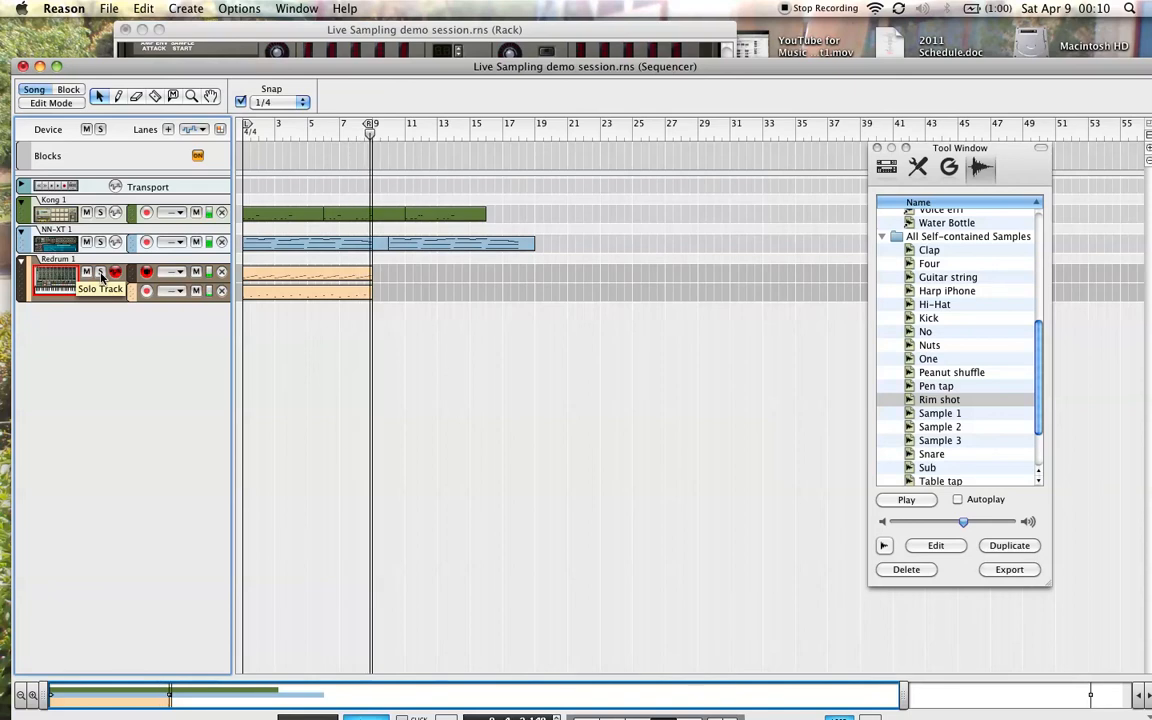
Set the Kong channel's level in the mixer to 58 during playback, and return the song position to the start.
click(258, 42)
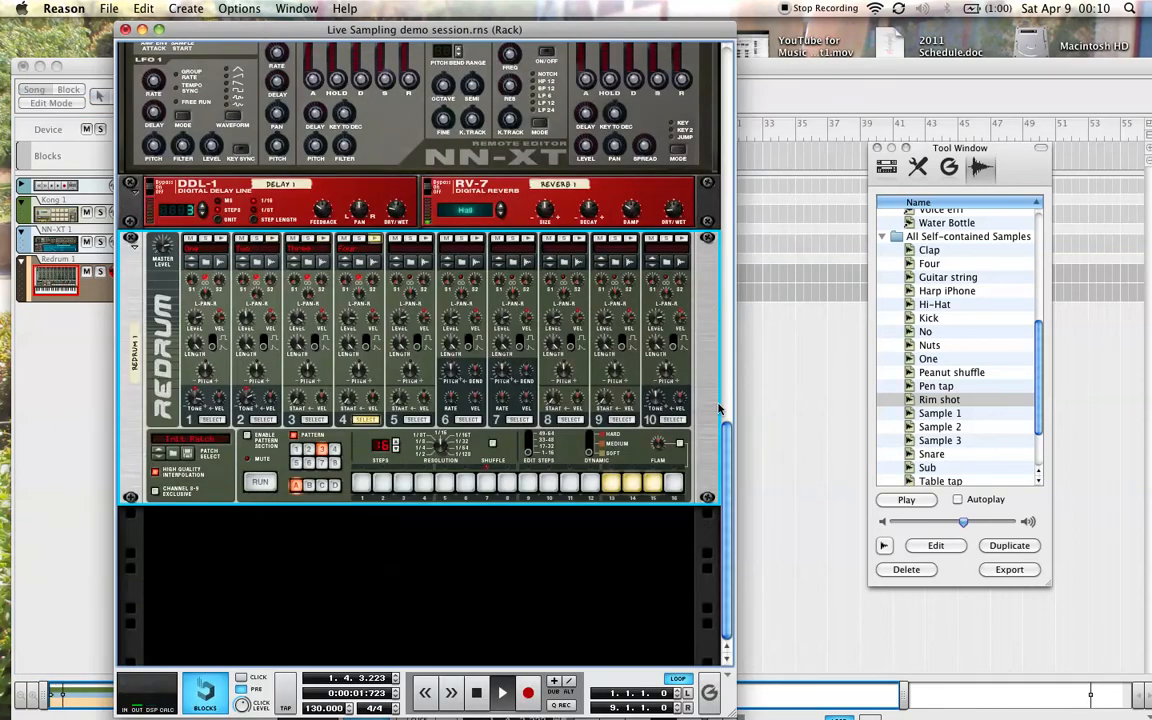
scroll(732, 72, up, 10)
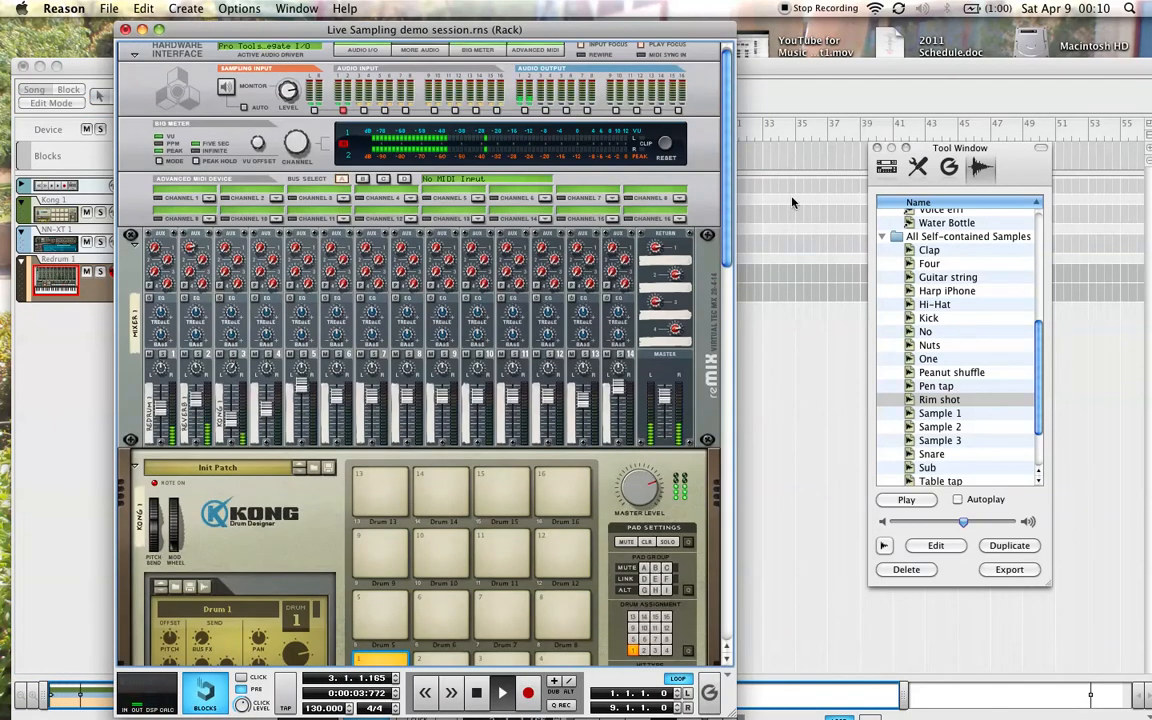
click(240, 400)
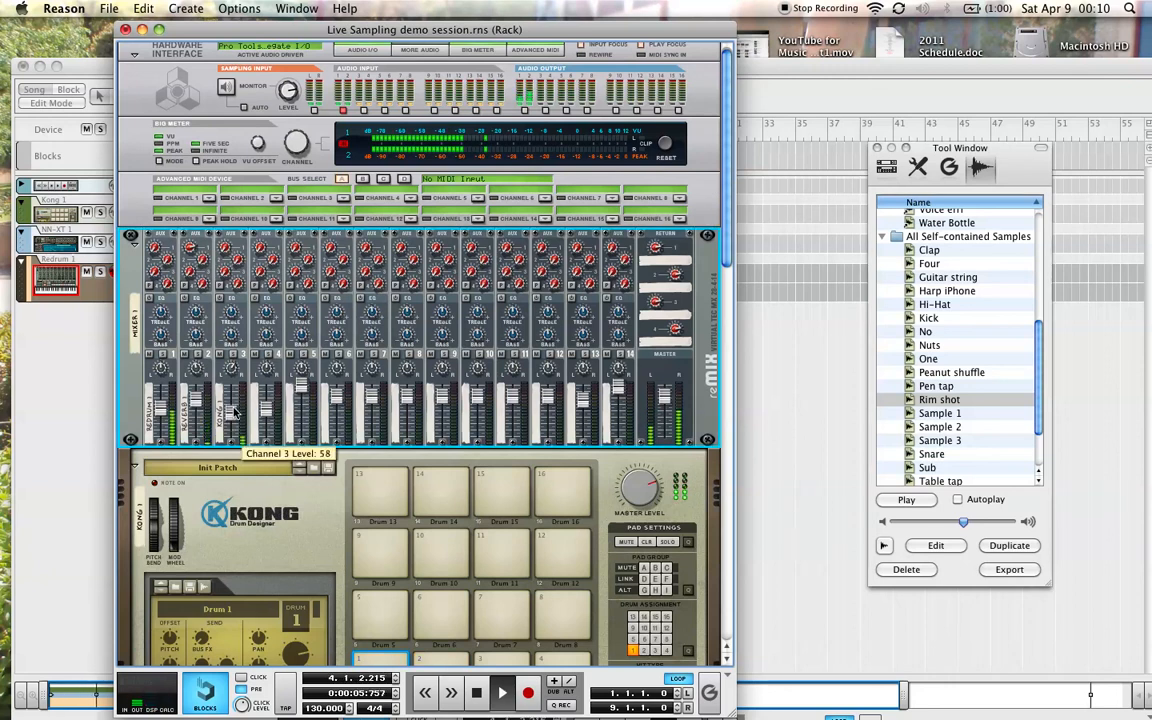
click(774, 373)
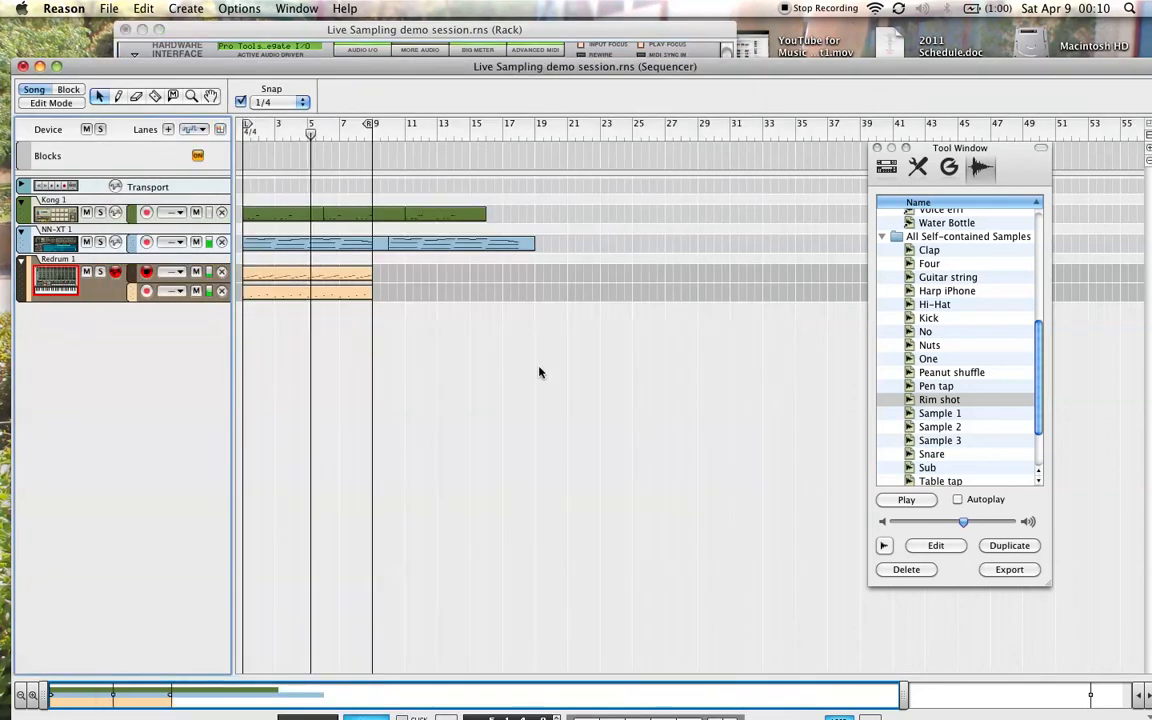
drag(313, 137, 236, 130)
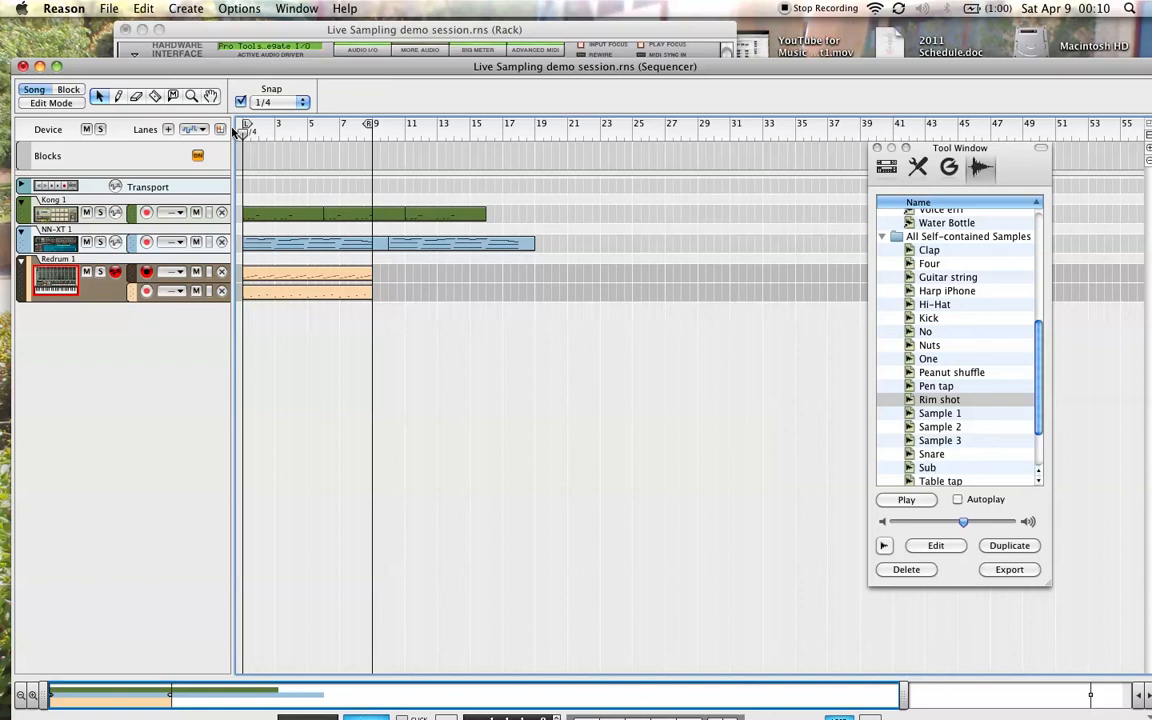
Review the rack from Redrum up to the mixer, including the effects available to create, and return to the sequencer.
click(523, 30)
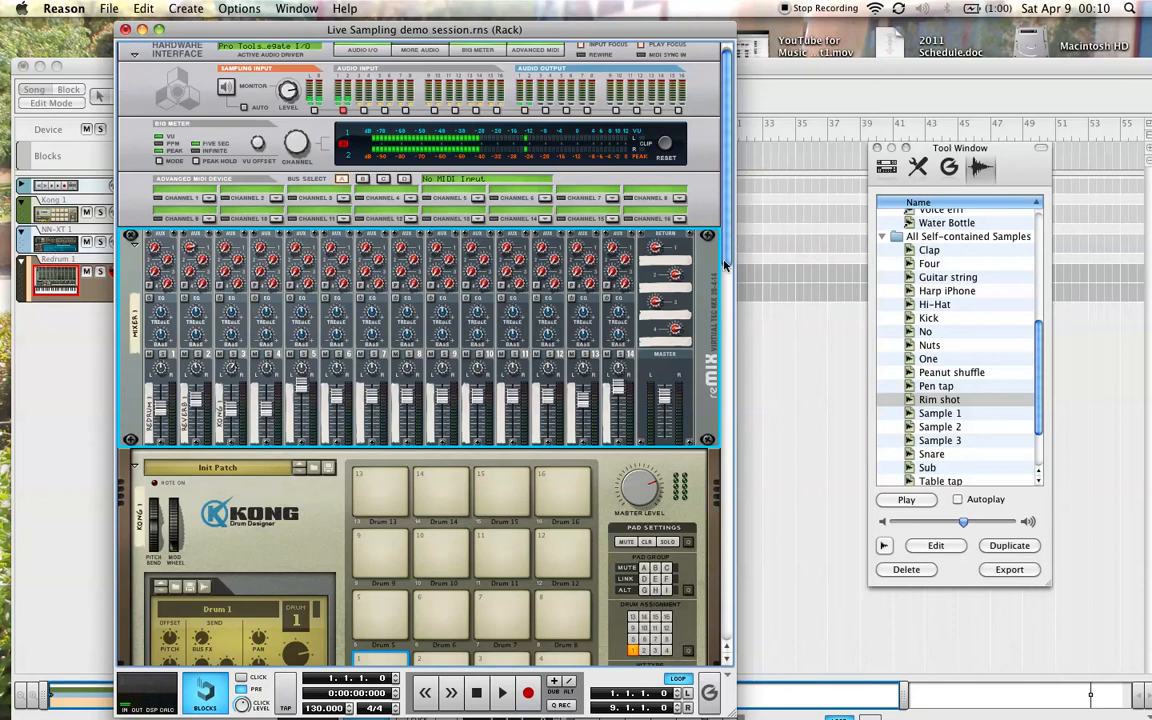
scroll(712, 400, down, 10)
scroll(717, 490, down, 8)
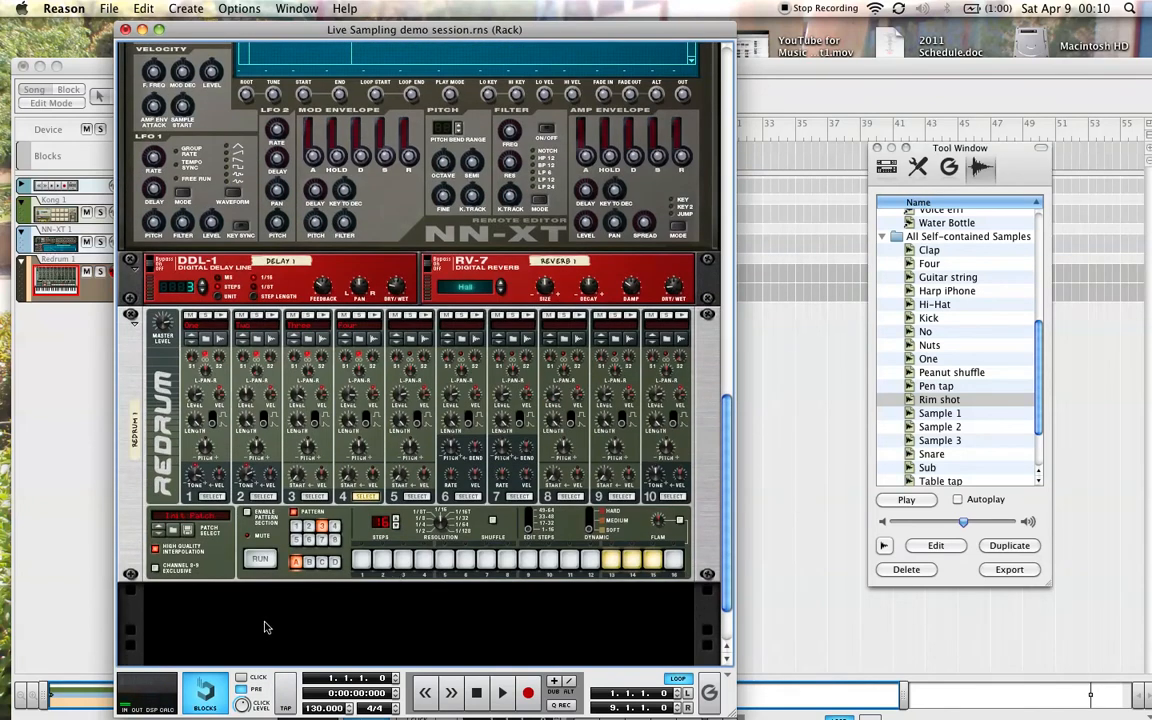
click(293, 388)
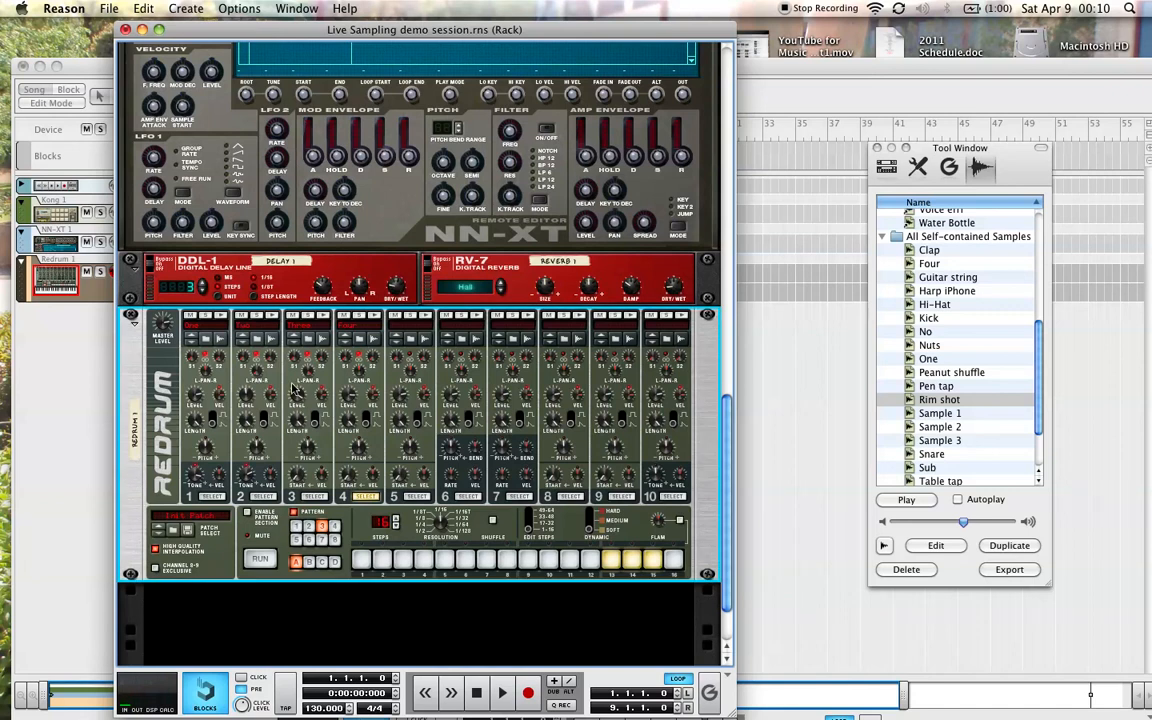
click(188, 9)
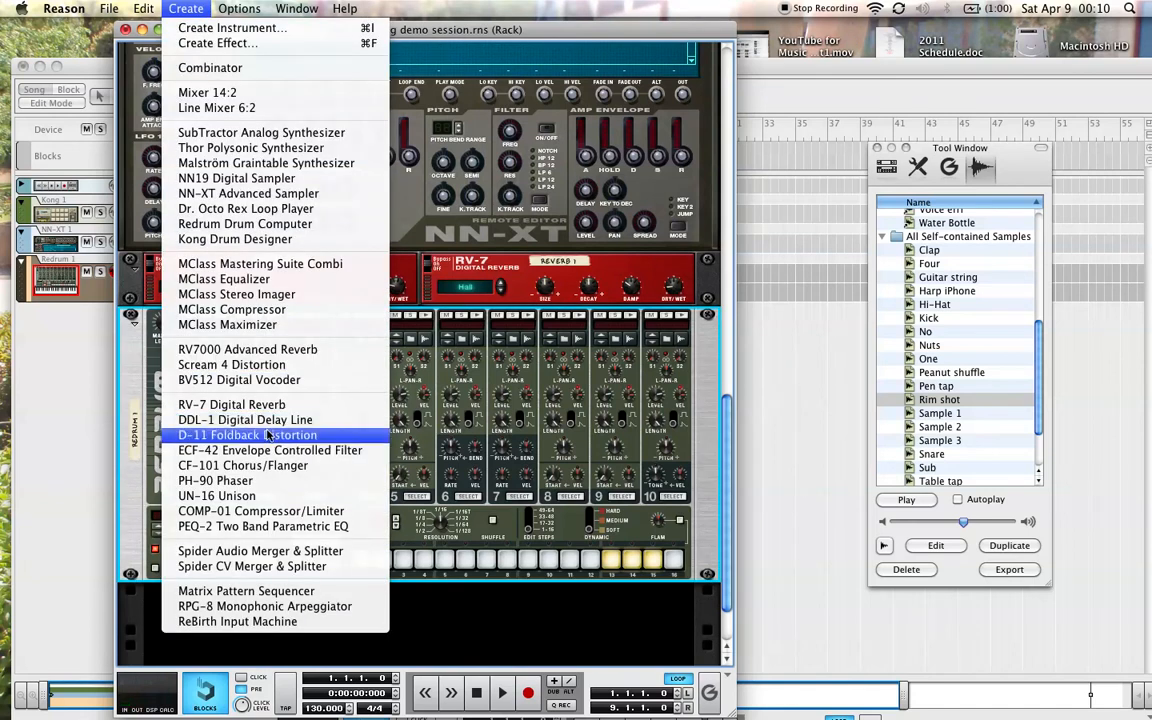
click(421, 555)
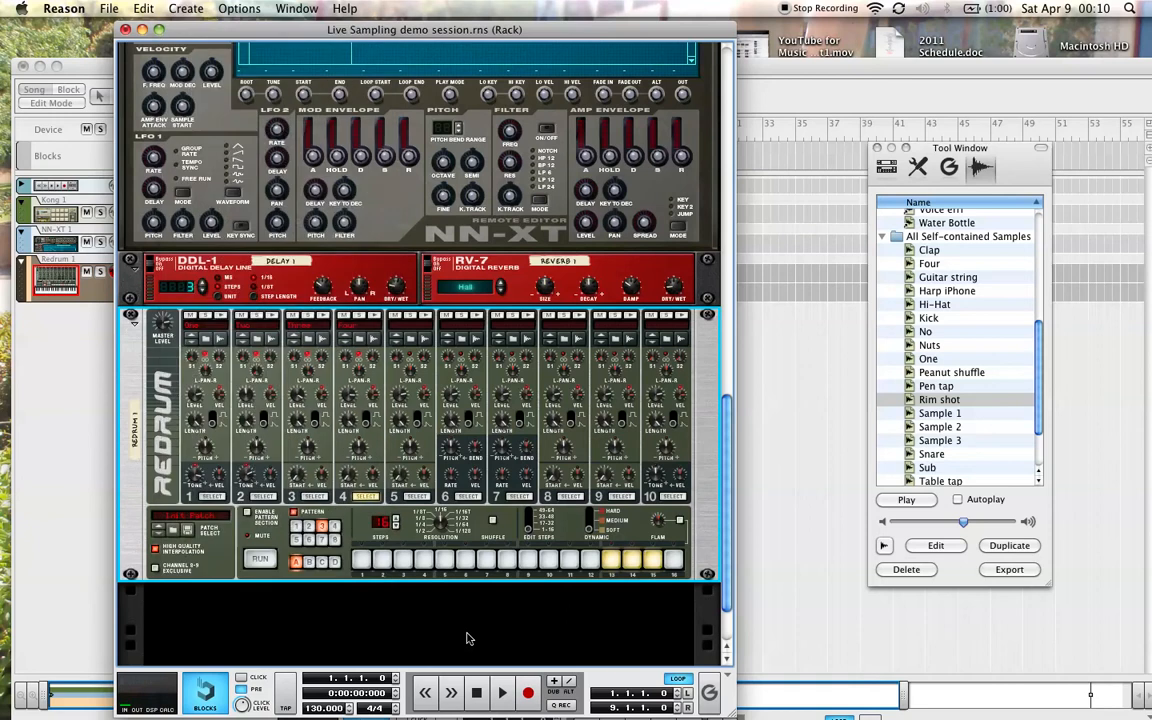
drag(724, 493, 706, 140)
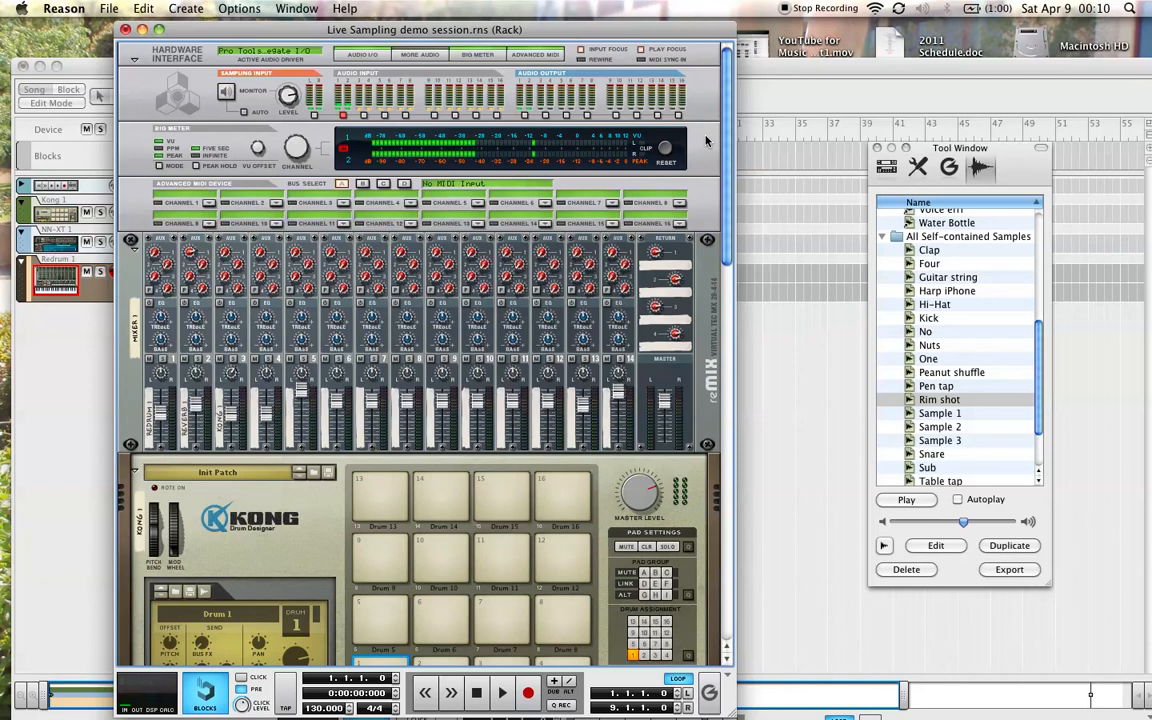
click(147, 377)
click(762, 390)
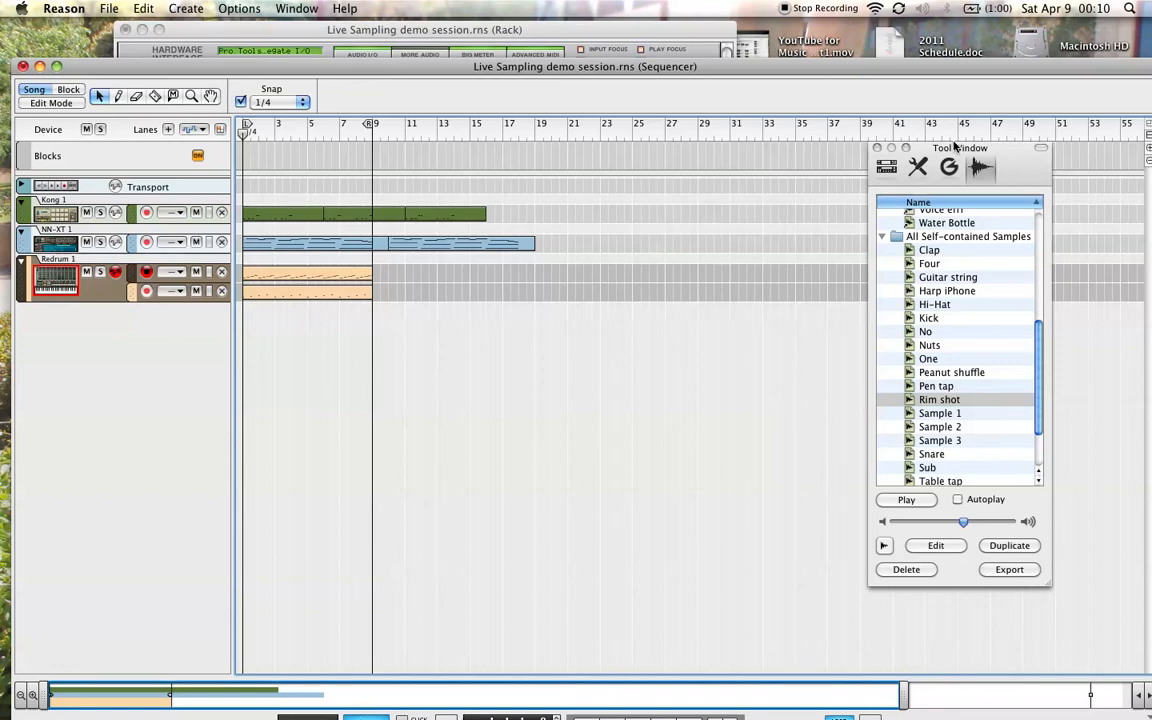
Close the Tool Window and reposition the sequencer window so its transport controls are visible.
drag(952, 149, 947, 248)
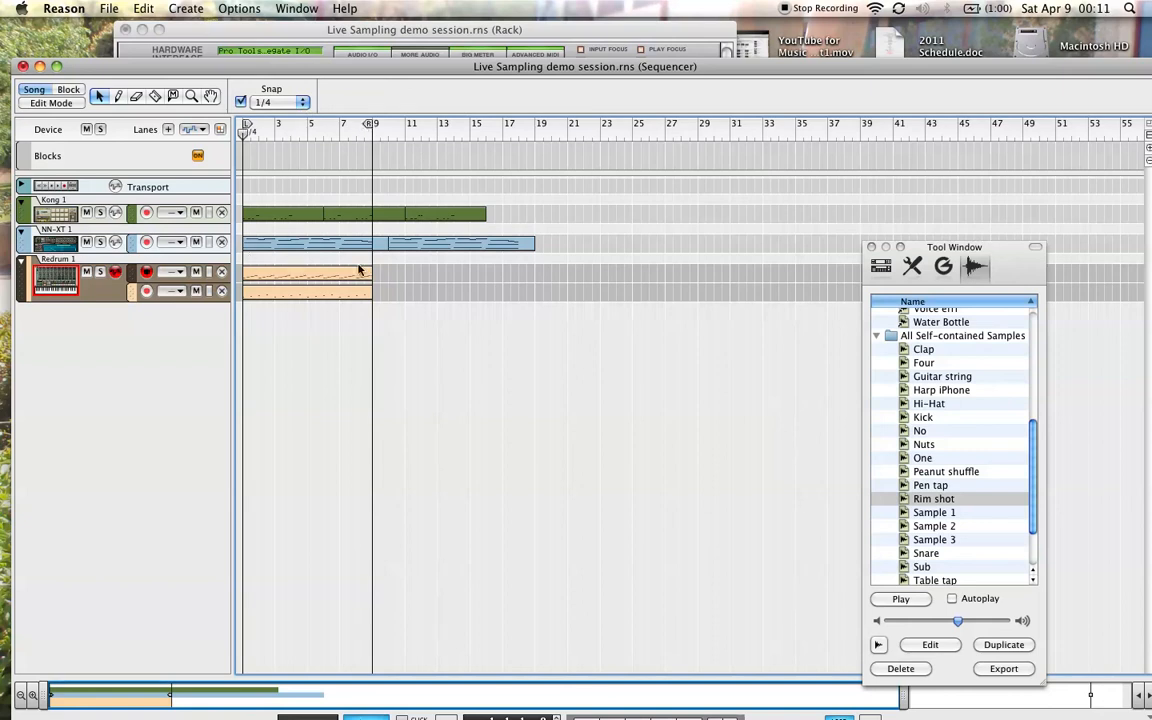
click(108, 8)
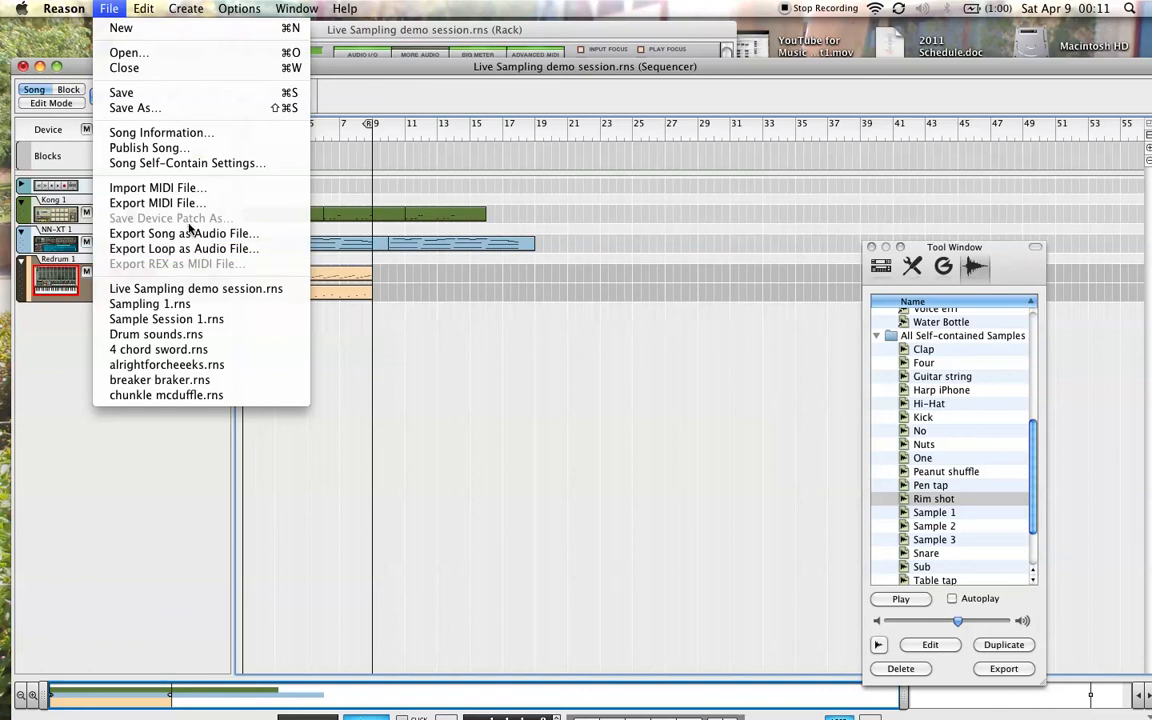
click(104, 9)
drag(820, 72, 739, 36)
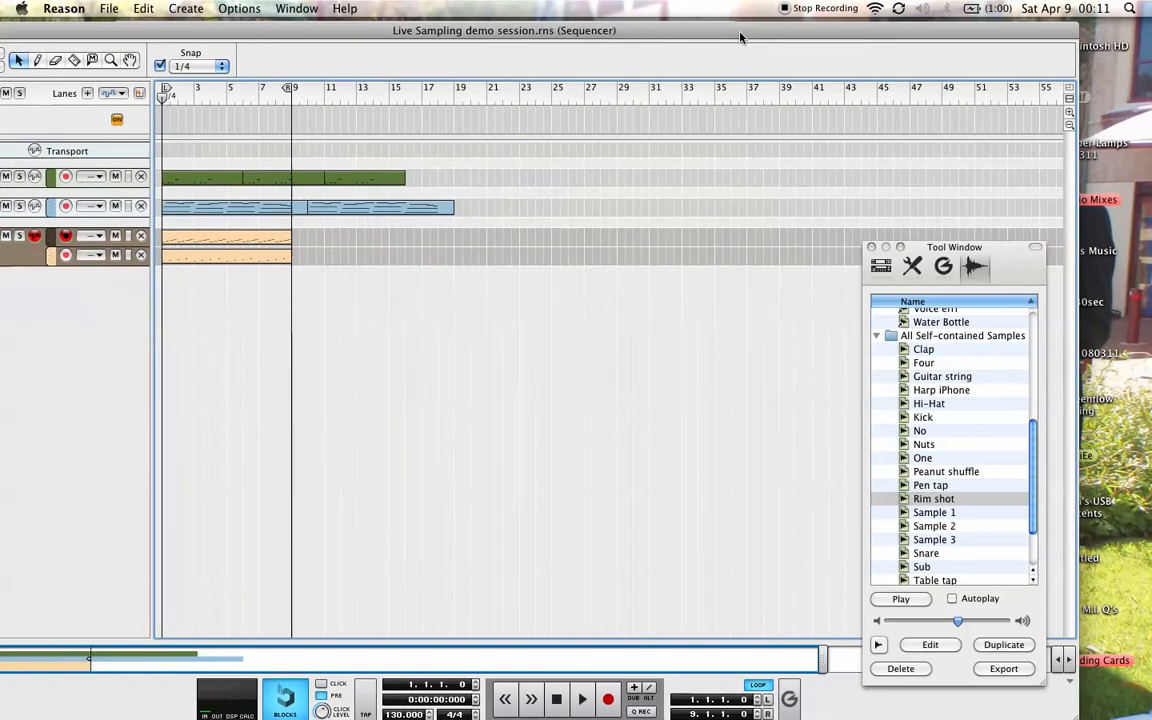
click(871, 247)
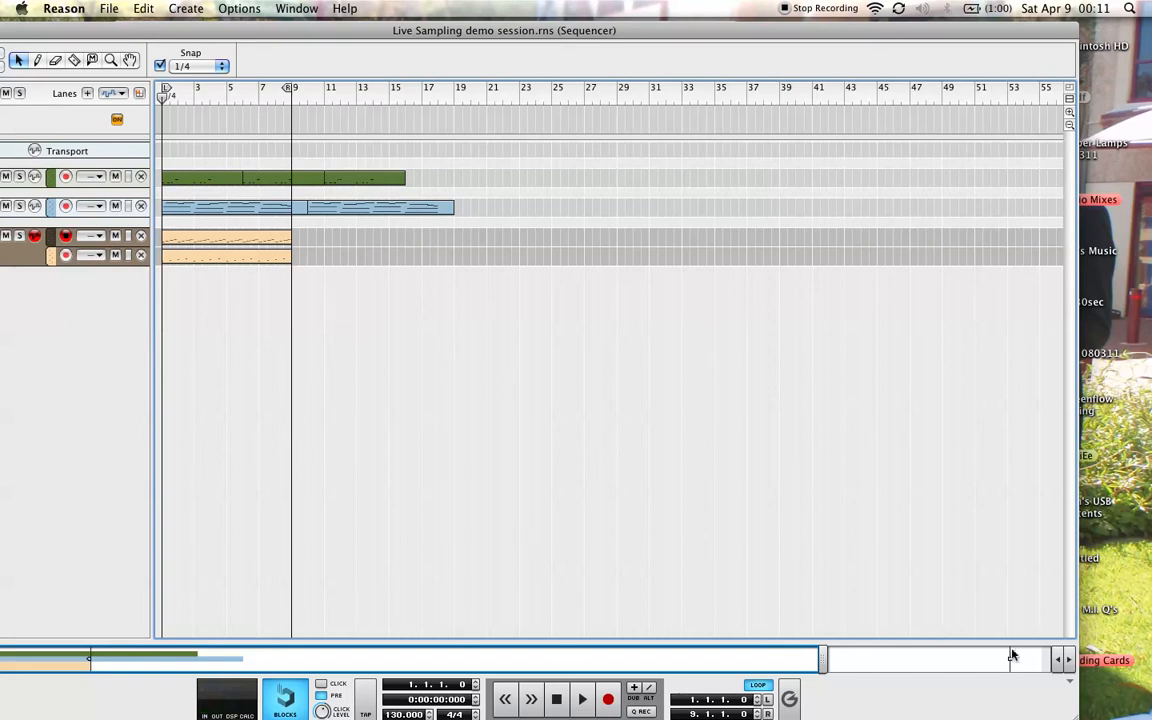
Move the song end marker back to bar 9 and look at the option to export the song as audio.
click(1067, 662)
drag(897, 665, 1019, 667)
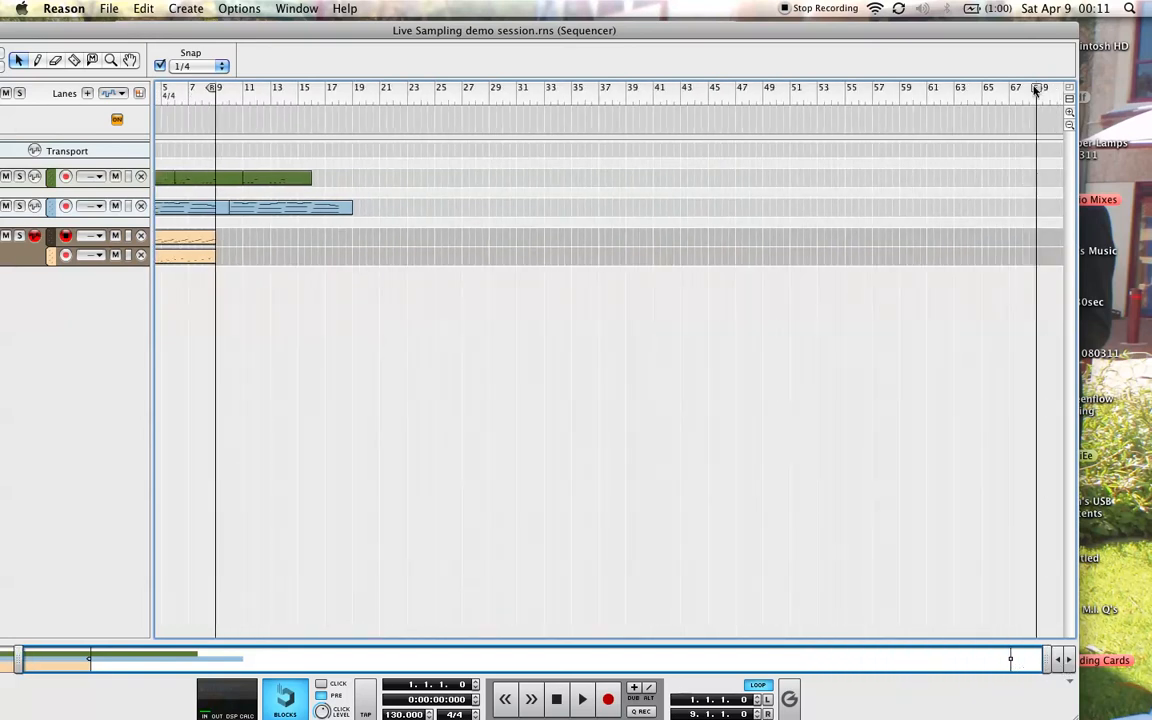
drag(1036, 88, 790, 88)
mouse_move(726, 123)
mouse_down()
mouse_move(203, 122)
mouse_move(212, 142)
mouse_up()
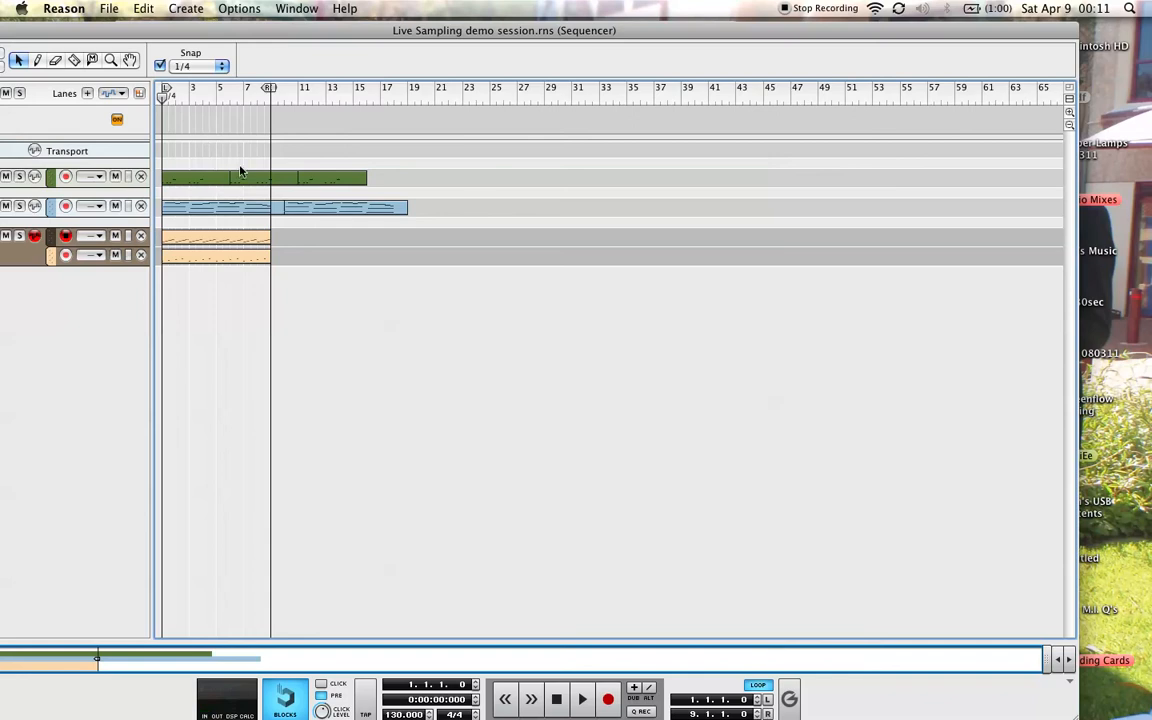
click(108, 9)
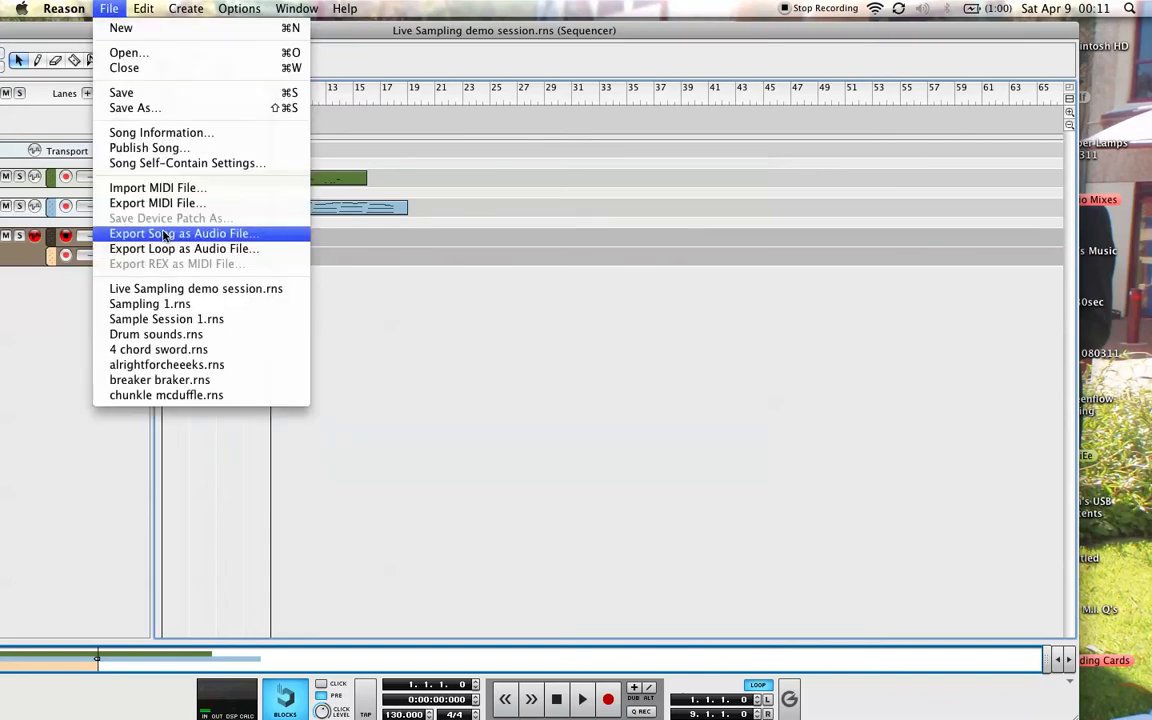
click(103, 8)
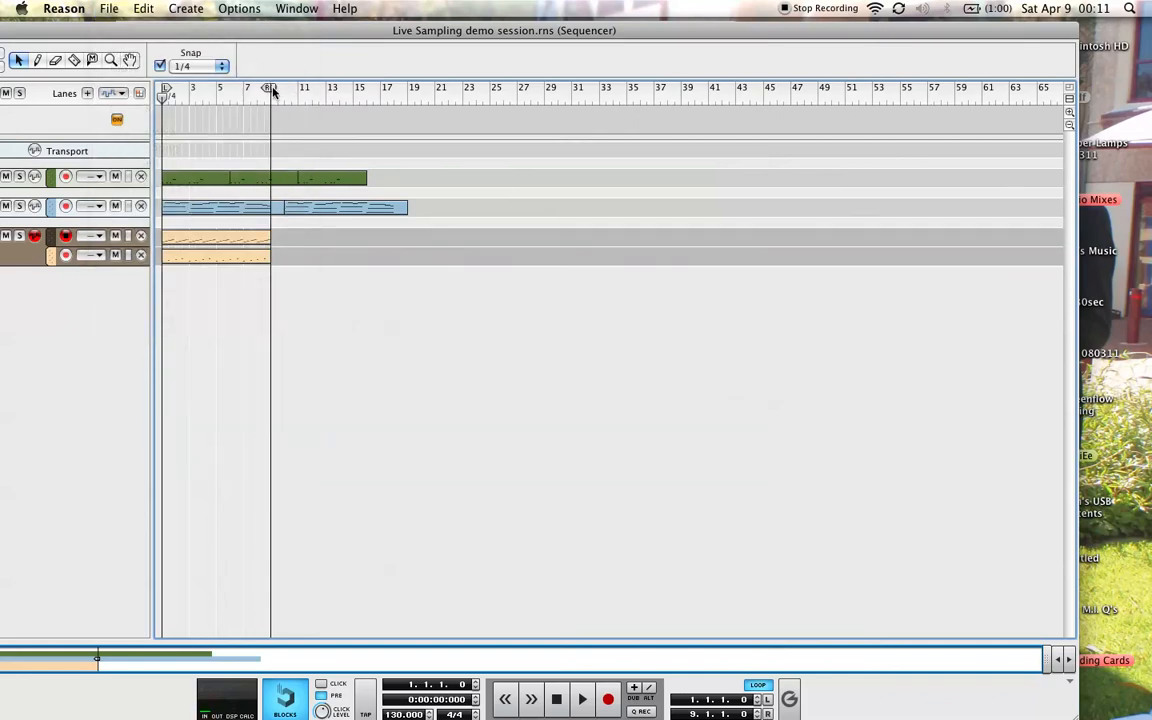
Move the song end marker out to about bar 74, well beyond the arranged clips.
mouse_move(276, 93)
mouse_down()
mouse_move(715, 180)
mouse_move(1040, 200)
mouse_move(1017, 229)
mouse_move(1049, 229)
mouse_up()
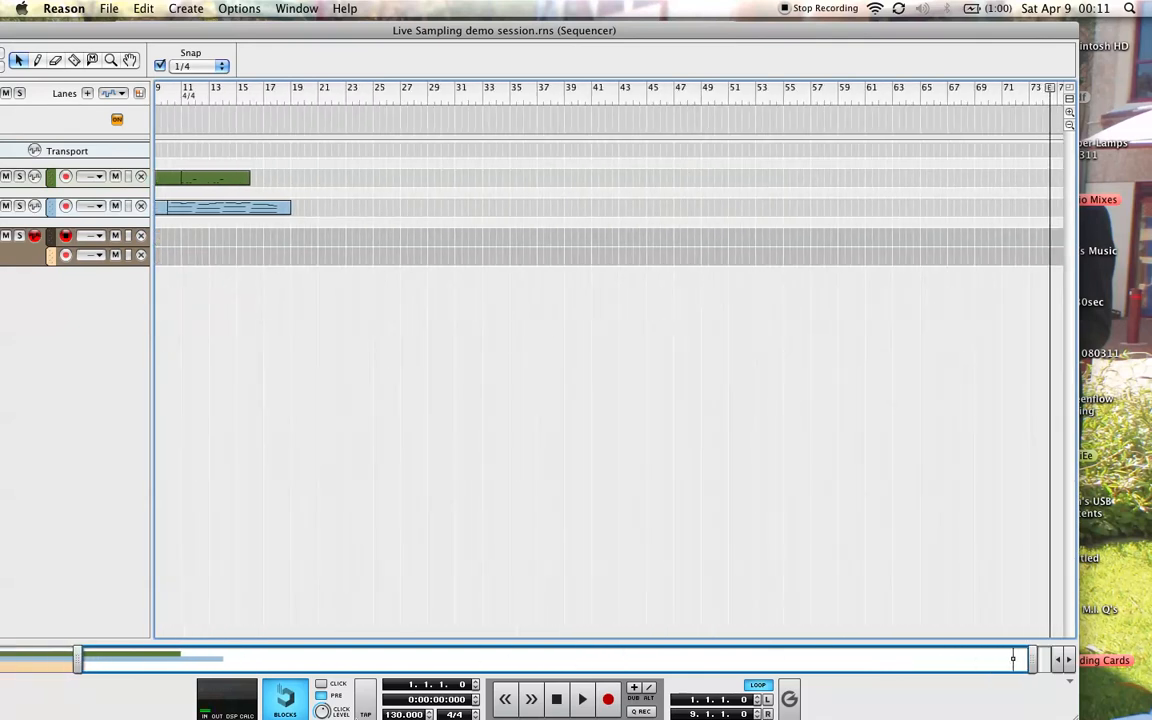
drag(242, 36, 272, 32)
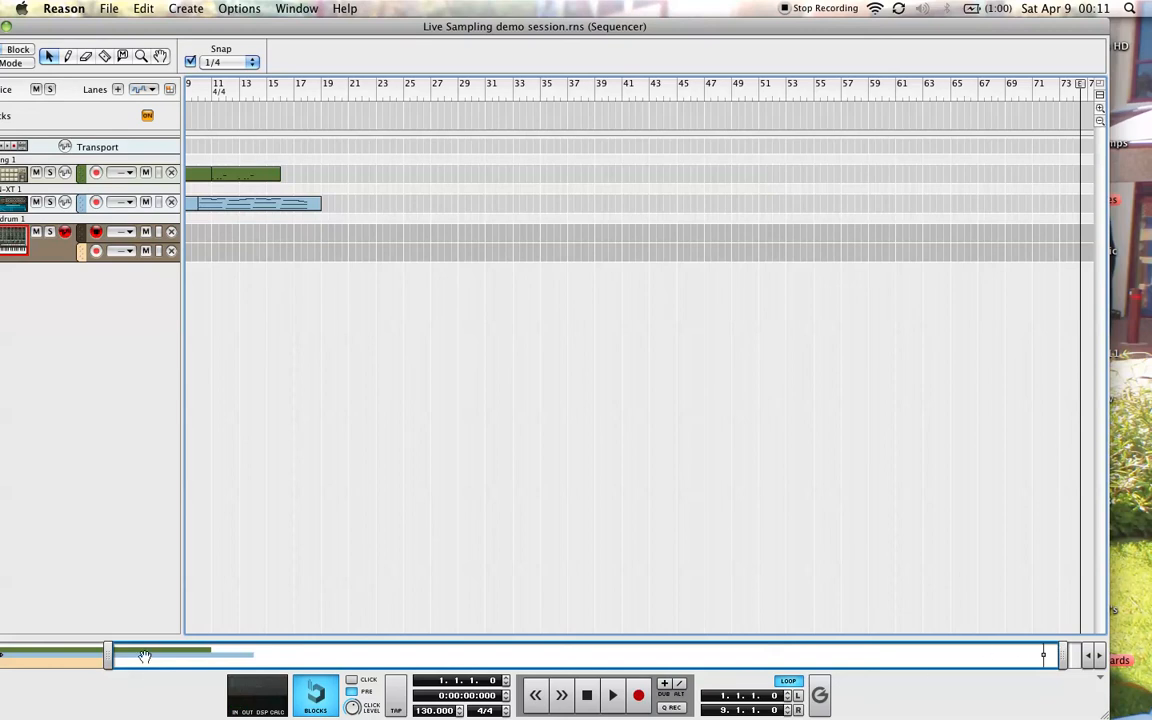
drag(113, 658, 3, 658)
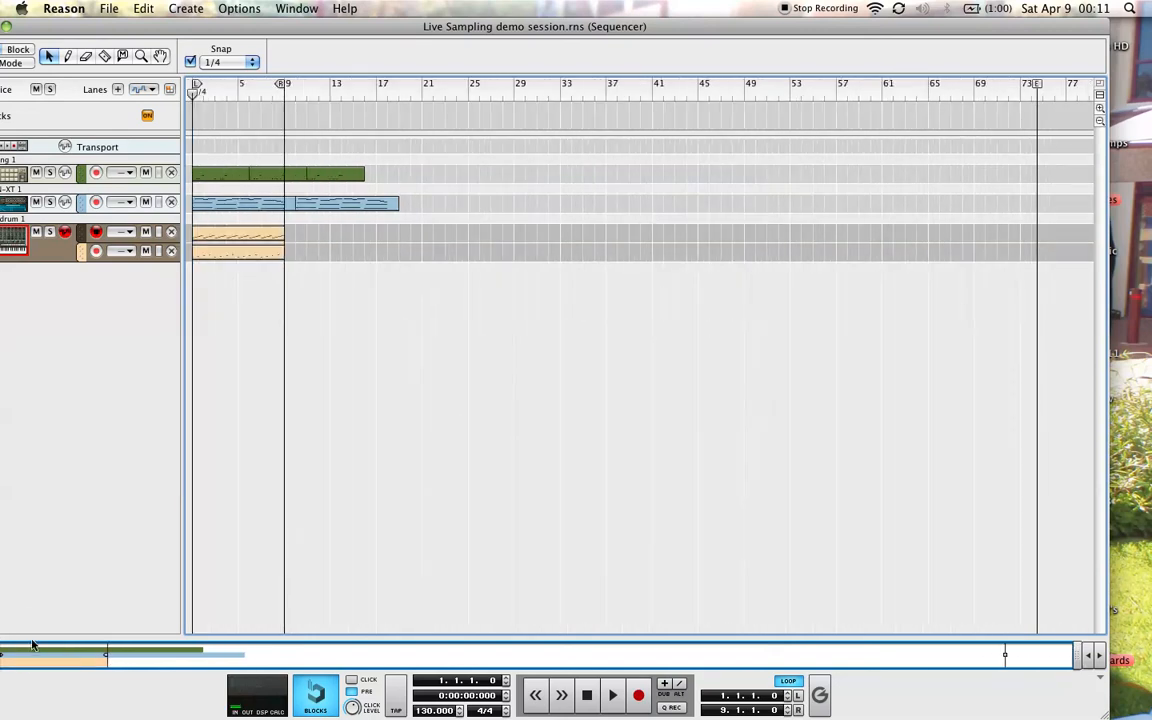
Export the loop to the Desktop as Live Sampling demo session.aif in Audio IFF format, at 44,100 Hz and 16 bit with dither.
click(109, 8)
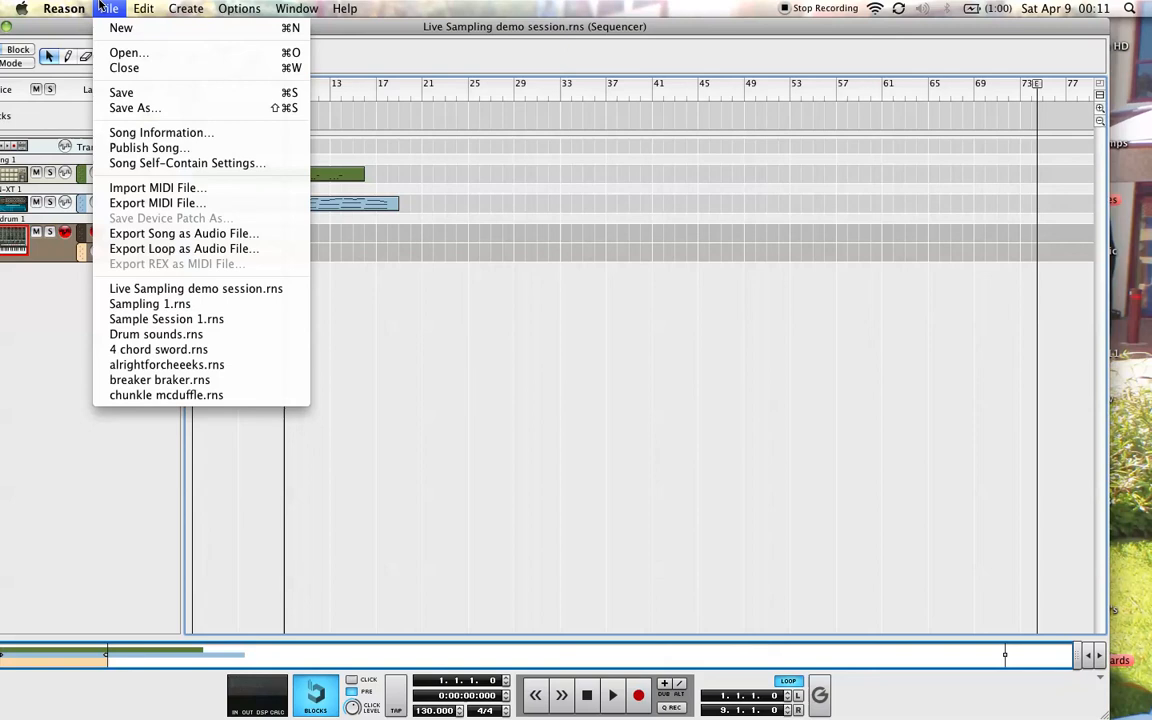
click(134, 250)
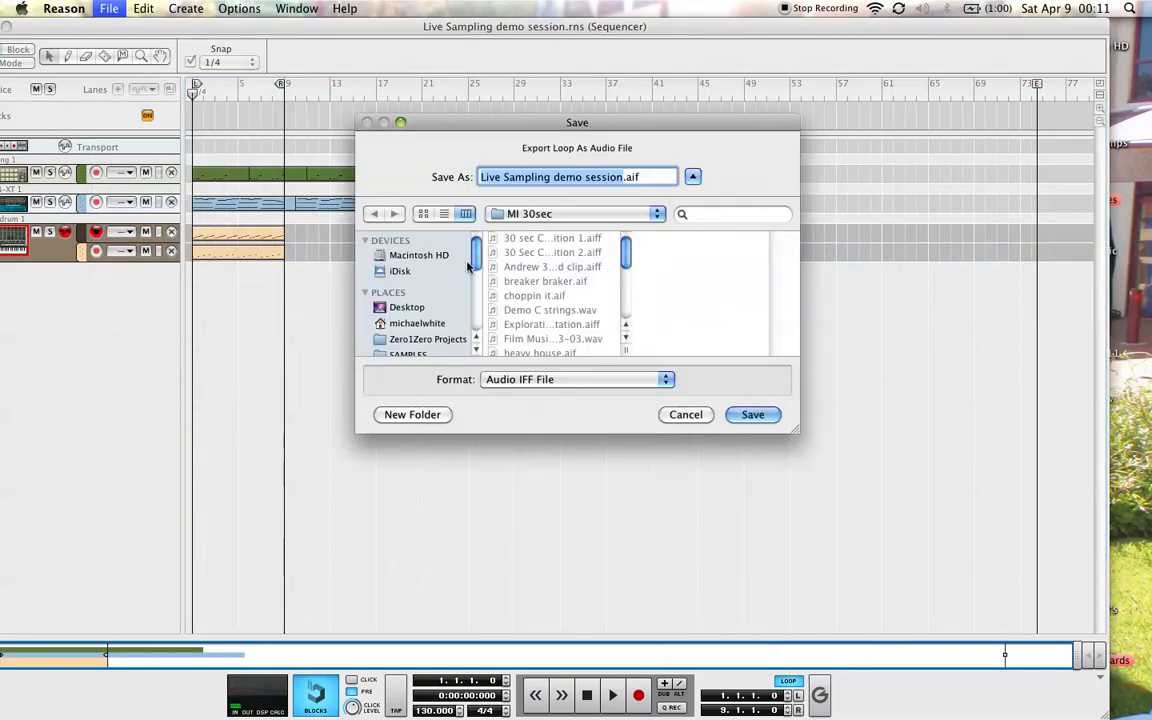
drag(532, 118, 500, 70)
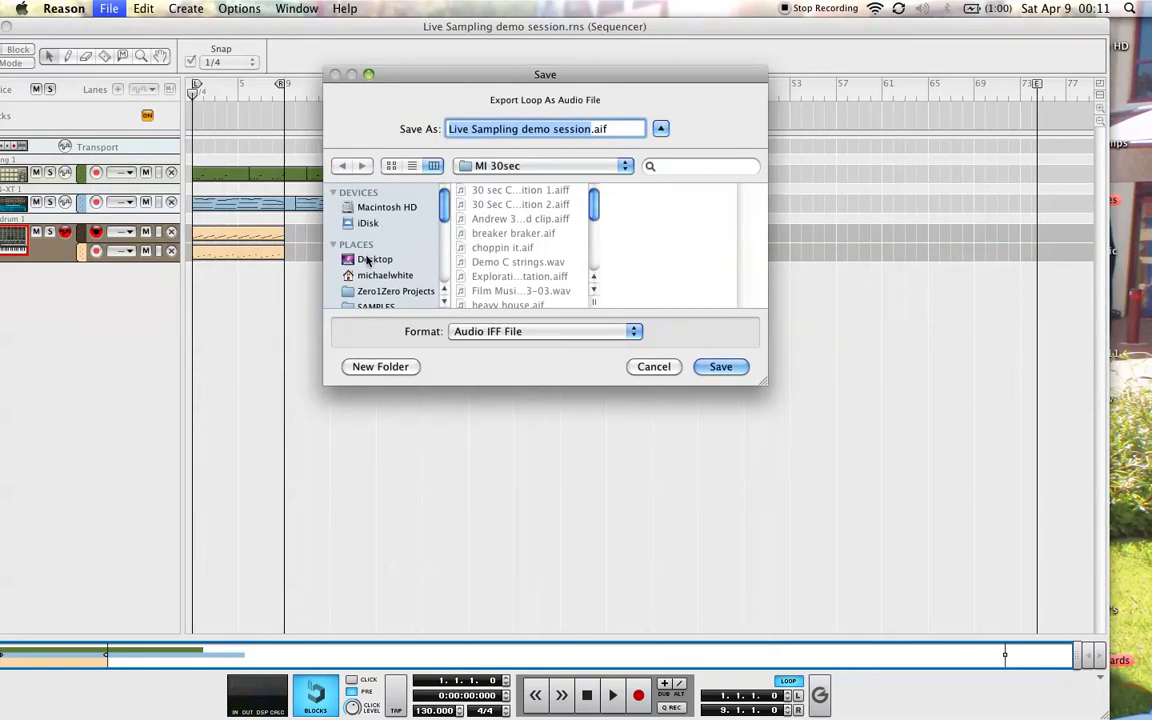
click(376, 259)
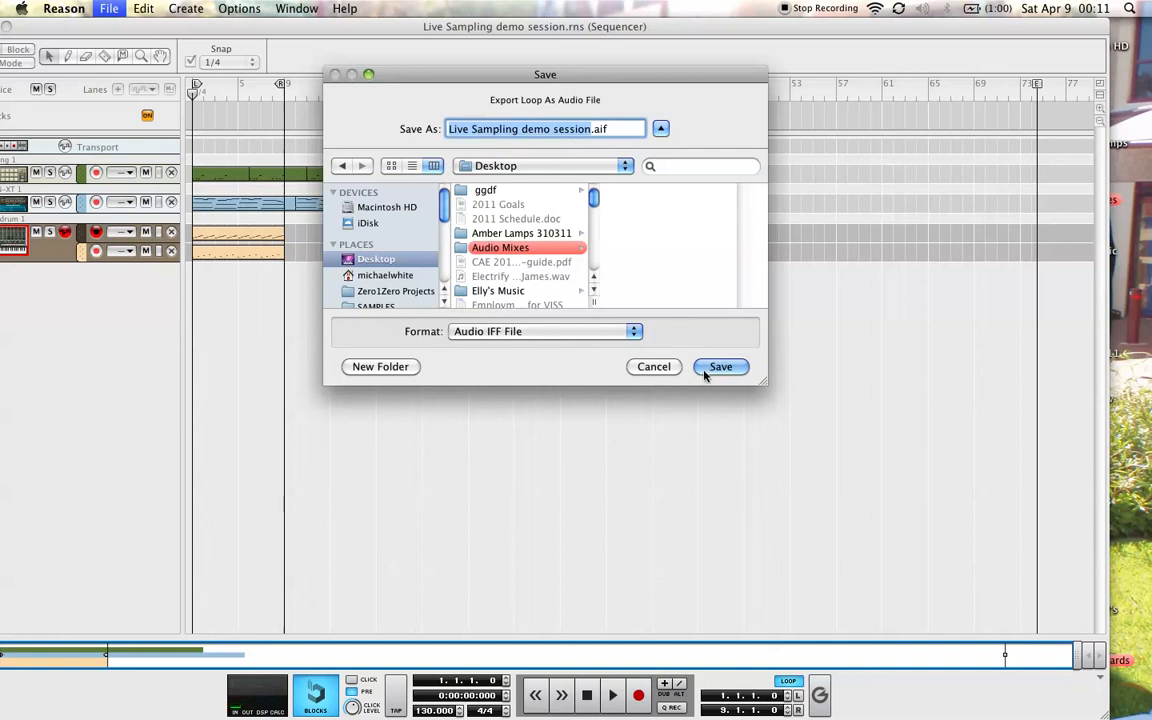
click(538, 334)
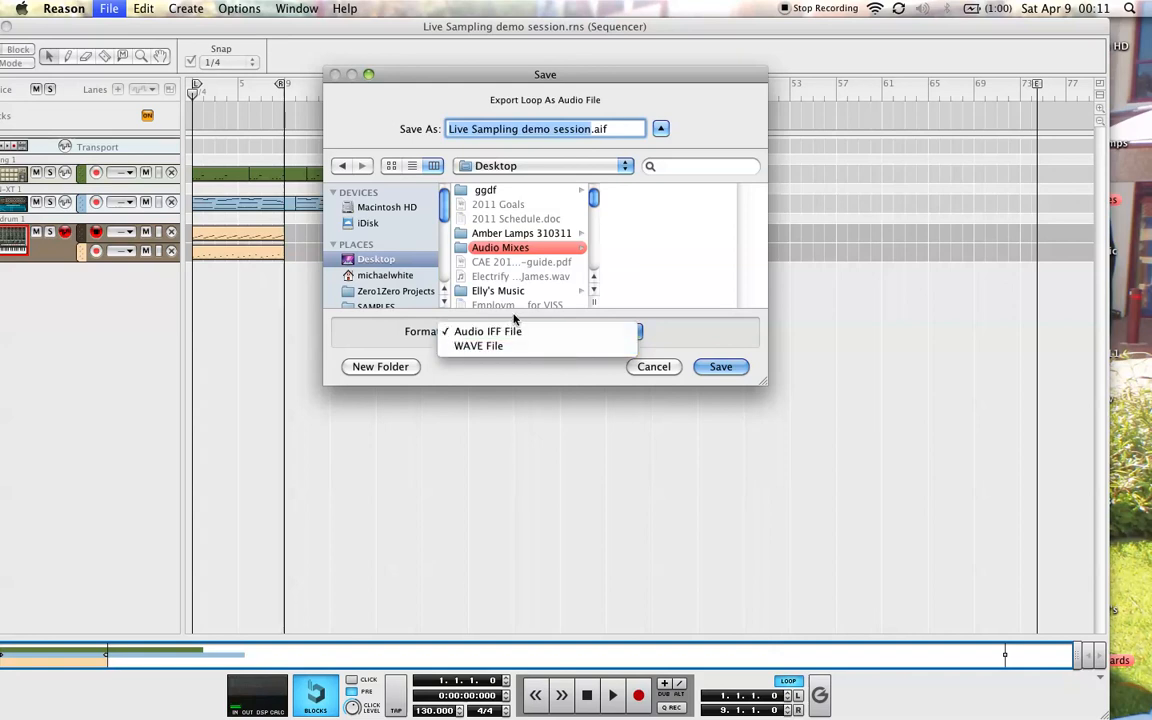
click(514, 319)
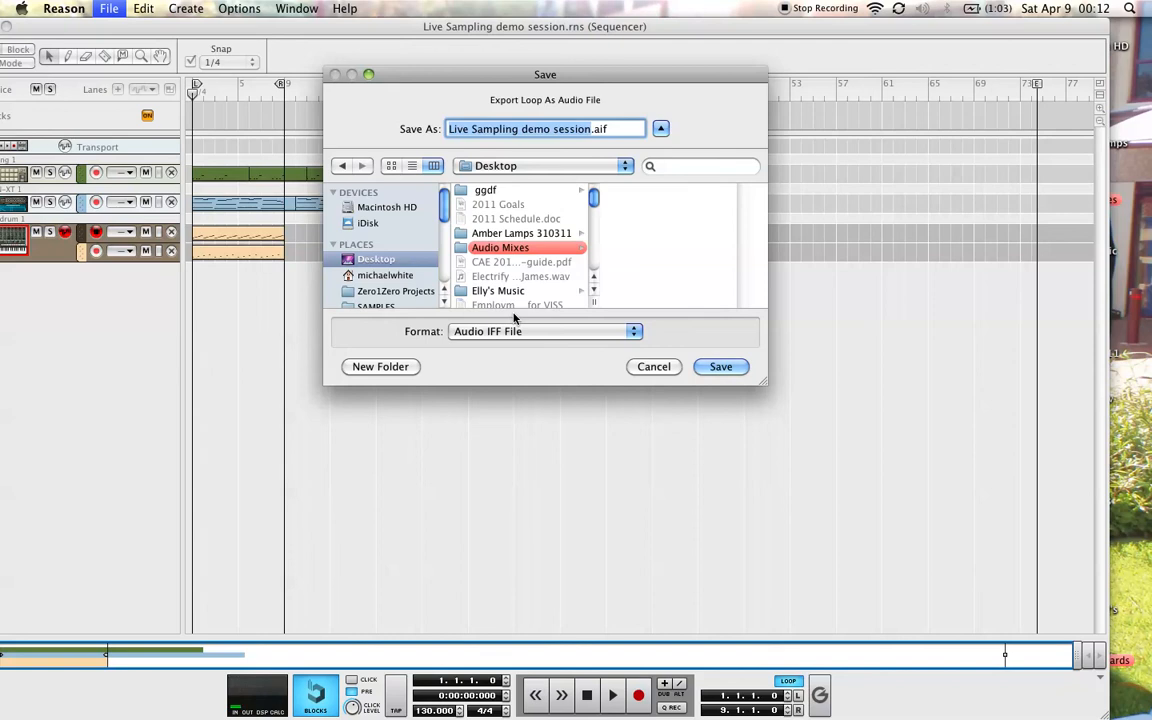
click(720, 366)
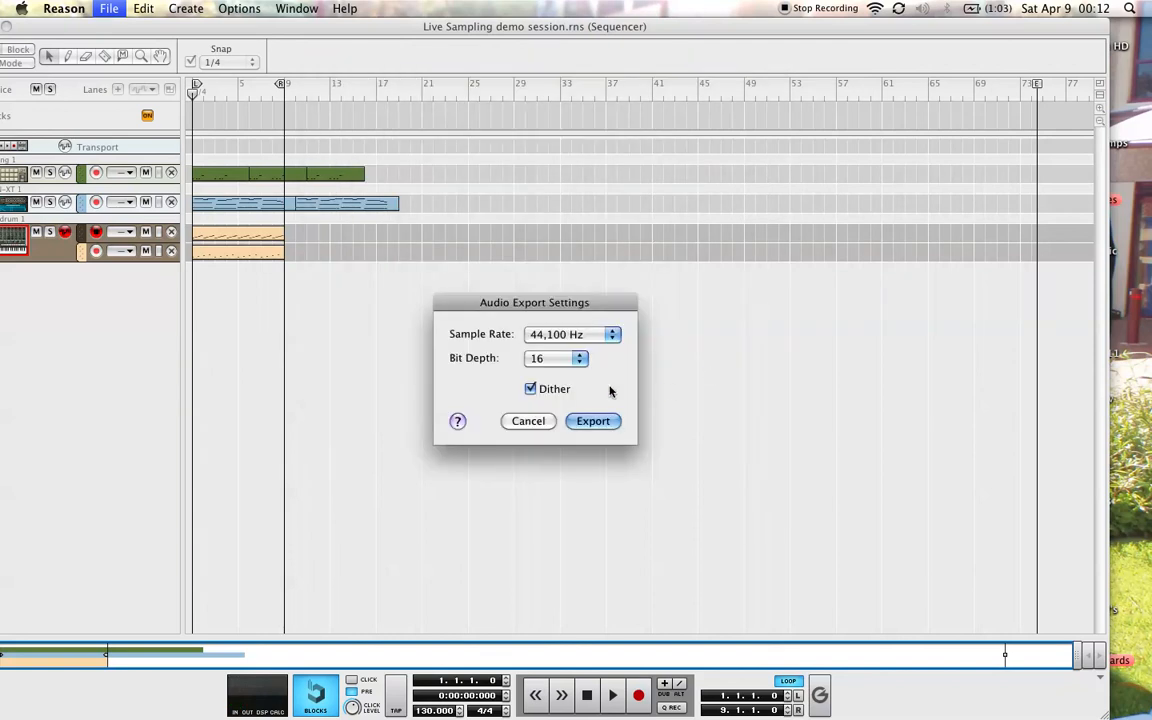
click(589, 424)
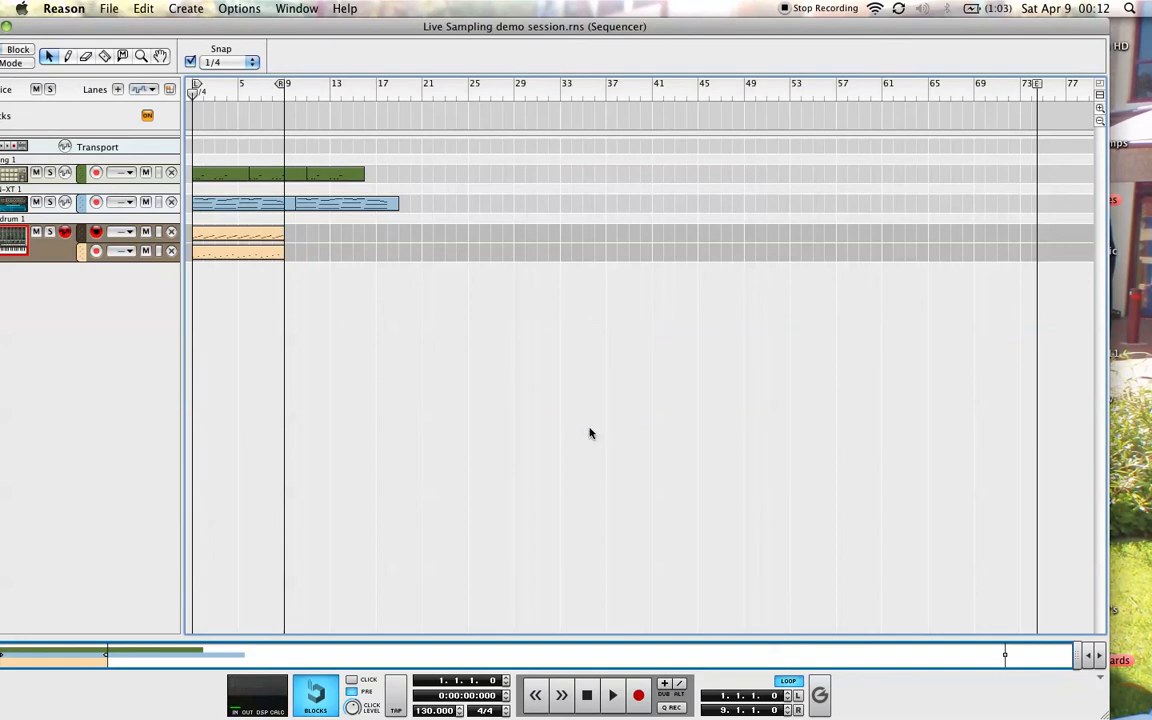
Switch to Finder, open the Desktop folder in a new window with a wider name column, and select Live Sampling demo session.aif for preview.
key(super+Tab)
key(super+Tab)
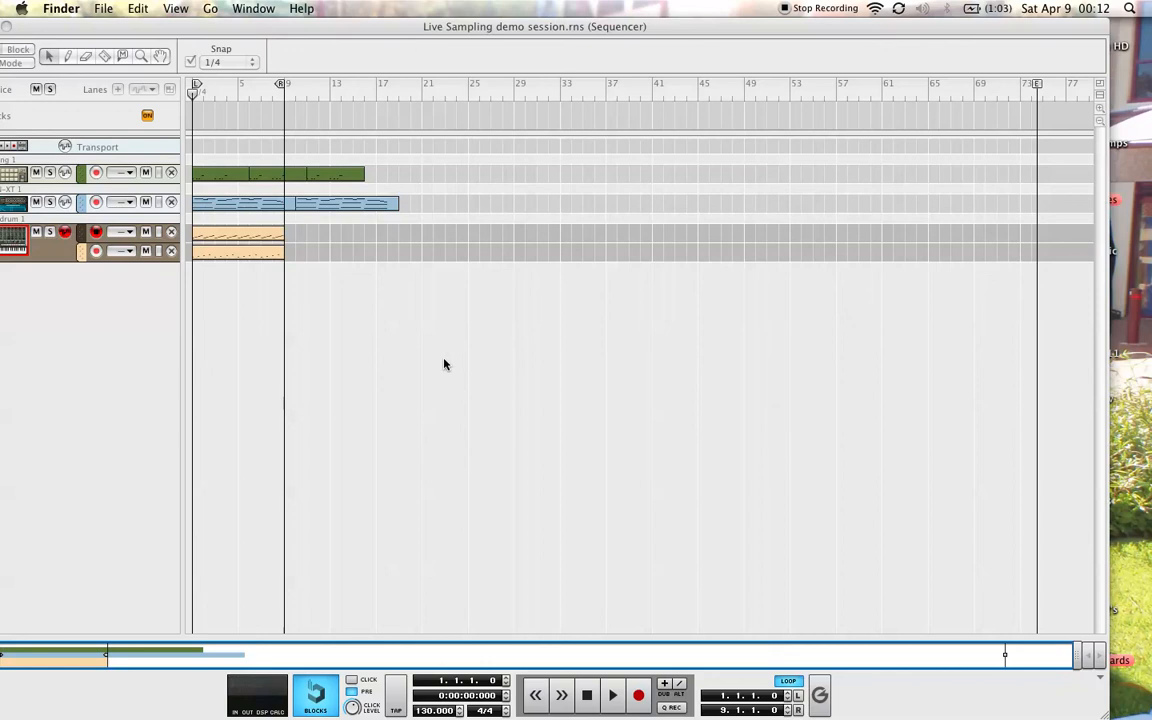
key(super+n)
click(91, 300)
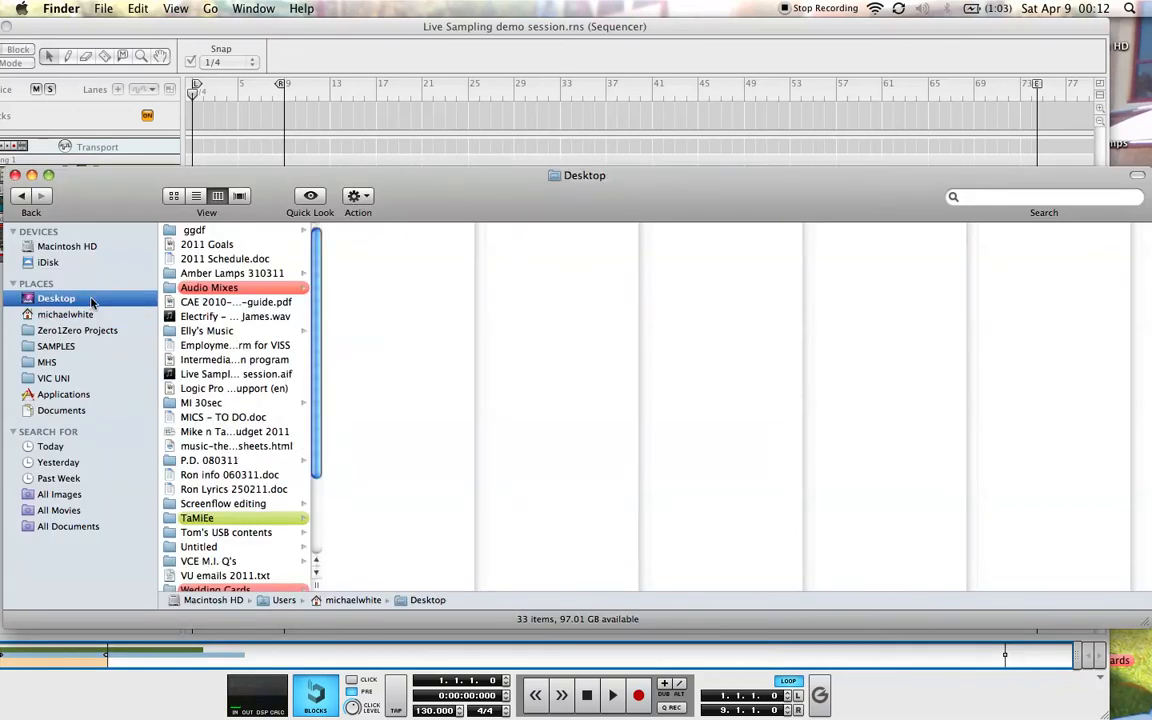
drag(316, 585, 506, 585)
click(258, 374)
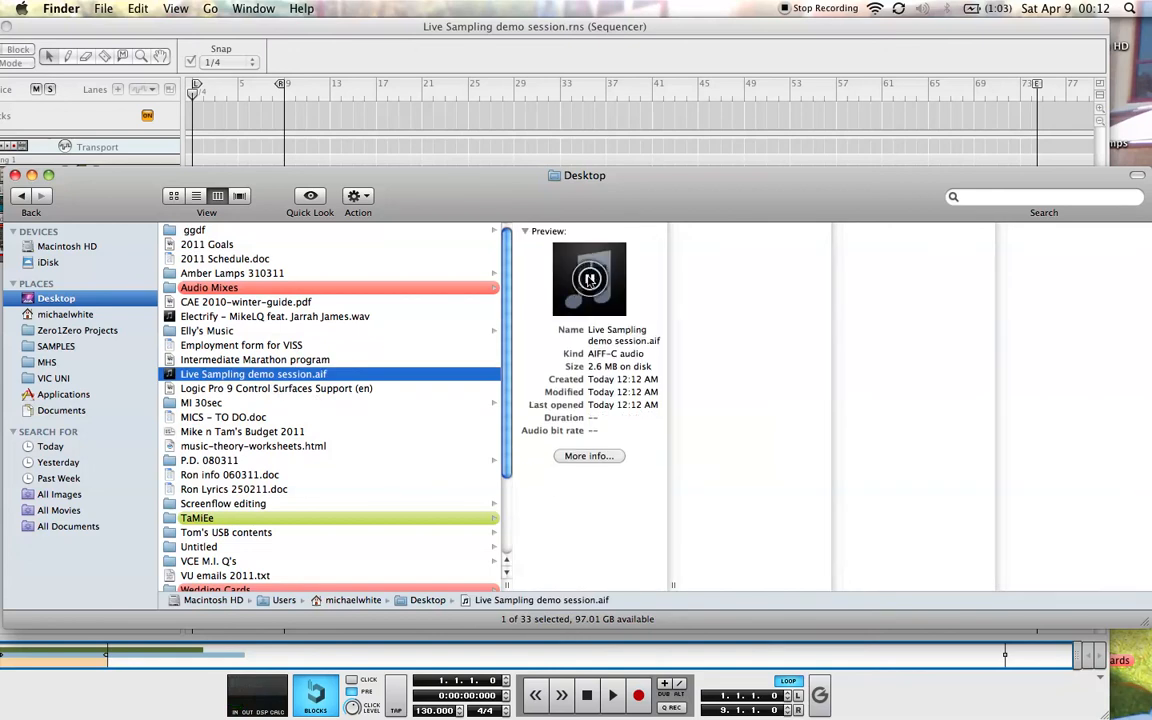
Look at the file actions available for the exported Live Sampling demo session.aif, and switch back to Reason.
right_click(260, 379)
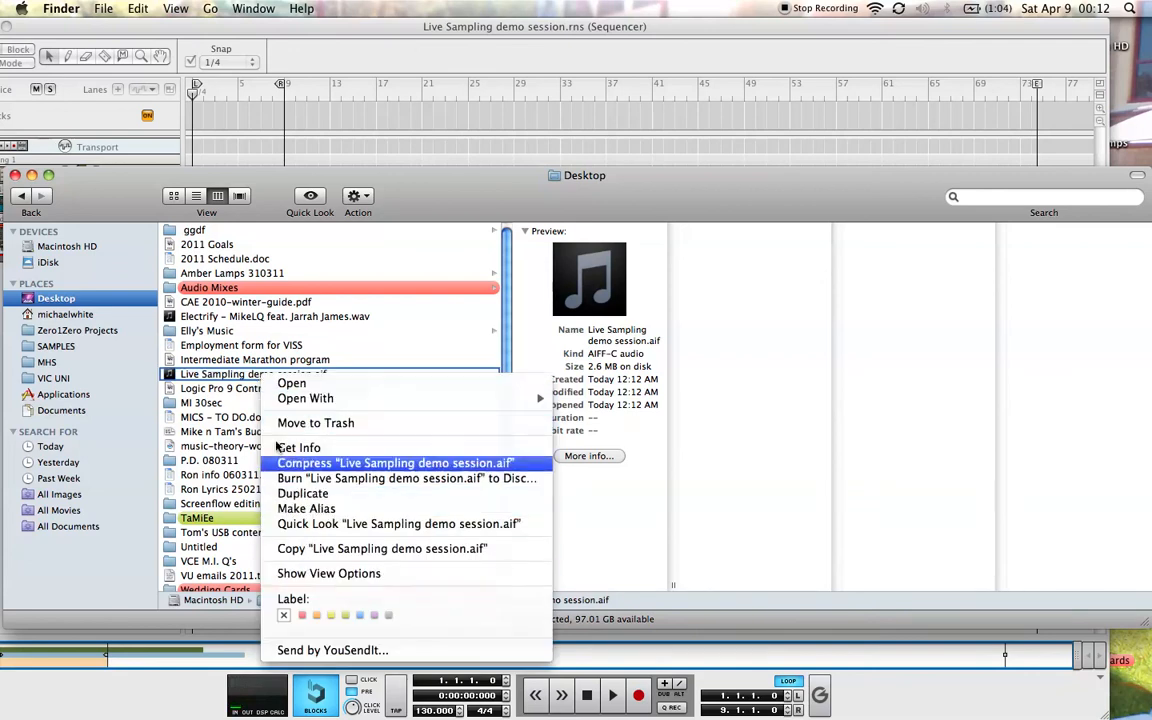
click(217, 347)
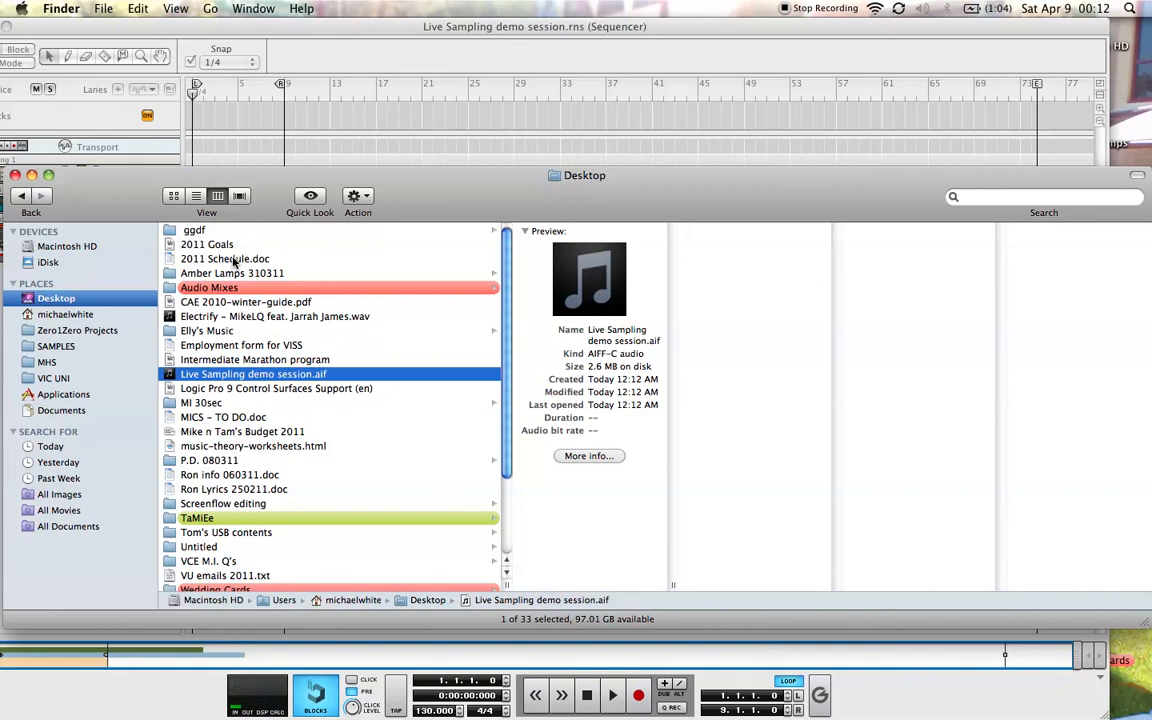
key(super+Tab)
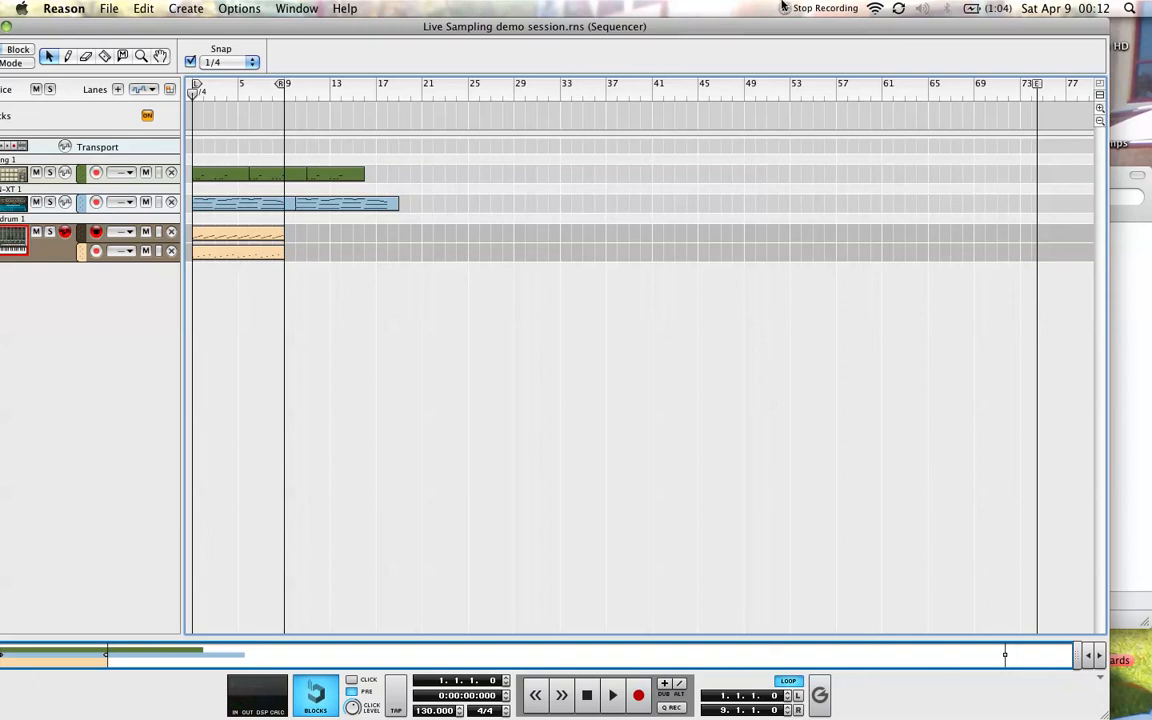
click(783, 7)
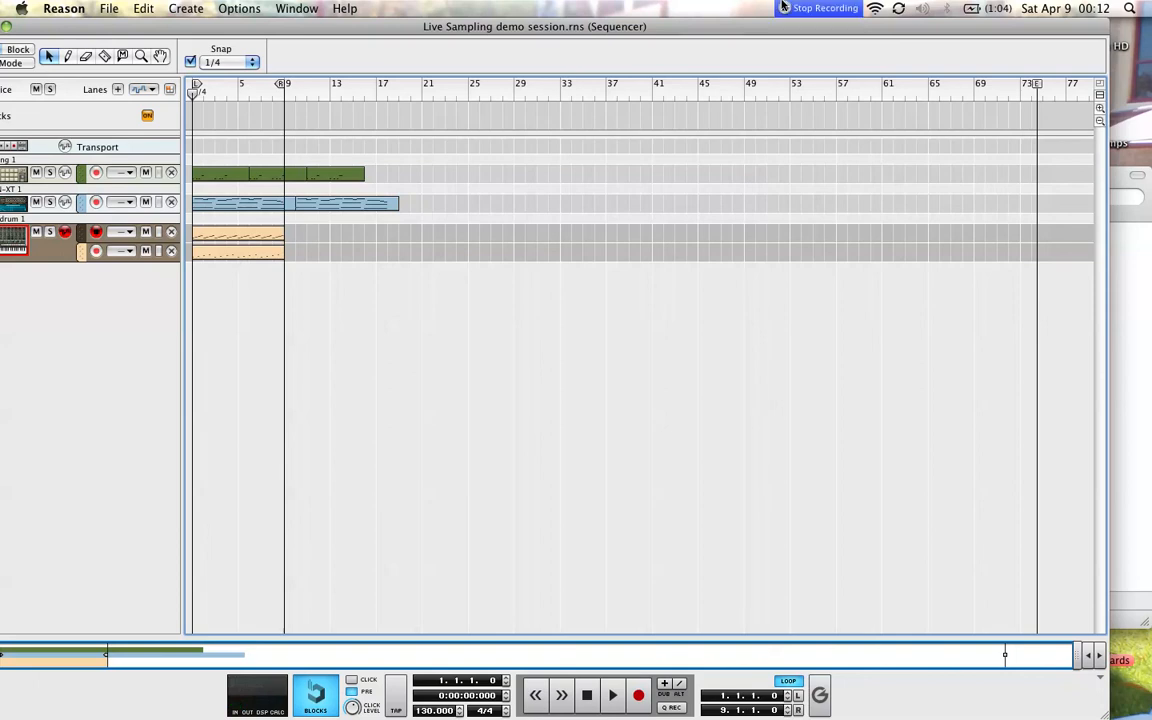